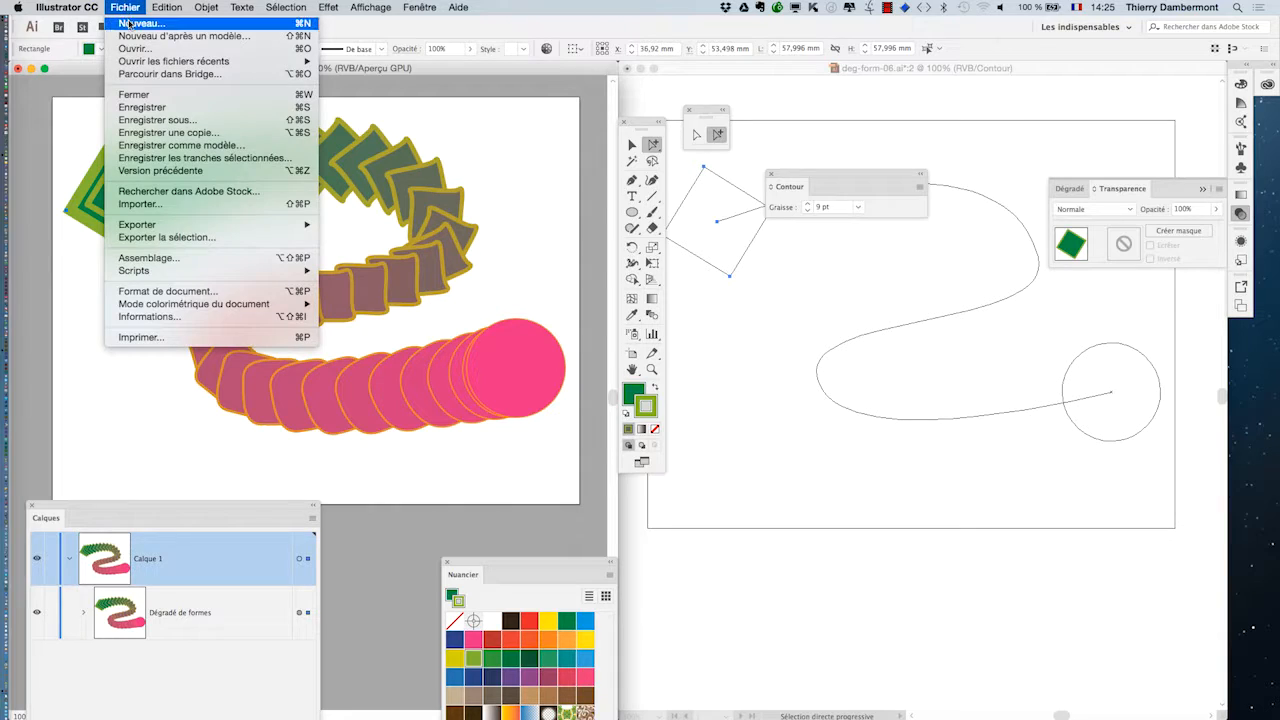
Step: Create a 279,4 x 215,9 mm landscape Letter document in RGB colour and close the outline-view window of deg-form-06.ai
{"action": "left_click", "coordinate": [145, 23]}
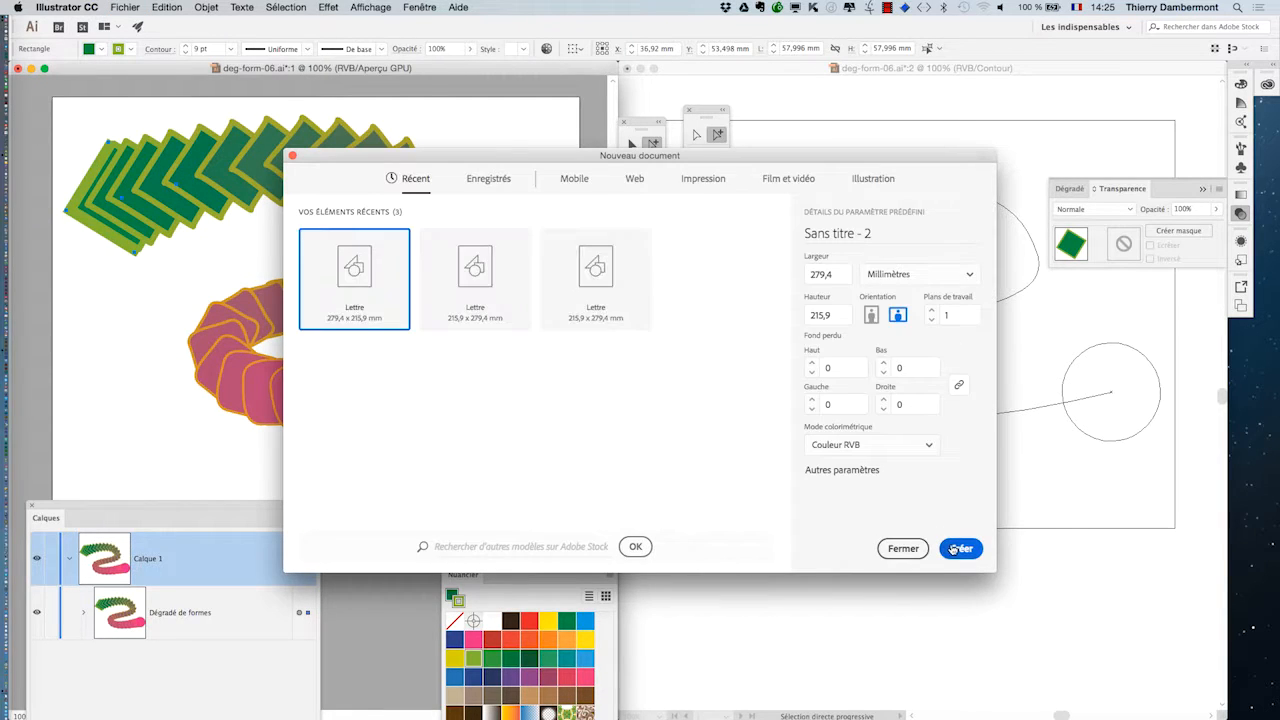
{"action": "left_click", "coordinate": [955, 548]}
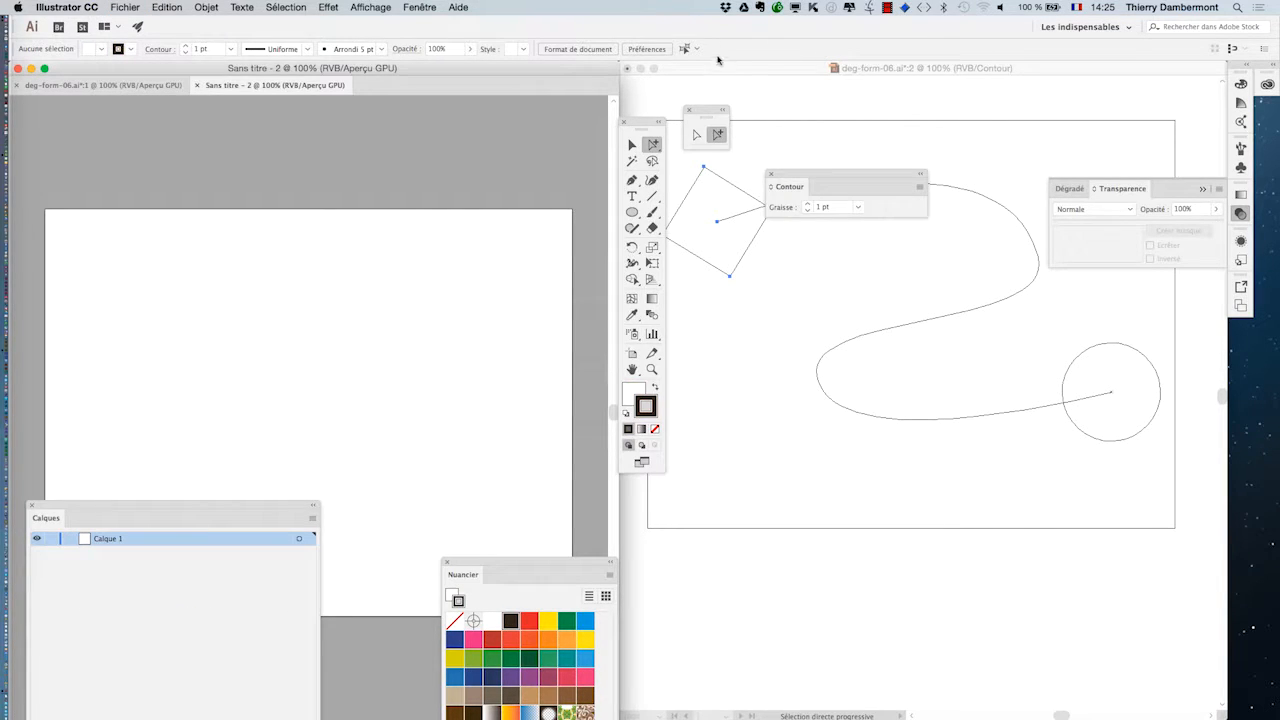
{"action": "left_click", "coordinate": [699, 68]}
{"action": "key", "text": "super+w"}
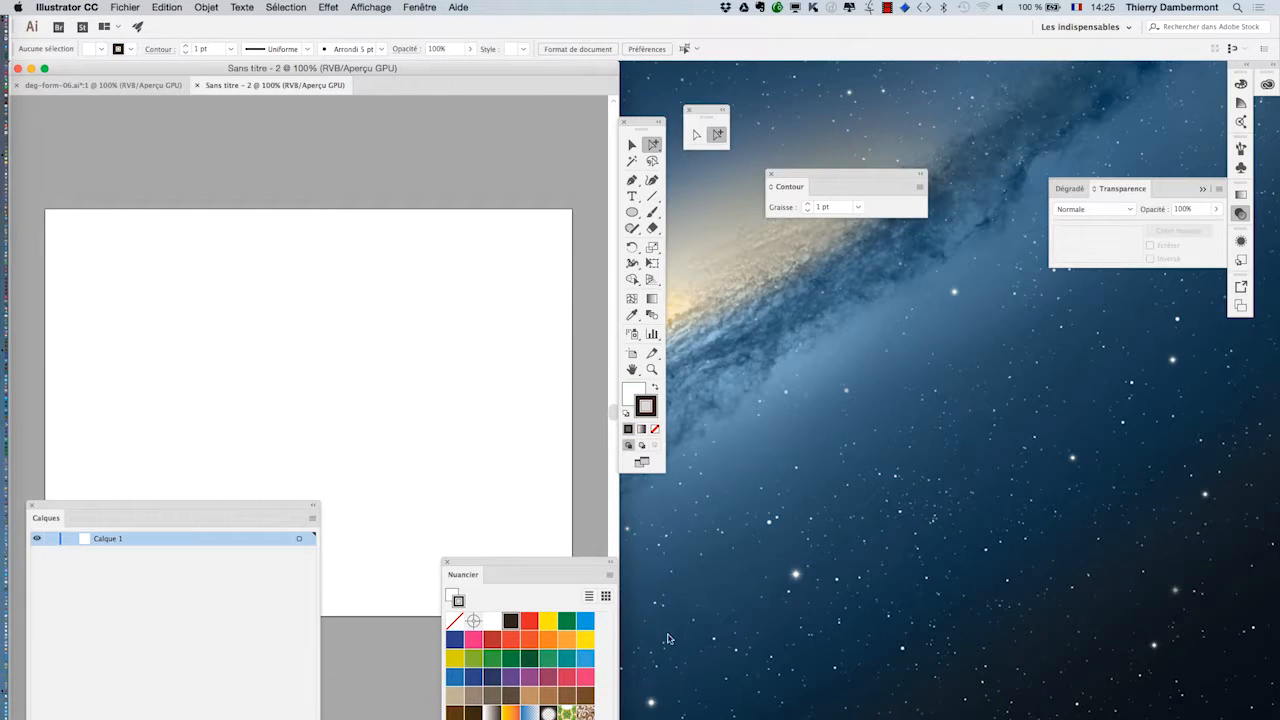
Step: Hide the colour swatches and widen the new document's window across the workspace, repositioning the artboard and tool palette
{"action": "left_click", "coordinate": [445, 563]}
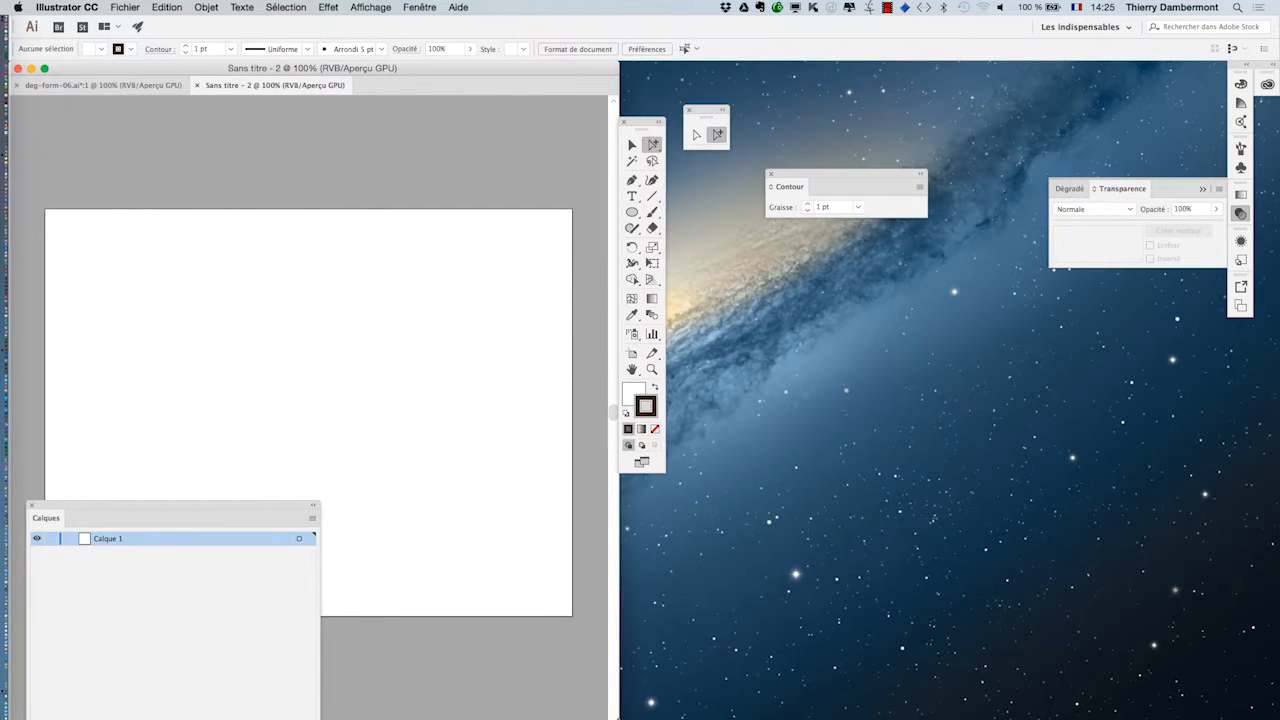
{"action": "left_click_drag", "start_coordinate": [619, 716], "coordinate": [773, 633]}
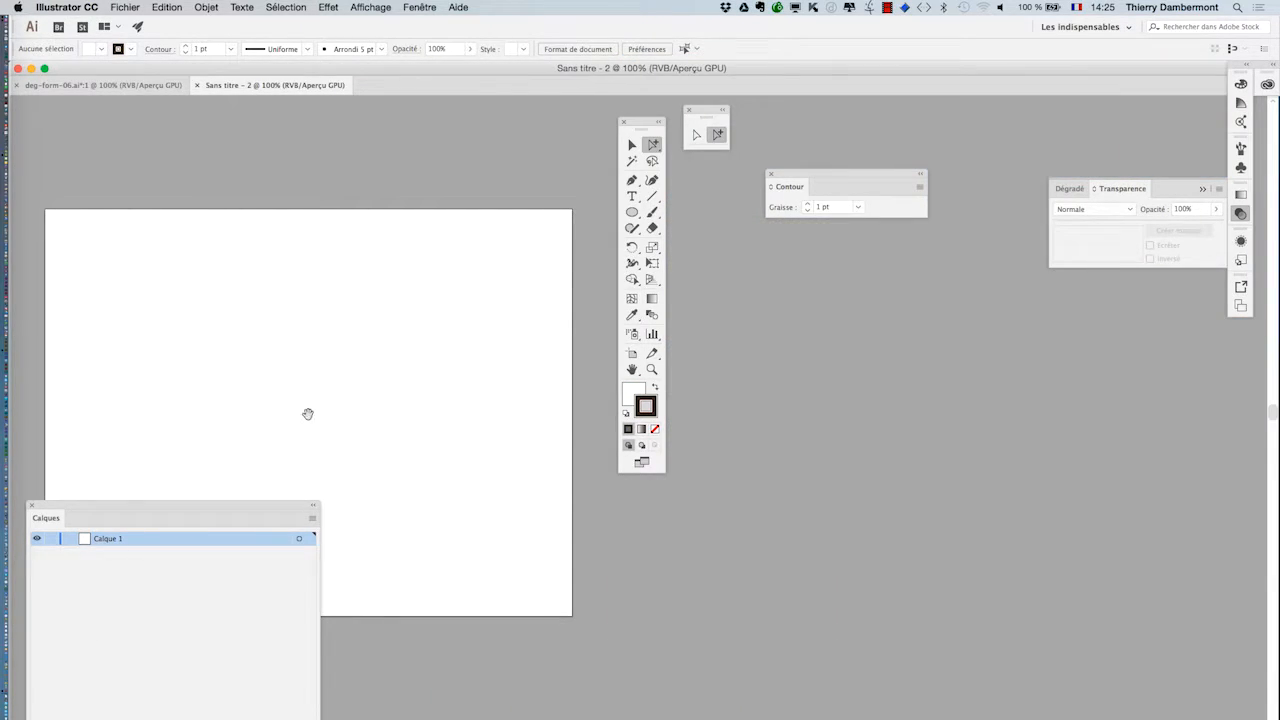
{"action": "left_click_drag", "start_coordinate": [307, 414], "coordinate": [459, 346]}
{"action": "left_click_drag", "start_coordinate": [640, 122], "coordinate": [716, 219]}
Step: Draw a closed freehand fir tree outline, about 77 x 111 mm, with the Pencil tool, moving the layer list off the artboard
{"action": "left_click", "coordinate": [712, 329]}
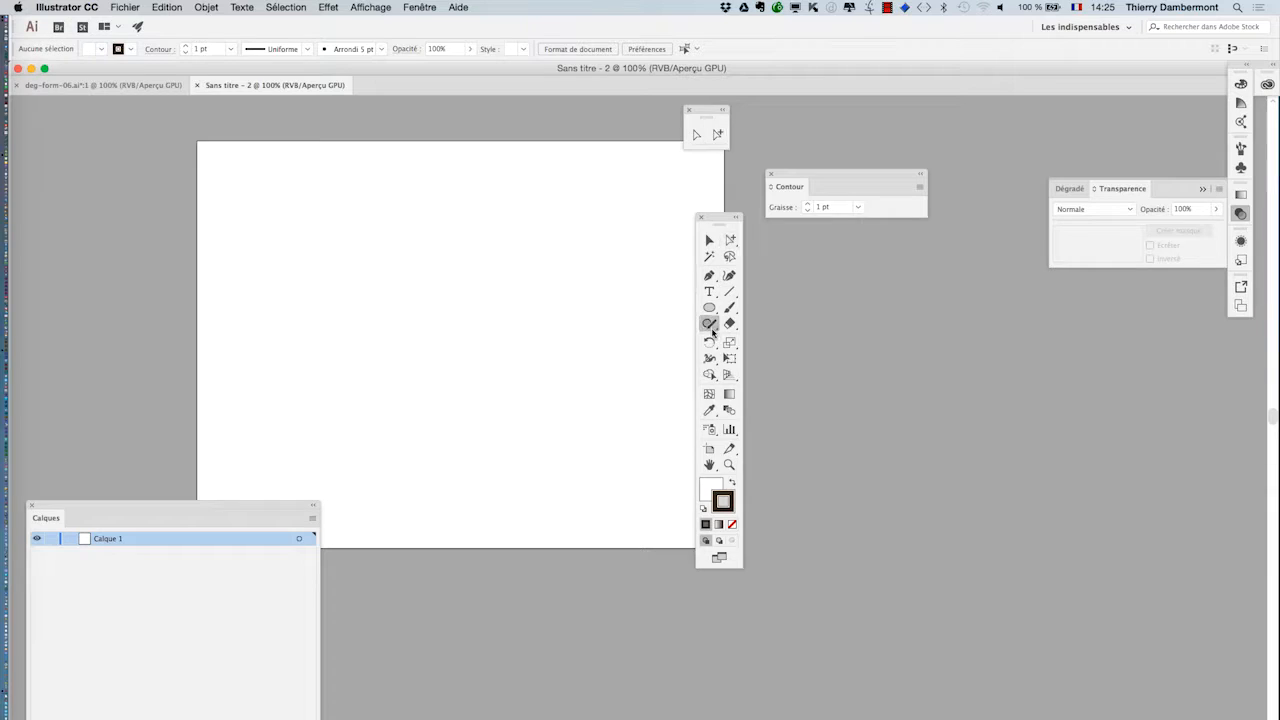
{"action": "left_click_drag", "start_coordinate": [712, 327], "coordinate": [736, 336]}
{"action": "left_click_drag", "start_coordinate": [225, 516], "coordinate": [1117, 403]}
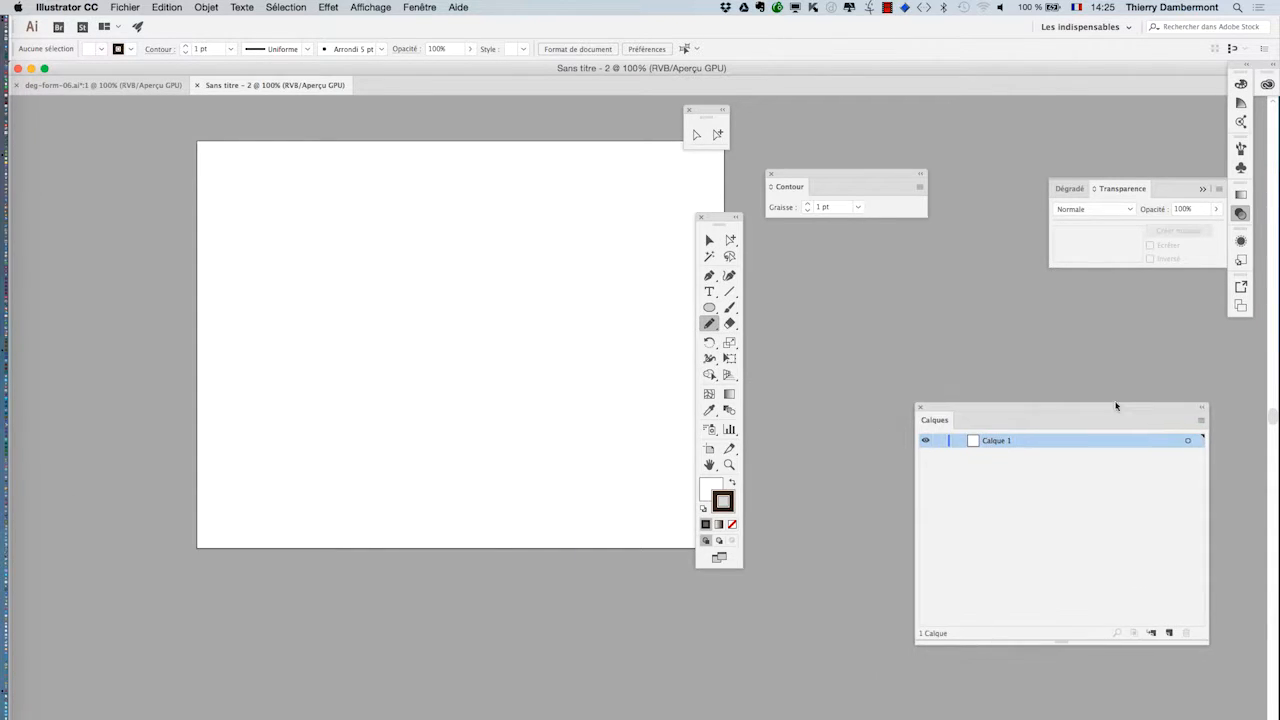
{"action": "left_click", "coordinate": [414, 266], "text": "super"}
{"action": "scroll", "coordinate": [375, 310], "scroll_direction": "right", "scroll_amount": 2}
{"action": "scroll", "coordinate": [235, 370], "scroll_direction": "right", "scroll_amount": 1}
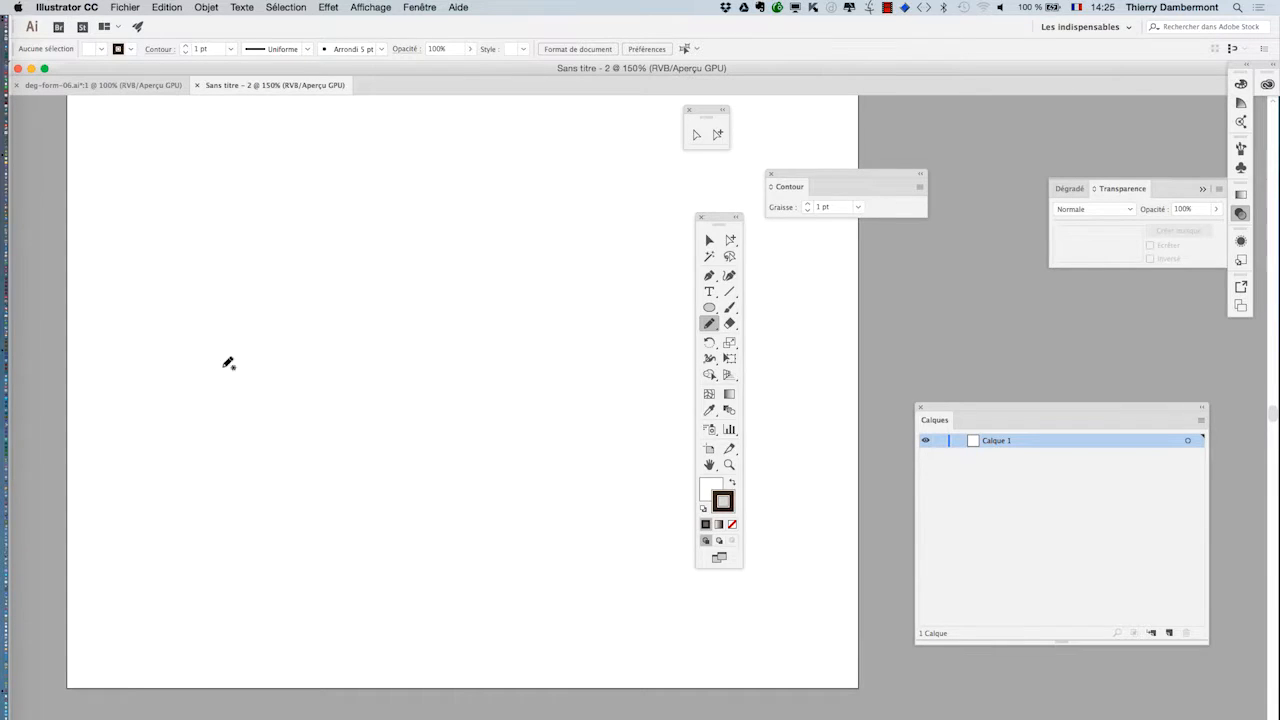
{"action": "mouse_move", "coordinate": [205, 567]}
{"action": "left_mouse_down"}
{"action": "mouse_move", "coordinate": [242, 455]}
{"action": "mouse_move", "coordinate": [146, 475]}
{"action": "mouse_move", "coordinate": [201, 450]}
{"action": "mouse_move", "coordinate": [220, 423]}
{"action": "mouse_move", "coordinate": [161, 431]}
{"action": "mouse_move", "coordinate": [224, 380]}
{"action": "mouse_move", "coordinate": [191, 384]}
{"action": "mouse_move", "coordinate": [238, 333]}
{"action": "mouse_move", "coordinate": [270, 258]}
{"action": "mouse_move", "coordinate": [298, 311]}
{"action": "mouse_move", "coordinate": [275, 314]}
{"action": "mouse_move", "coordinate": [329, 365]}
{"action": "mouse_move", "coordinate": [311, 375]}
{"action": "mouse_move", "coordinate": [306, 418]}
{"action": "mouse_move", "coordinate": [353, 458]}
{"action": "mouse_move", "coordinate": [292, 449]}
{"action": "mouse_move", "coordinate": [285, 535]}
{"action": "mouse_move", "coordinate": [297, 569]}
{"action": "mouse_move", "coordinate": [204, 568]}
{"action": "left_mouse_up"}
Step: Set the default stroke to none and the default fill to green, displaying the colour swatches beside the tree
{"action": "left_click", "coordinate": [732, 485]}
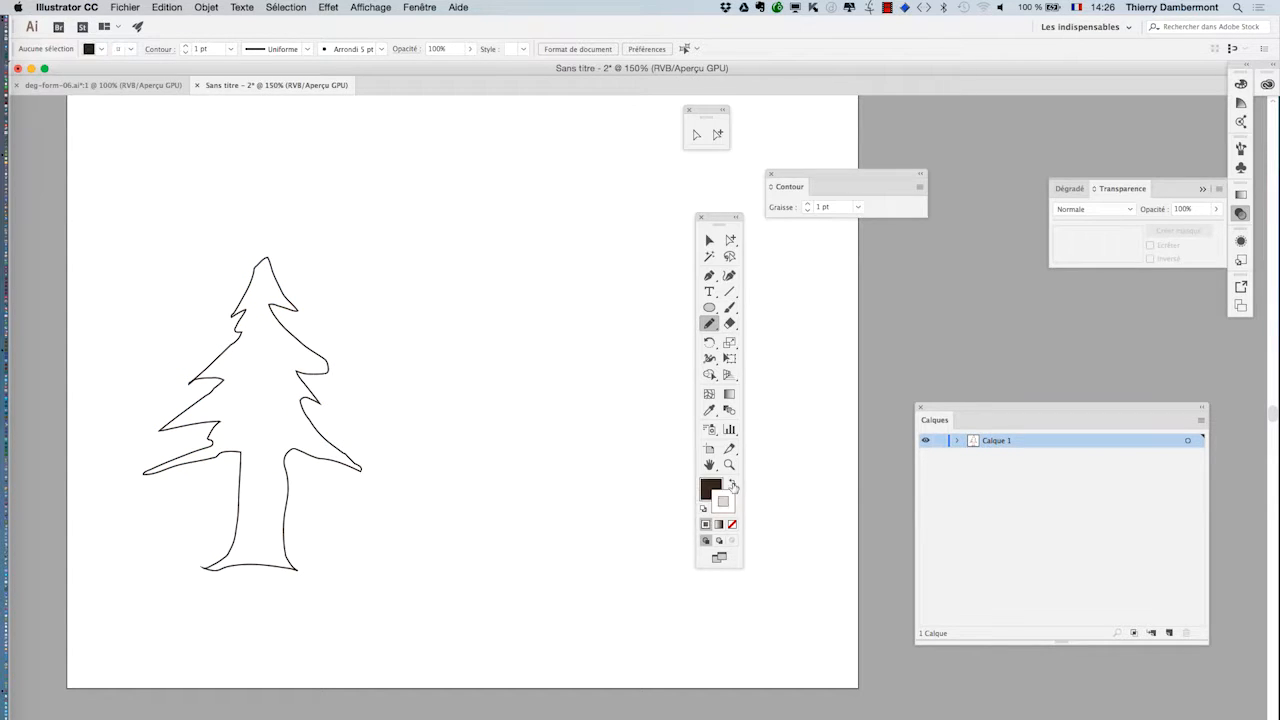
{"action": "left_click", "coordinate": [732, 524]}
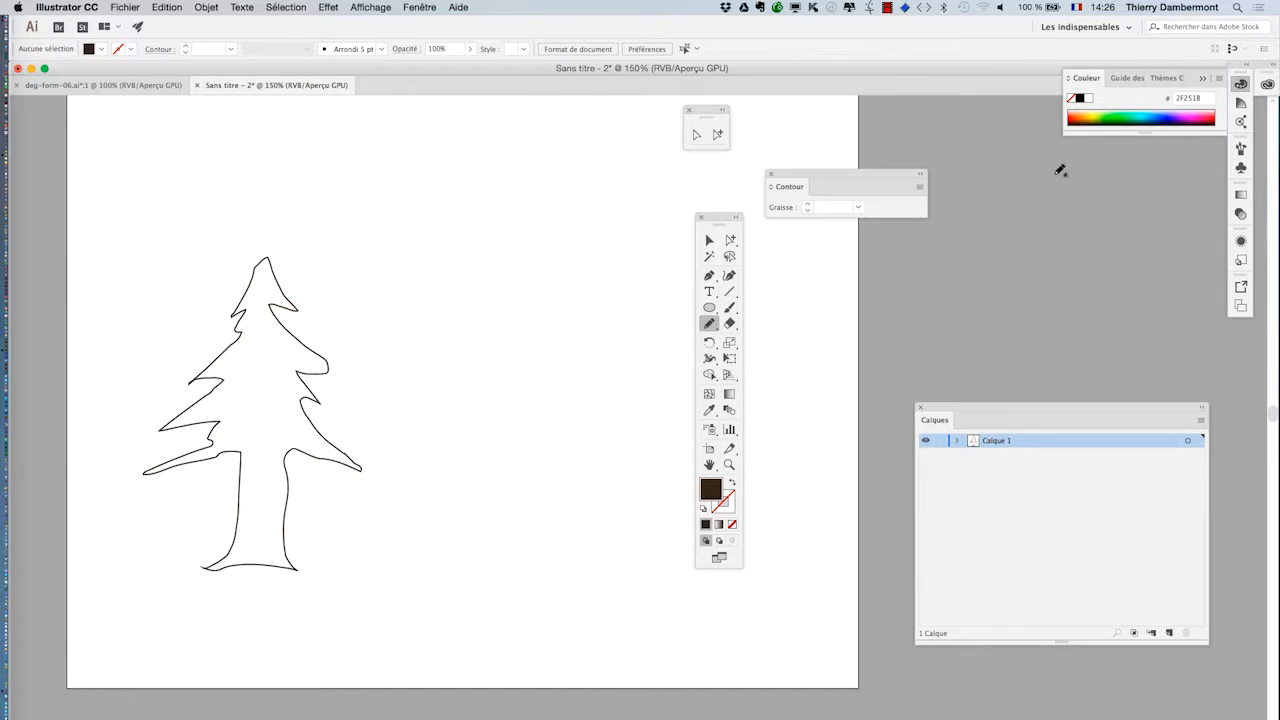
{"action": "left_click", "coordinate": [420, 7]}
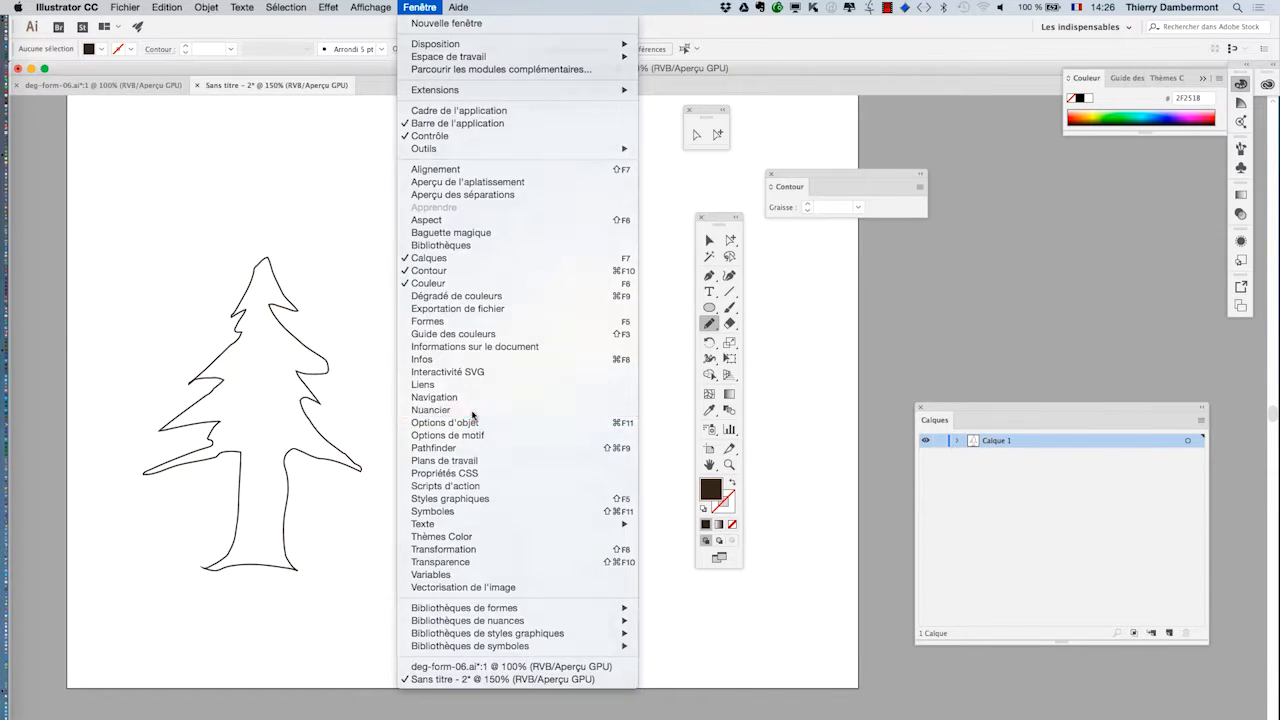
{"action": "left_click", "coordinate": [440, 410]}
{"action": "left_click_drag", "start_coordinate": [507, 565], "coordinate": [549, 214]}
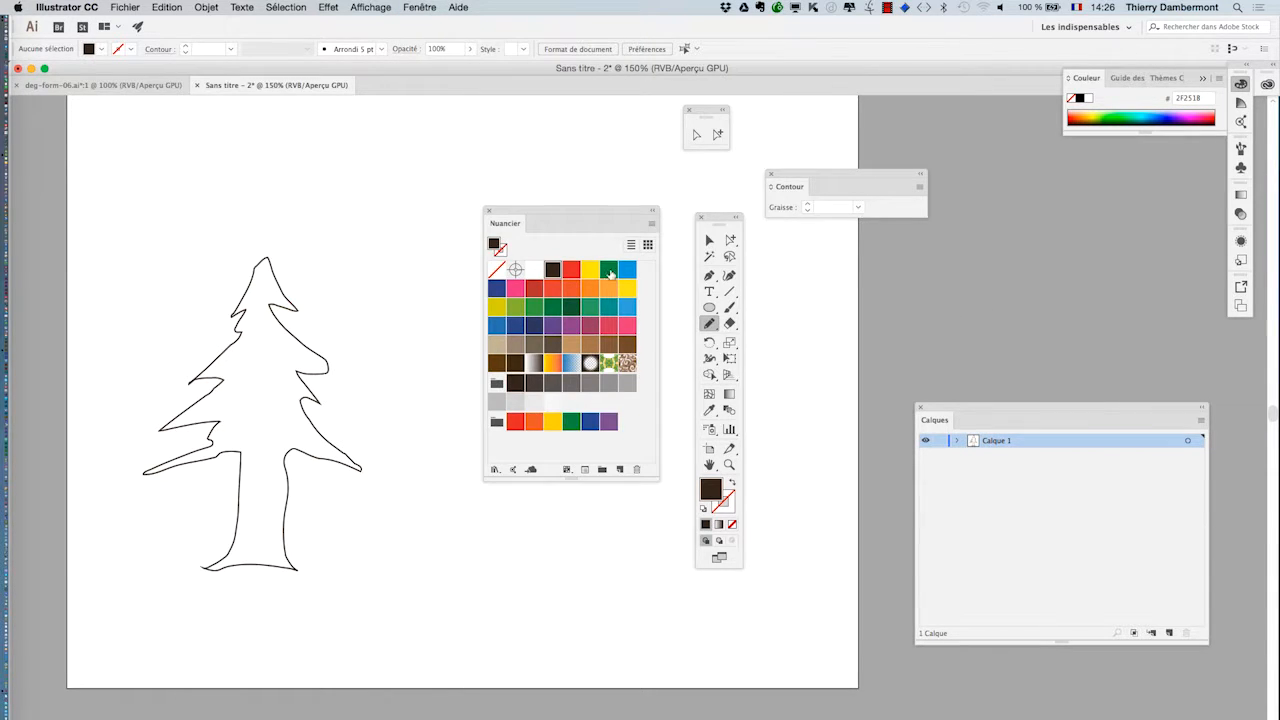
{"action": "left_click", "coordinate": [608, 271]}
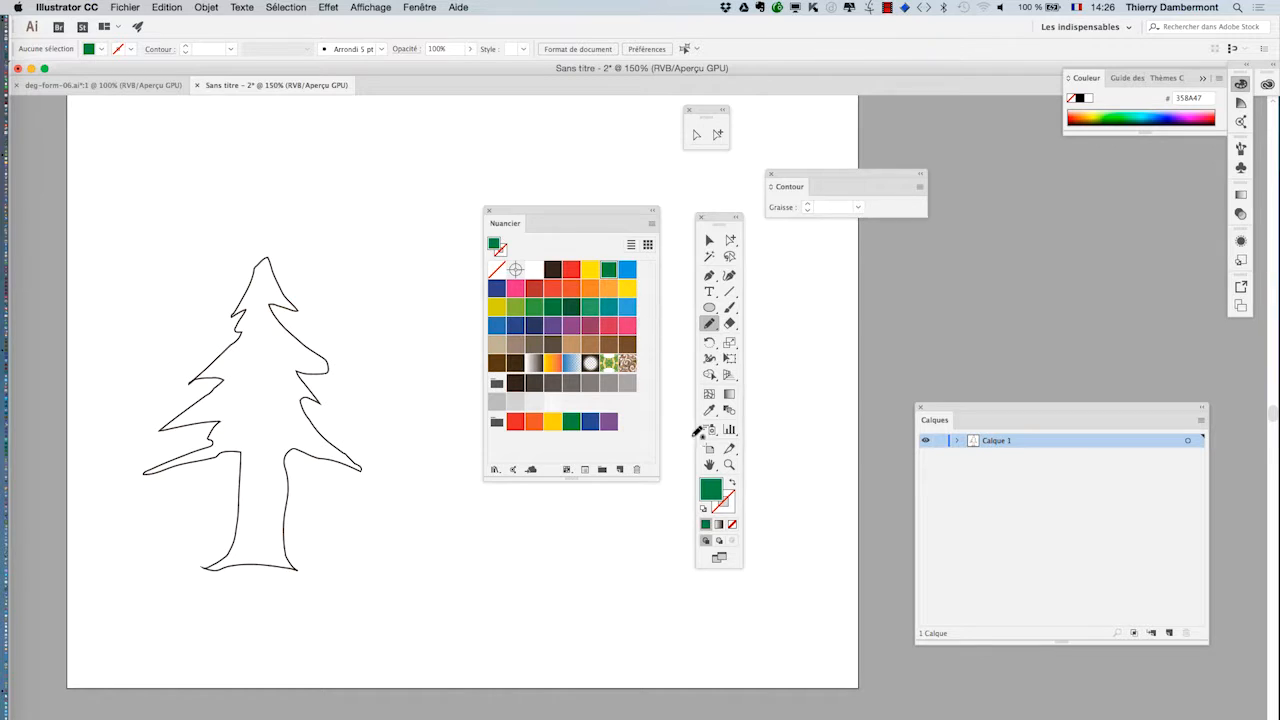
Step: Fill the fir tree with green and remove its stroke
{"action": "left_click", "coordinate": [710, 241]}
{"action": "left_click", "coordinate": [259, 272]}
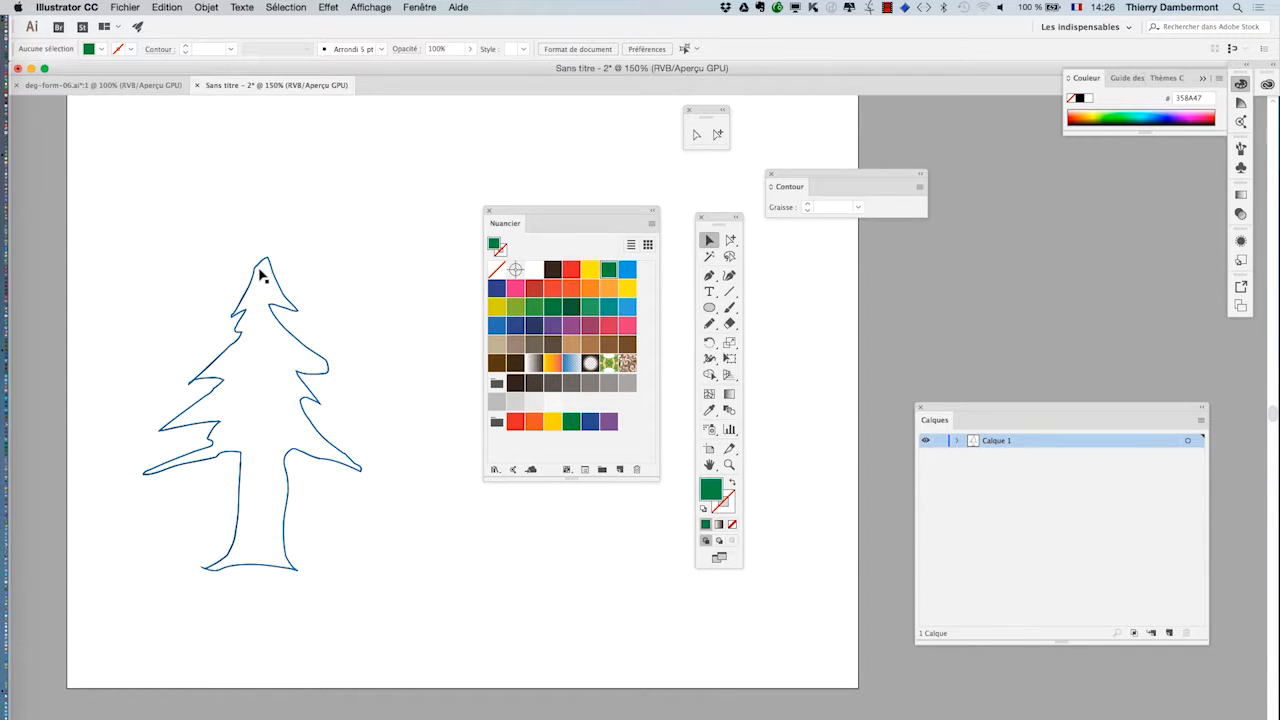
{"action": "left_click", "coordinate": [571, 421]}
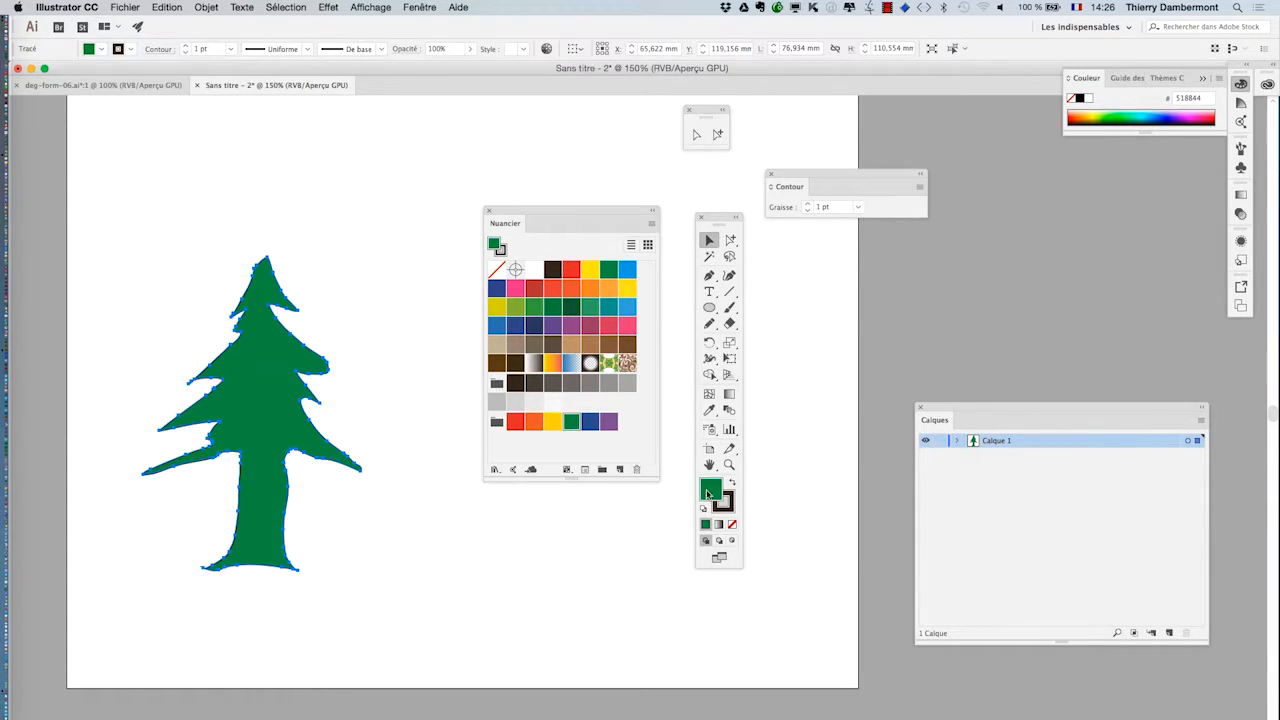
{"action": "left_click", "coordinate": [728, 508]}
{"action": "left_click", "coordinate": [731, 524]}
{"action": "left_click", "coordinate": [458, 541]}
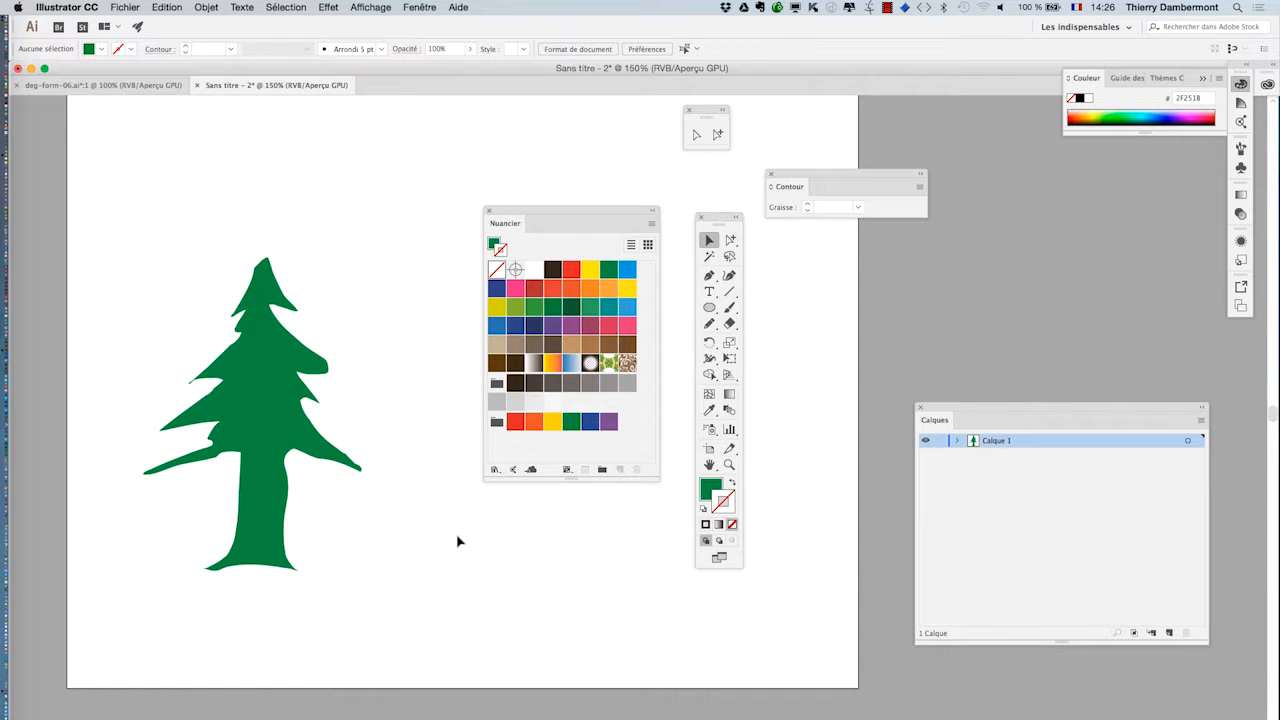
Step: Give the fir tree a light green stroke 10 pt thick
{"action": "key", "text": "super+1"}
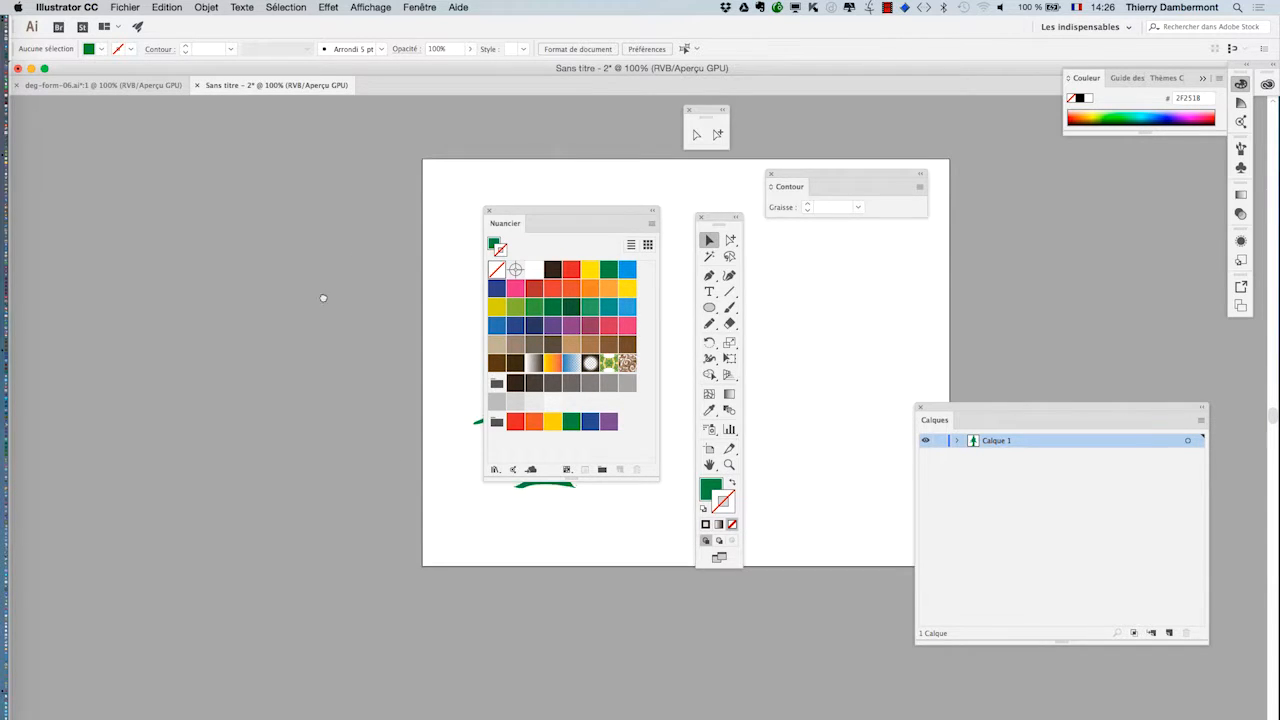
{"action": "scroll", "coordinate": [320, 297], "scroll_direction": "right", "scroll_amount": 5}
{"action": "left_click", "coordinate": [222, 362]}
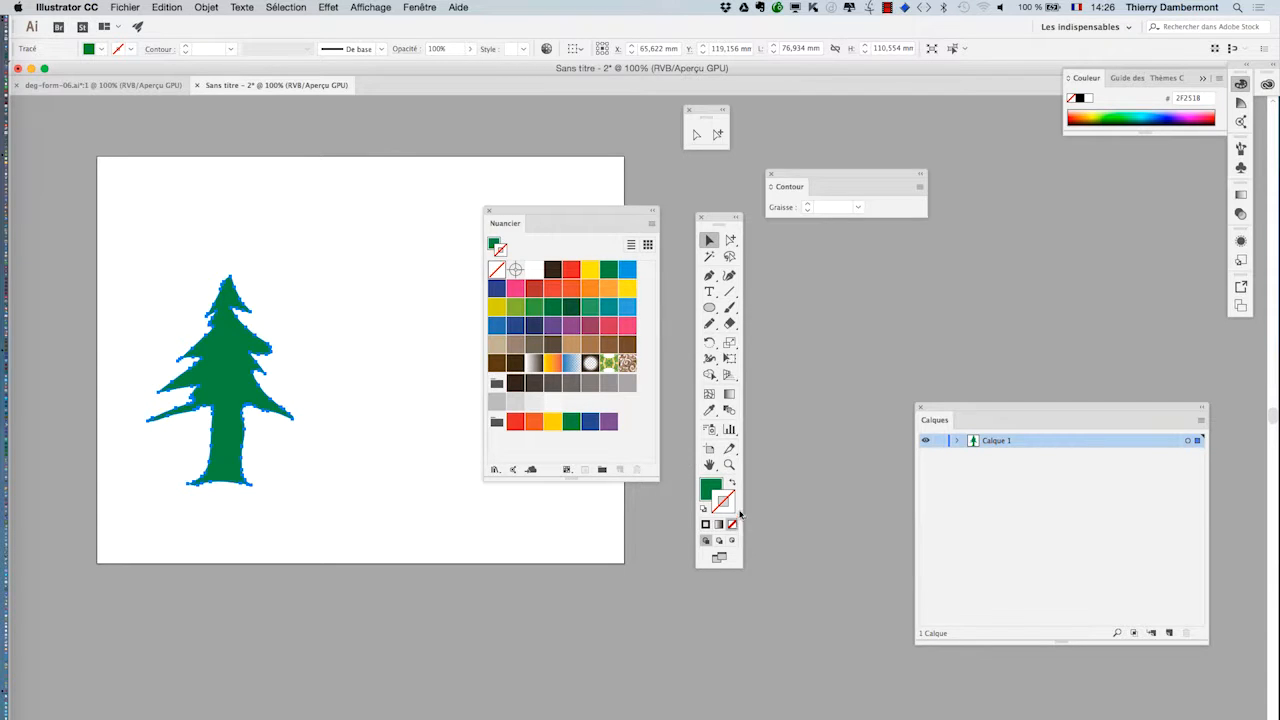
{"action": "left_click", "coordinate": [515, 306]}
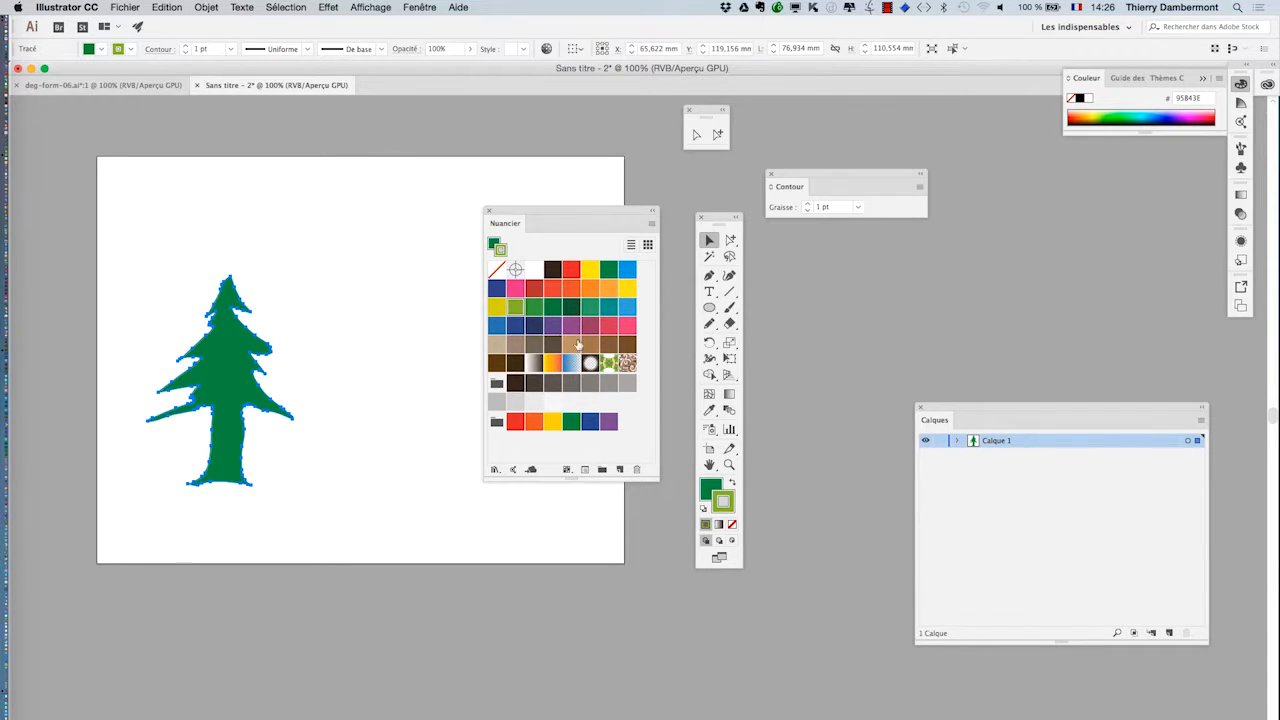
{"action": "left_click", "coordinate": [809, 205]}
{"action": "left_click", "coordinate": [809, 205]}
{"action": "left_click", "coordinate": [809, 205]}
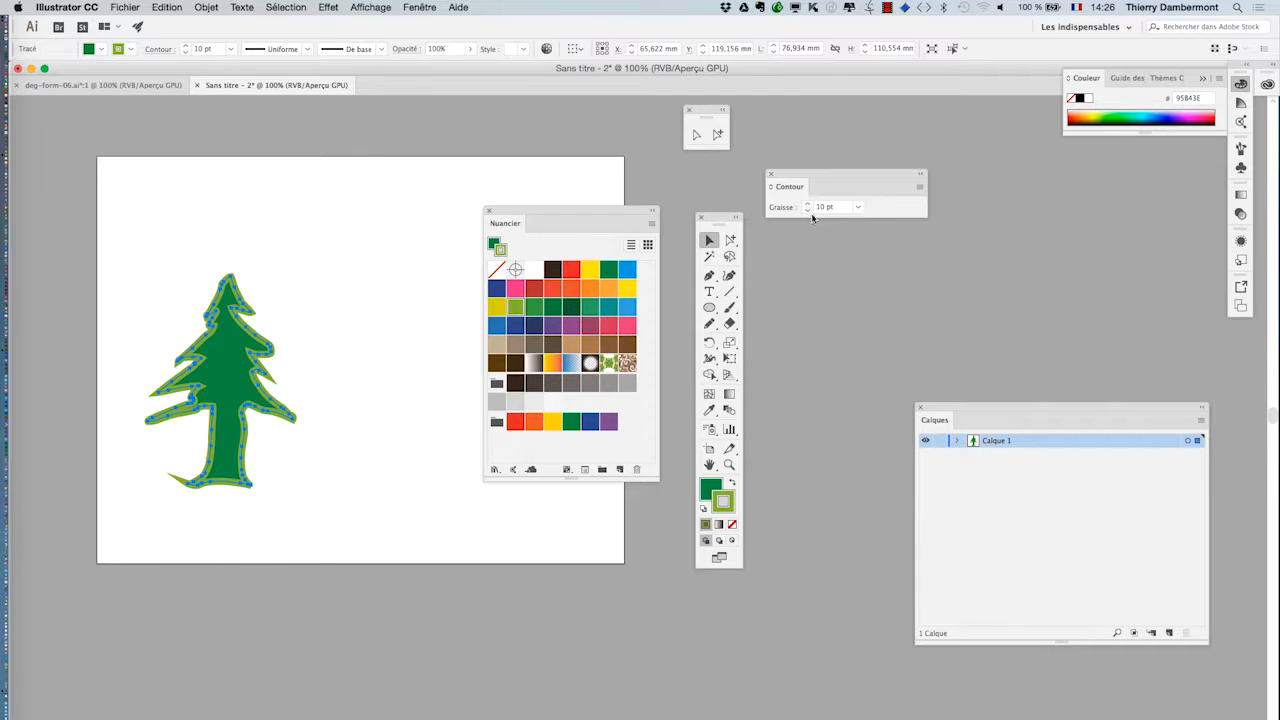
{"action": "left_click", "coordinate": [346, 378]}
Step: Move the colour swatches and tool palette clear of the base of the tree trunk
{"action": "left_click", "coordinate": [193, 497], "text": "super"}
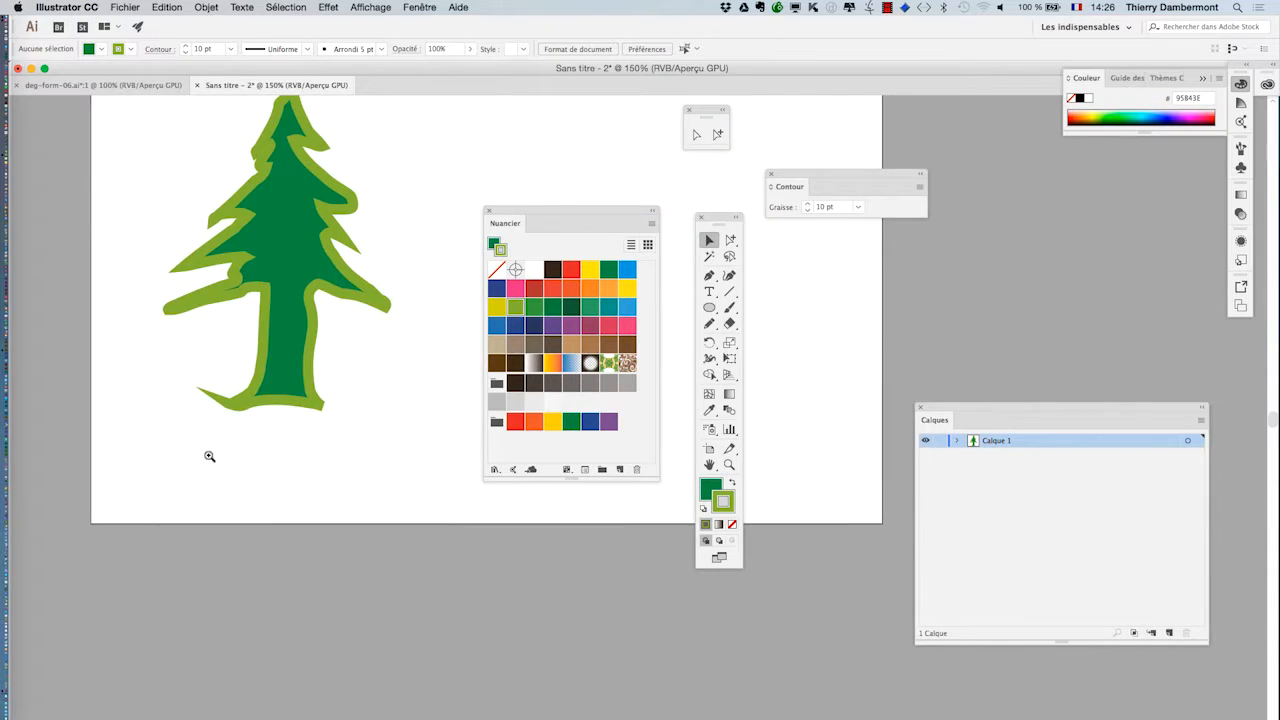
{"action": "left_click", "coordinate": [415, 481], "text": "super"}
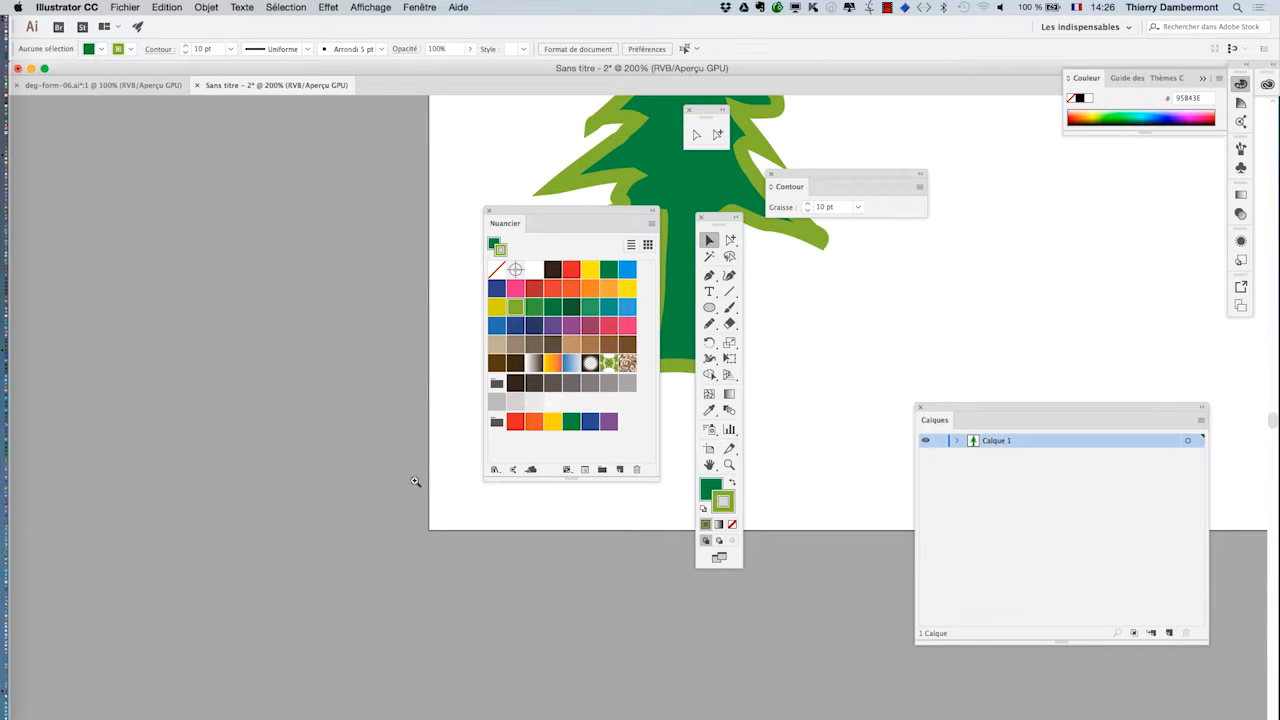
{"action": "left_click_drag", "start_coordinate": [606, 213], "coordinate": [209, 151]}
{"action": "left_click_drag", "start_coordinate": [717, 220], "coordinate": [927, 250]}
{"action": "left_click", "coordinate": [662, 387], "text": "super"}
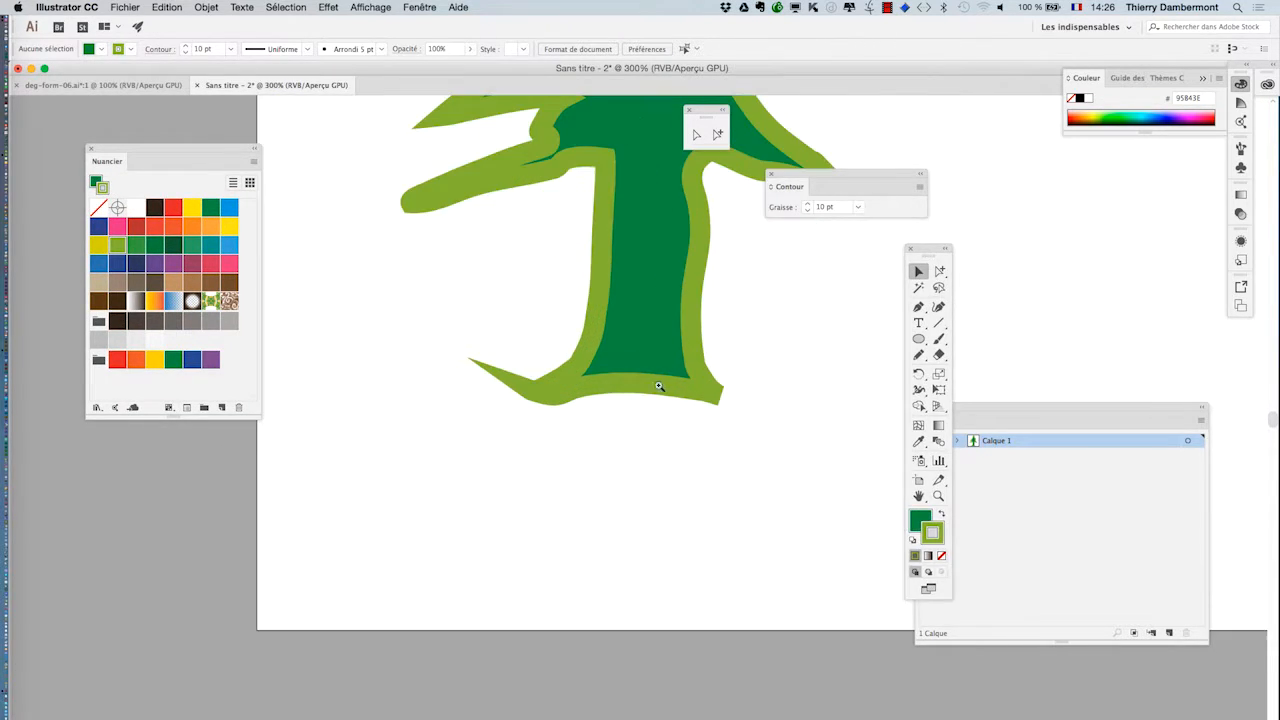
Step: Convert the sharp anchor point at the trunk base's left tip to a smooth point with short direction handles
{"action": "left_click", "coordinate": [939, 270]}
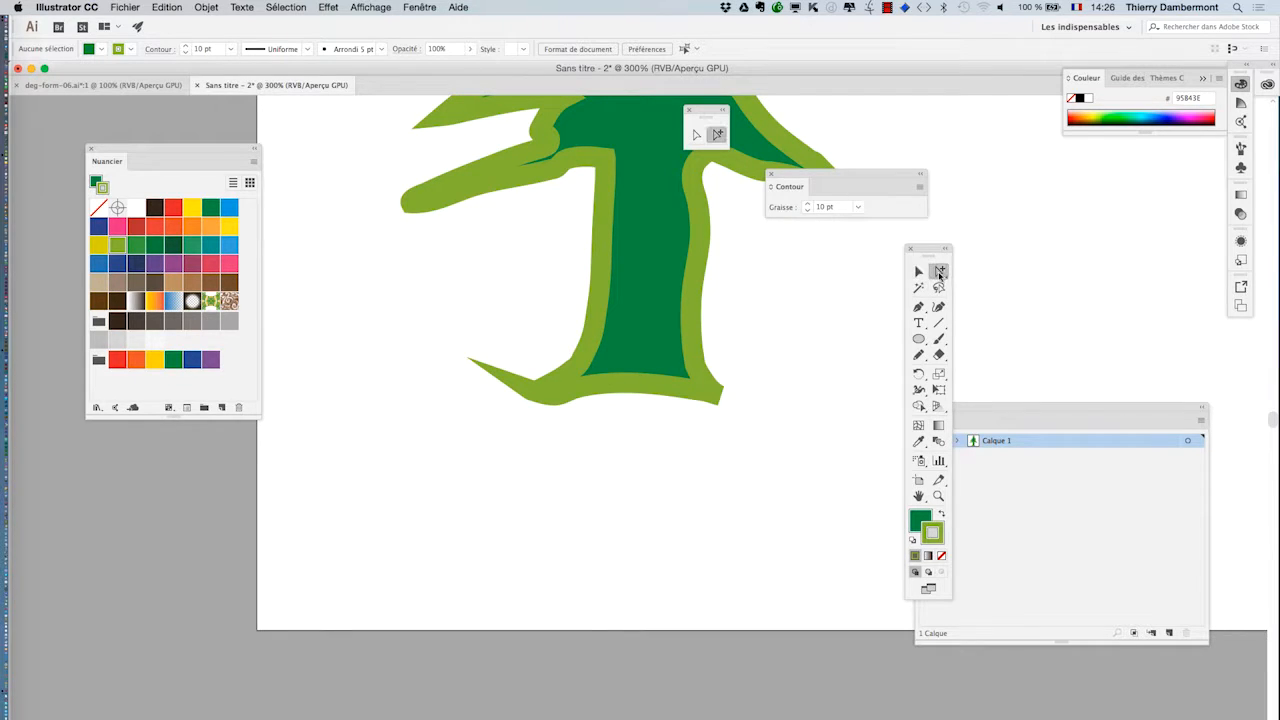
{"action": "left_click", "coordinate": [572, 390]}
{"action": "left_click", "coordinate": [590, 450]}
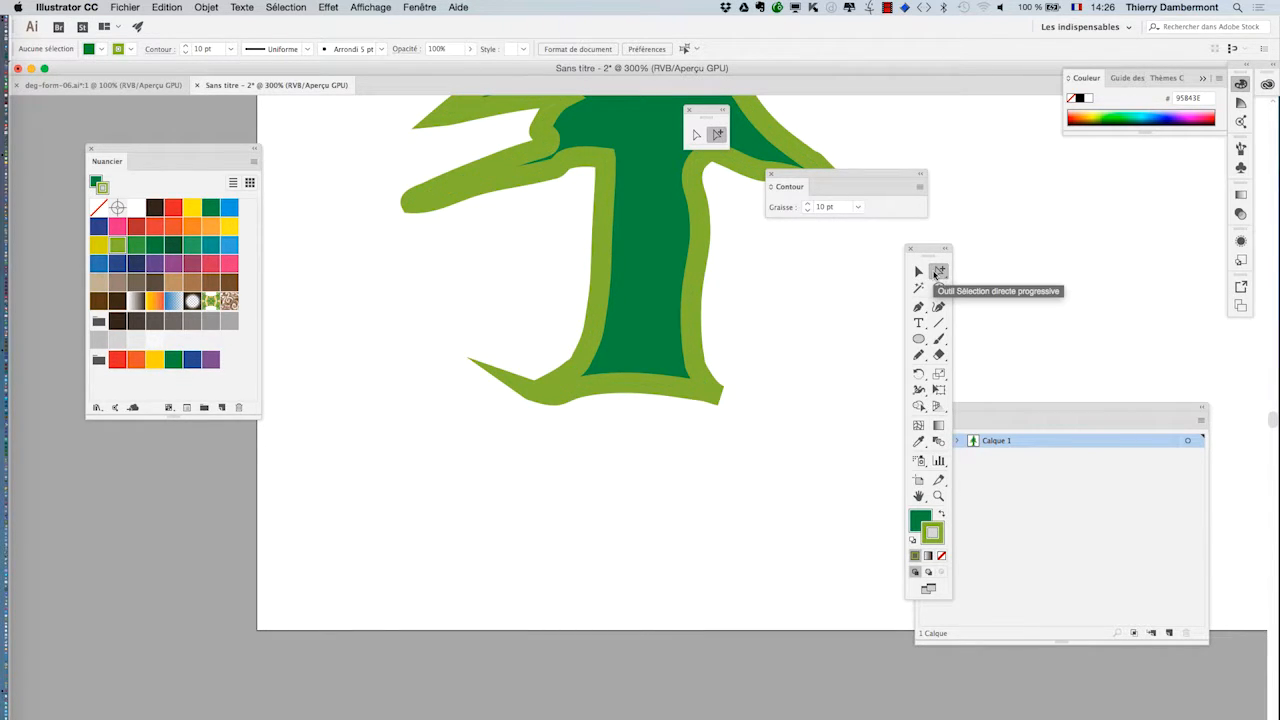
{"action": "left_click", "coordinate": [663, 423], "text": "super"}
{"action": "left_click", "coordinate": [657, 400], "text": "super"}
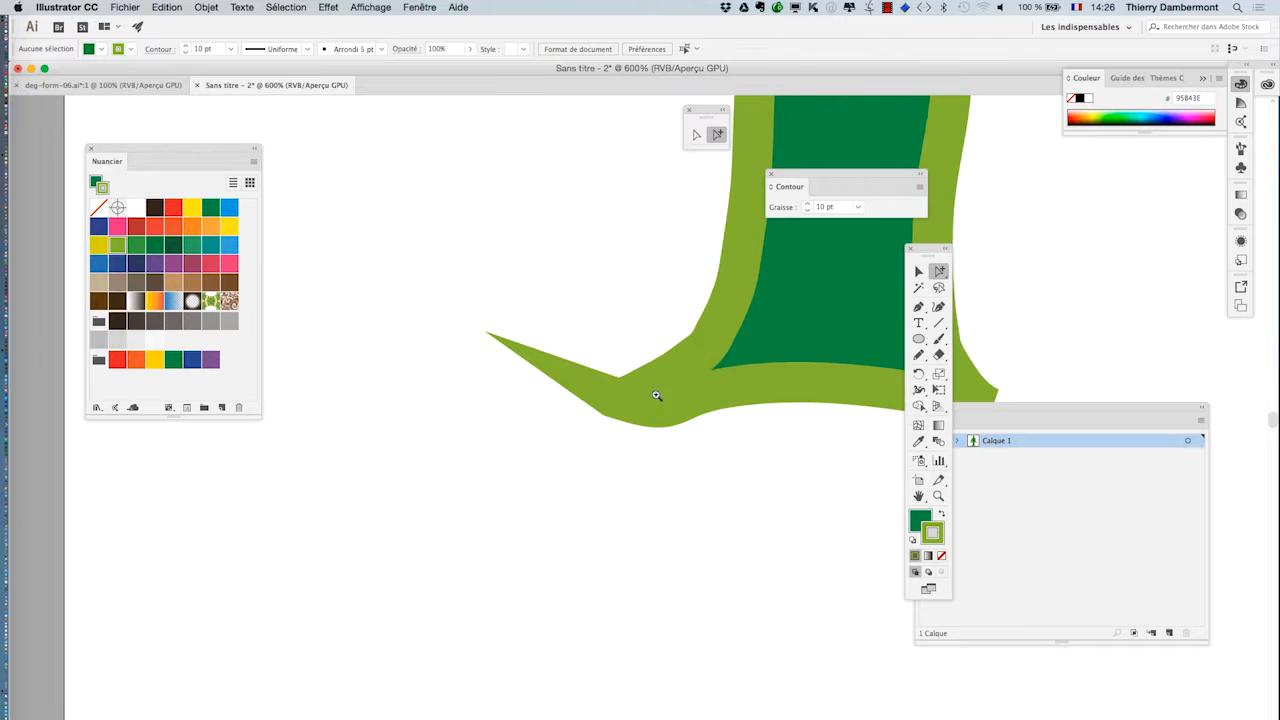
{"action": "left_click", "coordinate": [658, 400]}
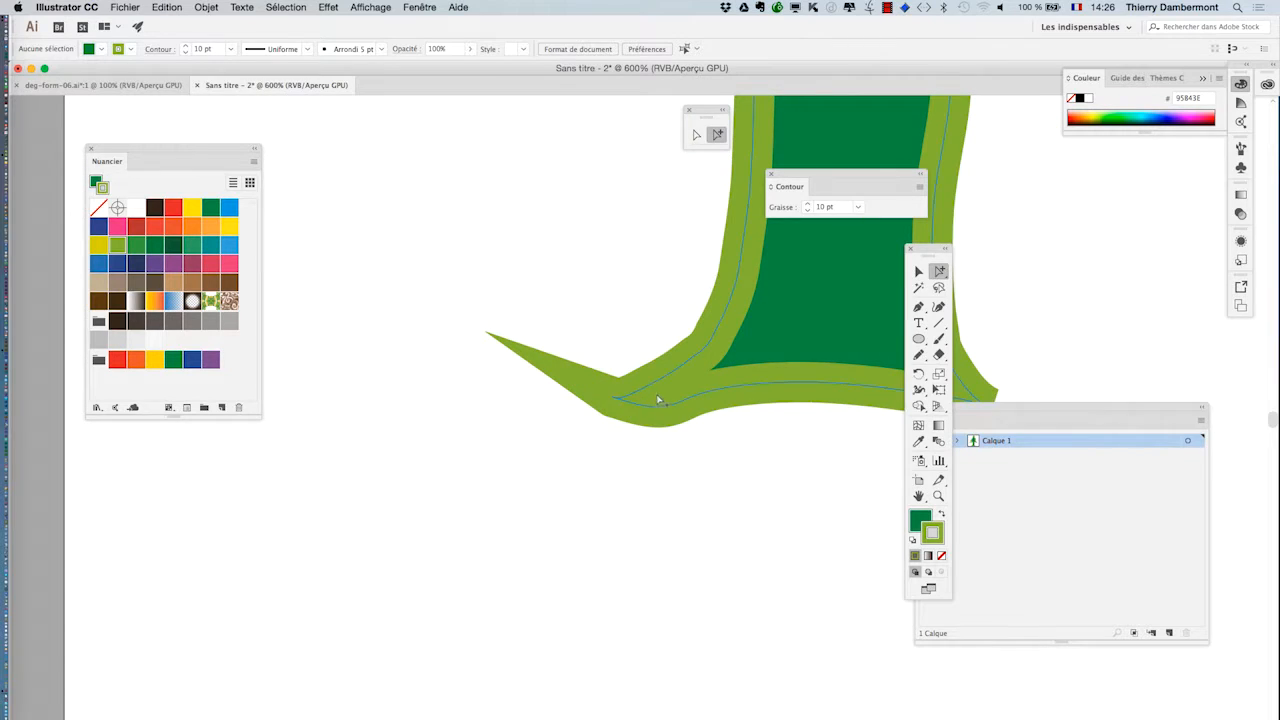
{"action": "left_click", "coordinate": [918, 307]}
{"action": "left_click", "coordinate": [999, 355]}
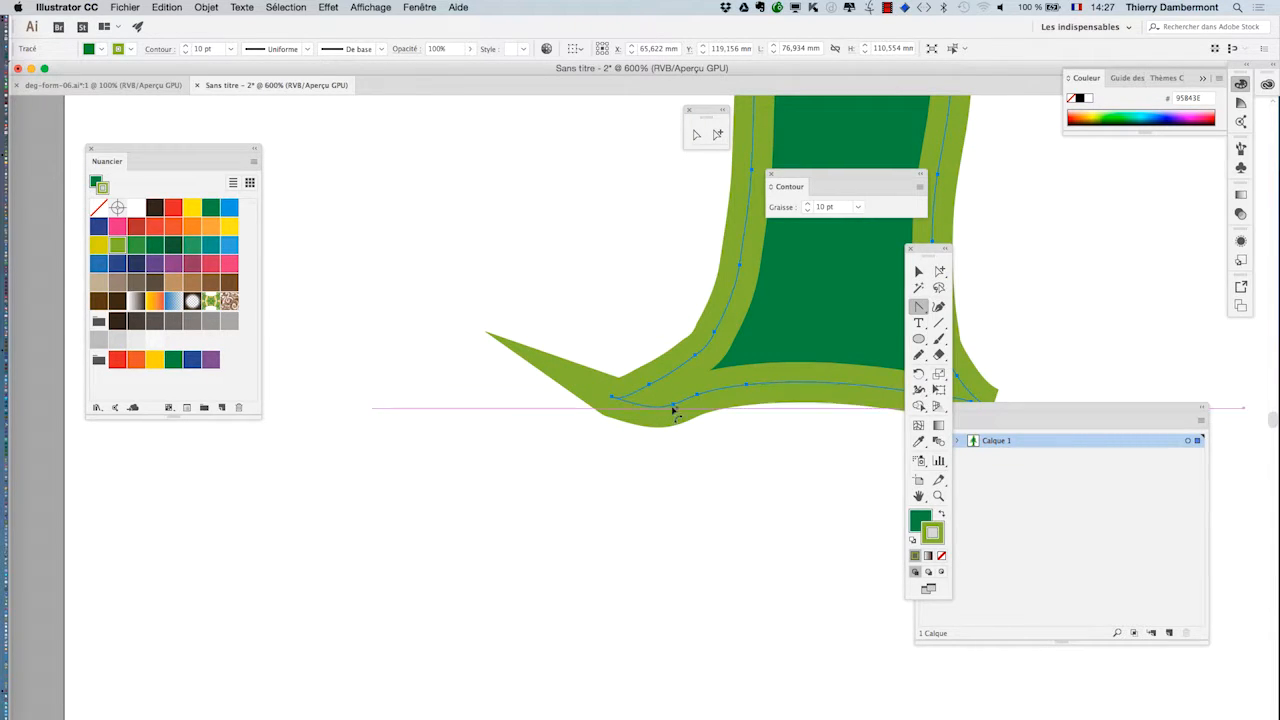
{"action": "left_click_drag", "start_coordinate": [613, 399], "coordinate": [606, 387]}
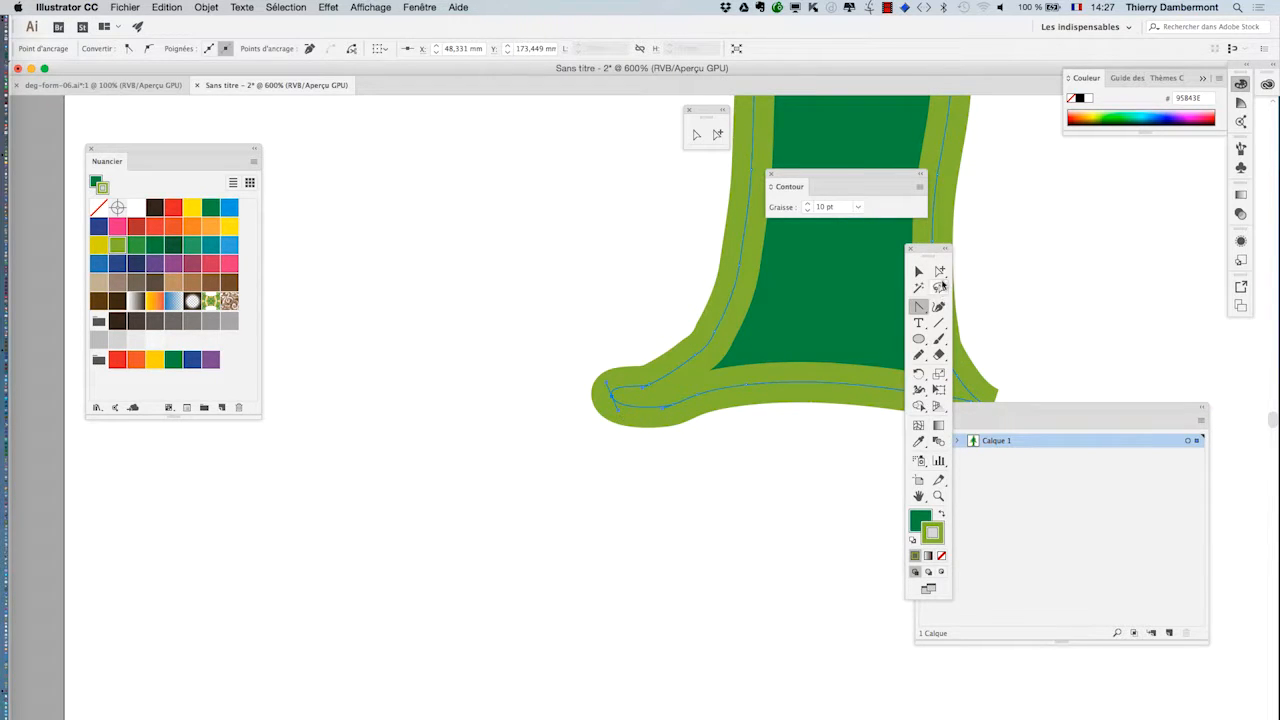
Step: Adjust the direction handle of the smoothed anchor point at the trunk base's left tip to slim the curve
{"action": "left_click", "coordinate": [939, 271]}
{"action": "key", "text": "super+plus"}
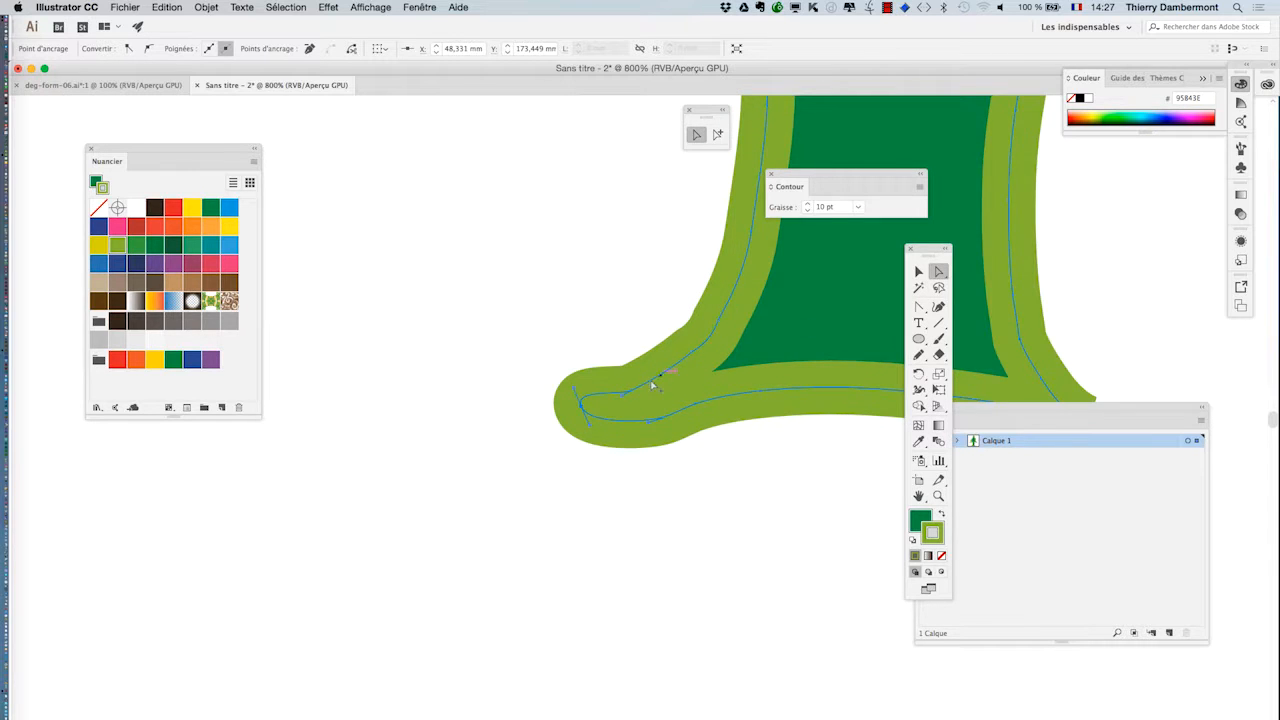
{"action": "key", "text": "super+plus"}
{"action": "left_click_drag", "start_coordinate": [564, 452], "coordinate": [548, 417]}
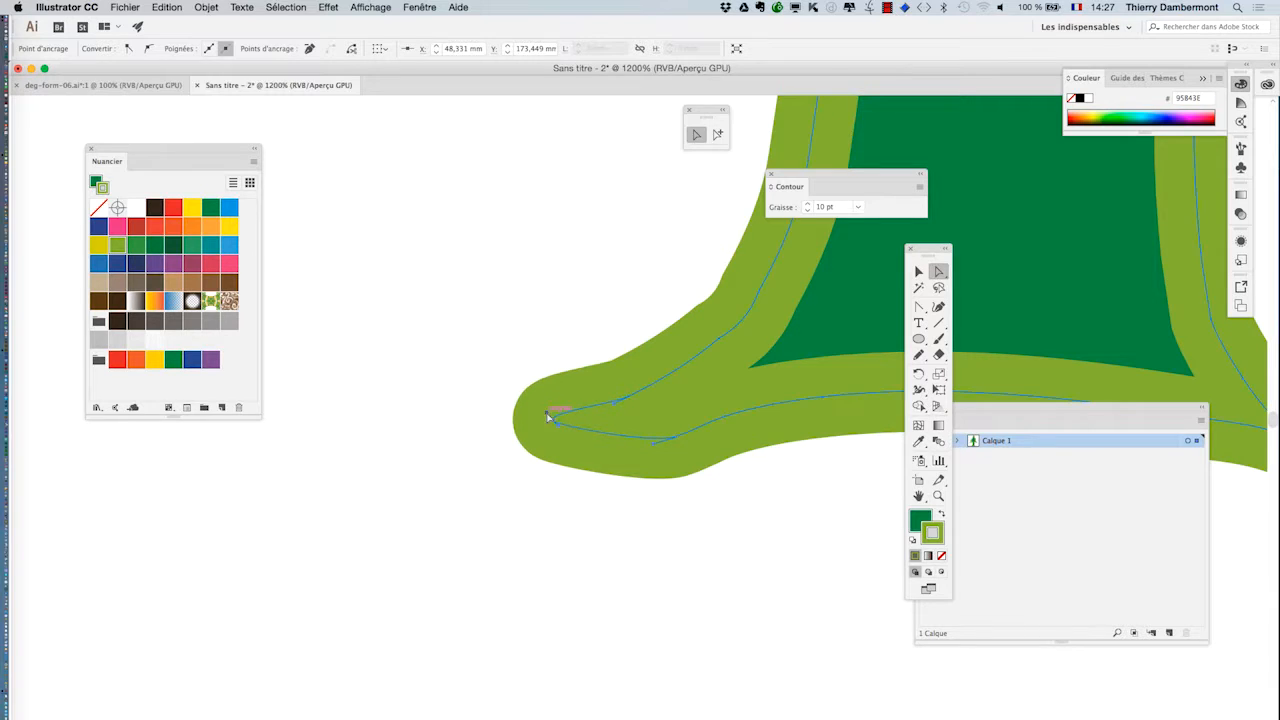
{"action": "key", "text": "super+minus"}
{"action": "key", "text": "super+minus"}
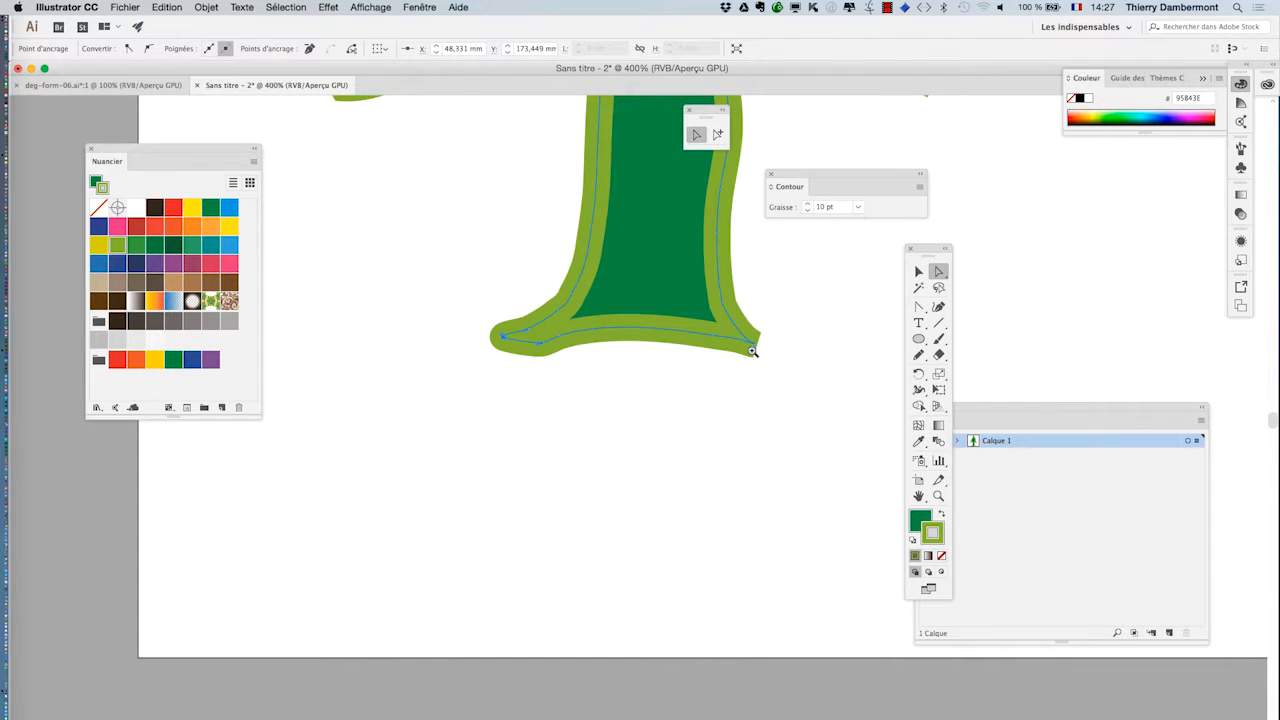
Step: Convert the corner anchor point at the trunk base's right tip to a smooth point with short handles
{"action": "left_click", "coordinate": [753, 351]}
{"action": "left_click", "coordinate": [660, 433]}
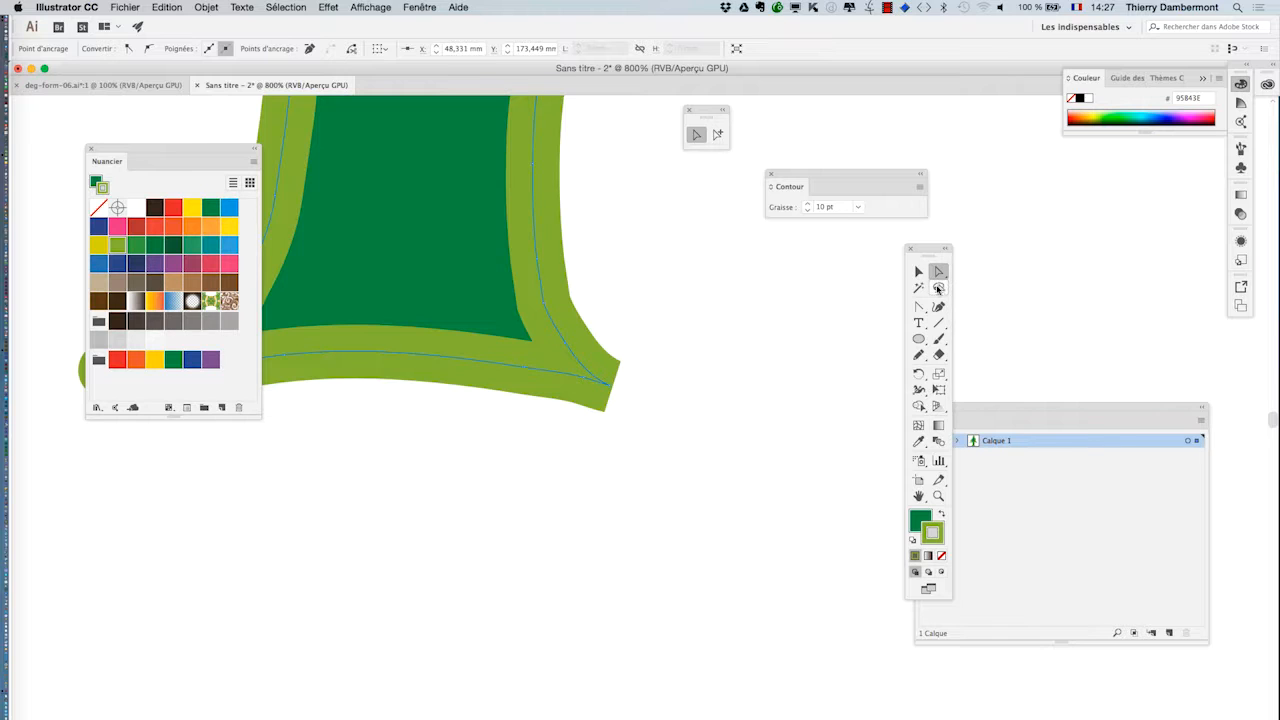
{"action": "left_click", "coordinate": [920, 307]}
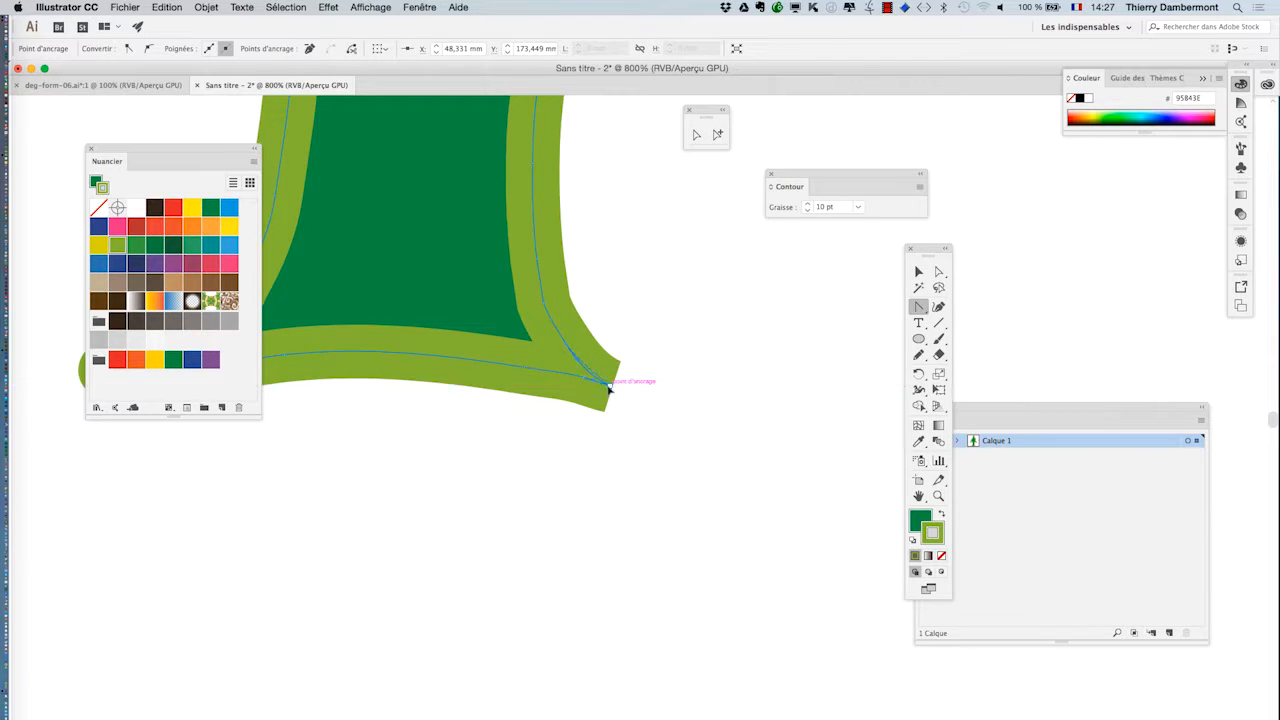
{"action": "left_click_drag", "start_coordinate": [606, 409], "coordinate": [612, 410]}
{"action": "left_click", "coordinate": [590, 441], "text": "alt"}
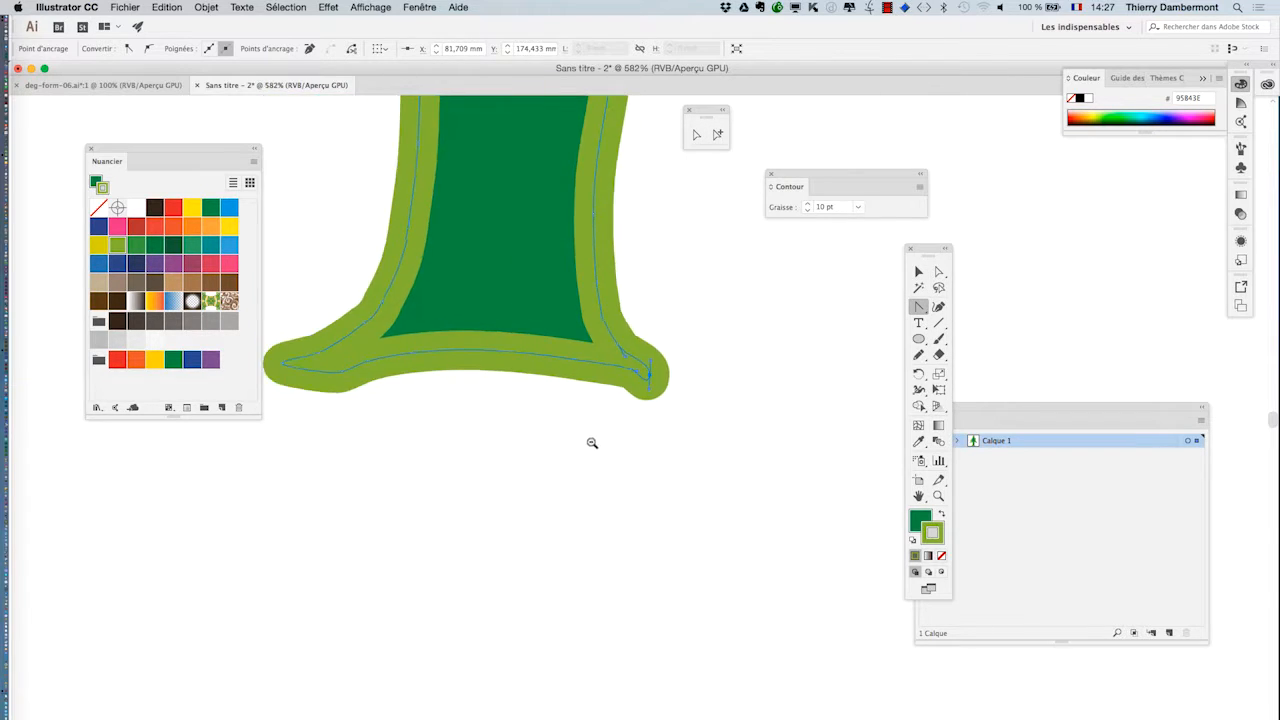
Step: Round the sharp corner at the tip of the tree's upper-left branch with a radius of about 0.36 mm
{"action": "left_click", "coordinate": [600, 425], "text": "alt"}
{"action": "left_click", "coordinate": [618, 380], "text": "alt"}
{"action": "left_click", "coordinate": [617, 366], "text": "alt"}
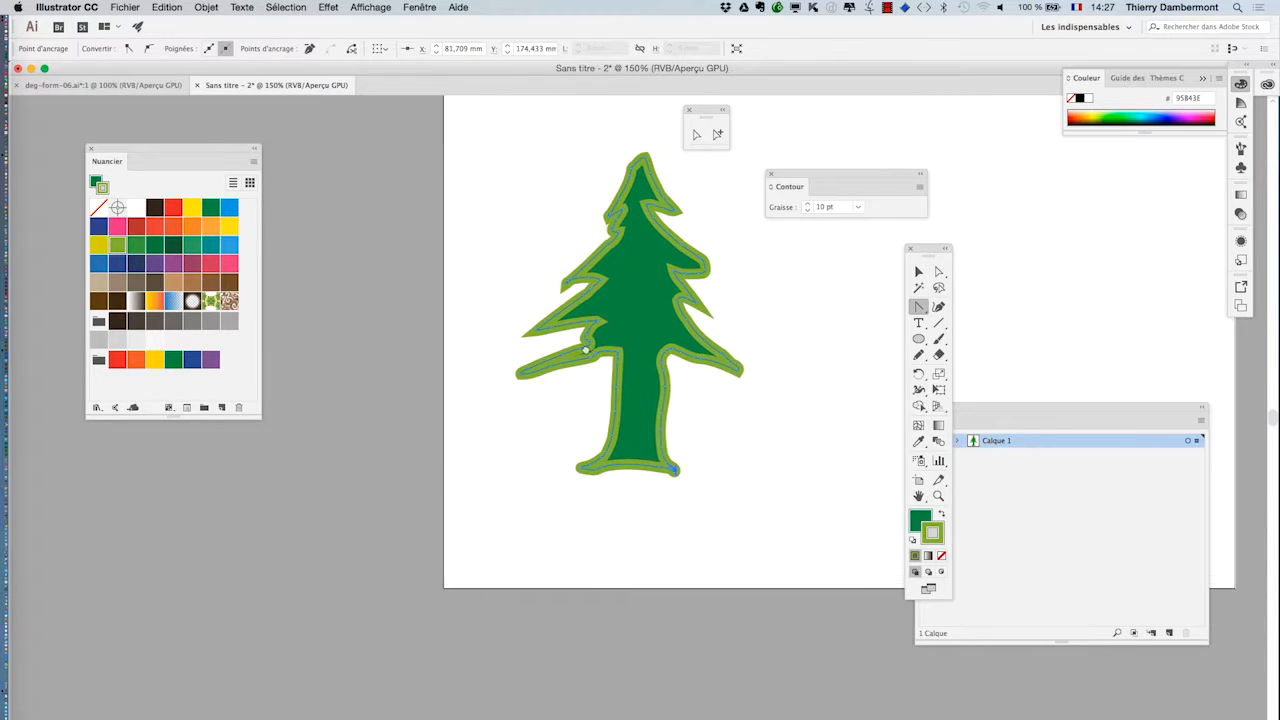
{"action": "left_click_drag", "start_coordinate": [617, 330], "coordinate": [489, 387]}
{"action": "left_click", "coordinate": [938, 271]}
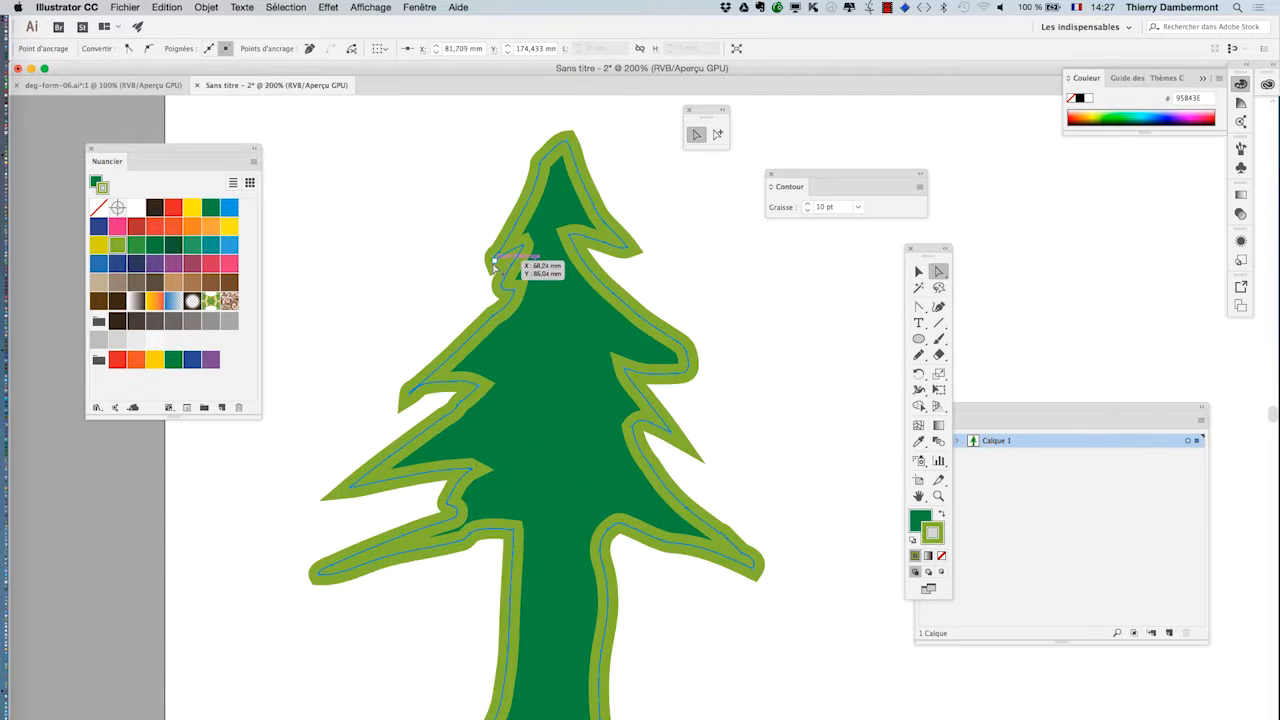
{"action": "scroll", "coordinate": [492, 262], "scroll_direction": "up", "scroll_amount": 2}
{"action": "left_click", "coordinate": [496, 256]}
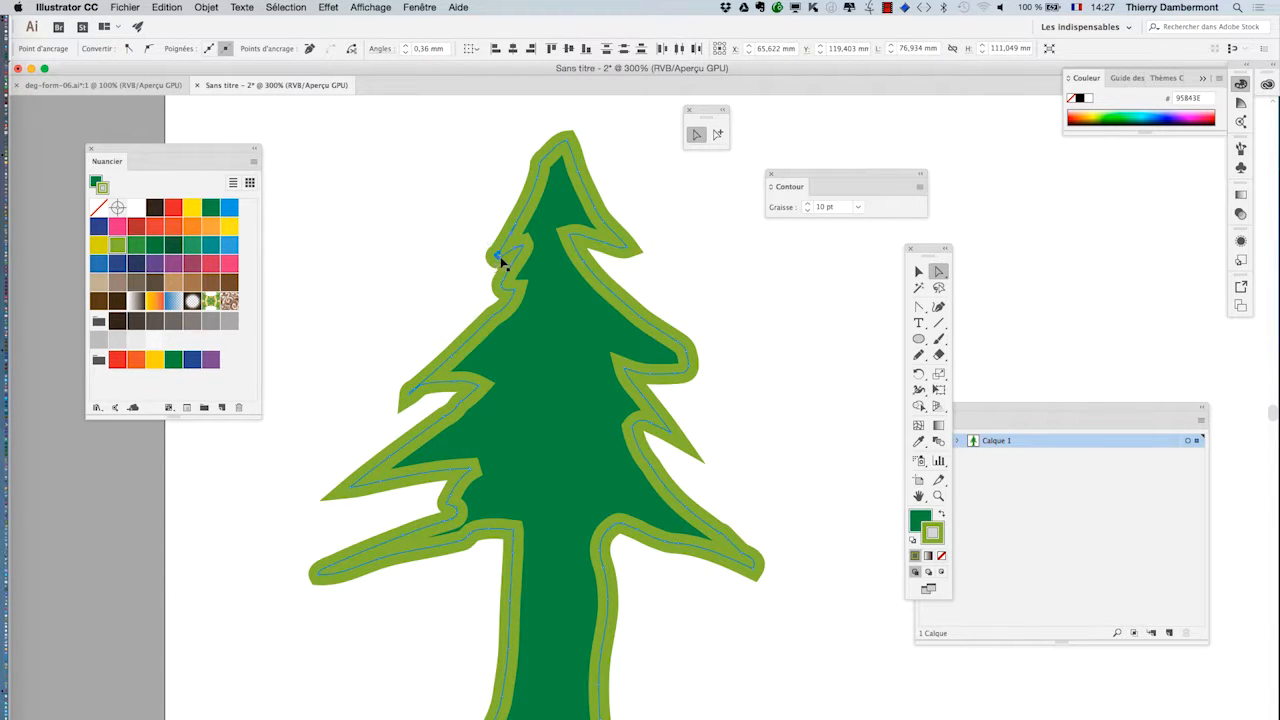
{"action": "mouse_move", "coordinate": [501, 256]}
{"action": "left_mouse_down"}
{"action": "mouse_move", "coordinate": [491, 220]}
{"action": "mouse_move", "coordinate": [480, 262]}
{"action": "left_mouse_up"}
{"action": "scroll", "coordinate": [496, 252], "scroll_direction": "up", "scroll_amount": 2}
{"action": "scroll", "coordinate": [577, 350], "scroll_direction": "down", "scroll_amount": 3}
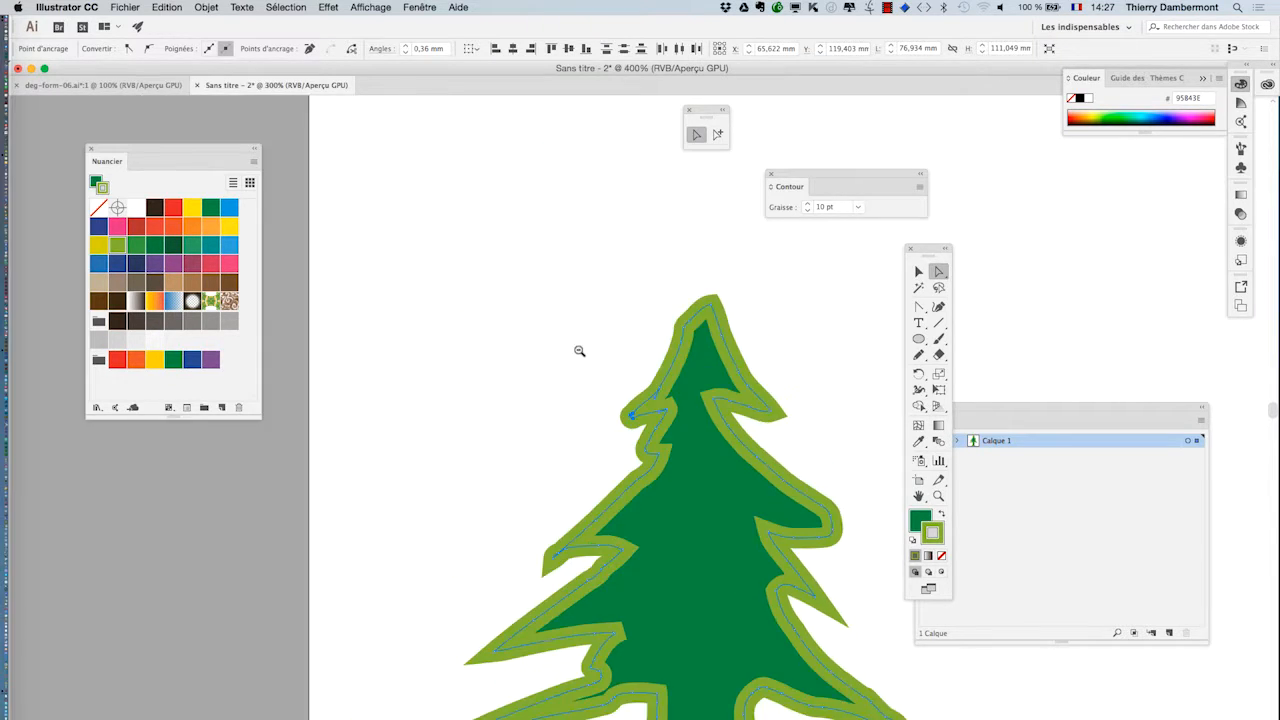
{"action": "scroll", "coordinate": [528, 349], "scroll_direction": "down", "scroll_amount": 2}
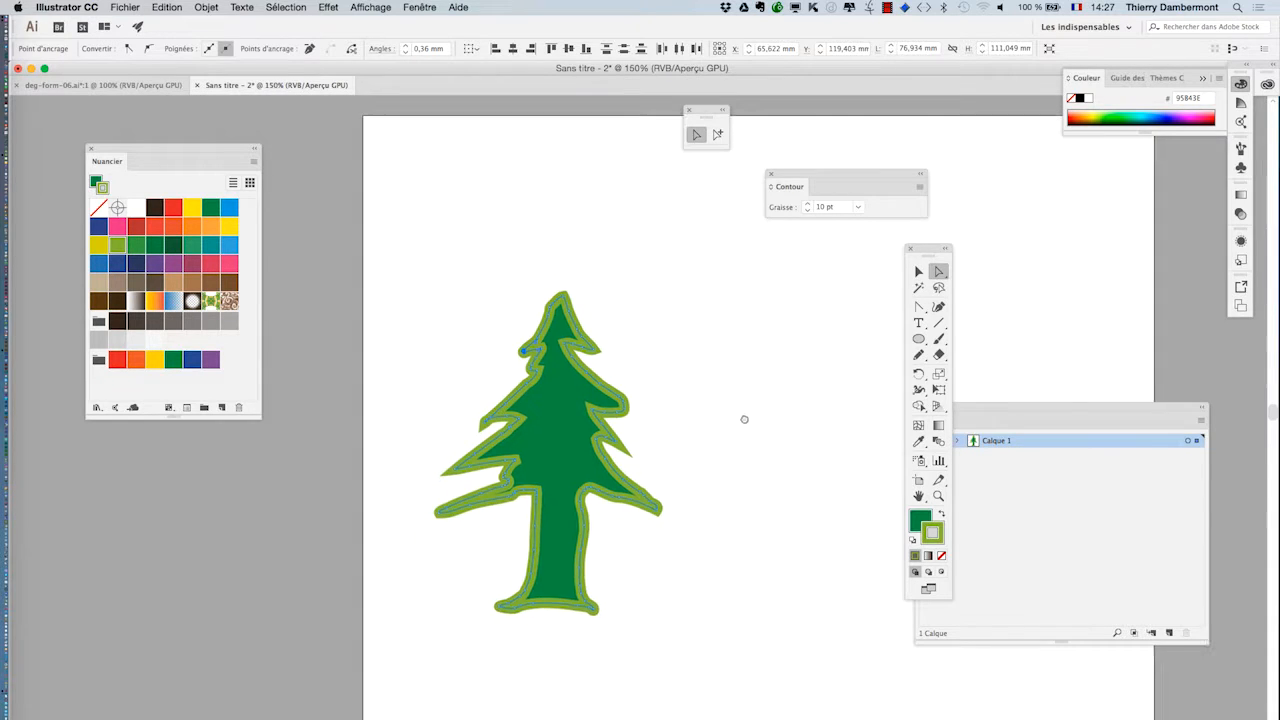
Step: Move the colour swatches aside and place a copy of the tree level with the original on its right
{"action": "left_click_drag", "start_coordinate": [743, 417], "coordinate": [514, 295]}
{"action": "left_click_drag", "start_coordinate": [235, 147], "coordinate": [170, 132]}
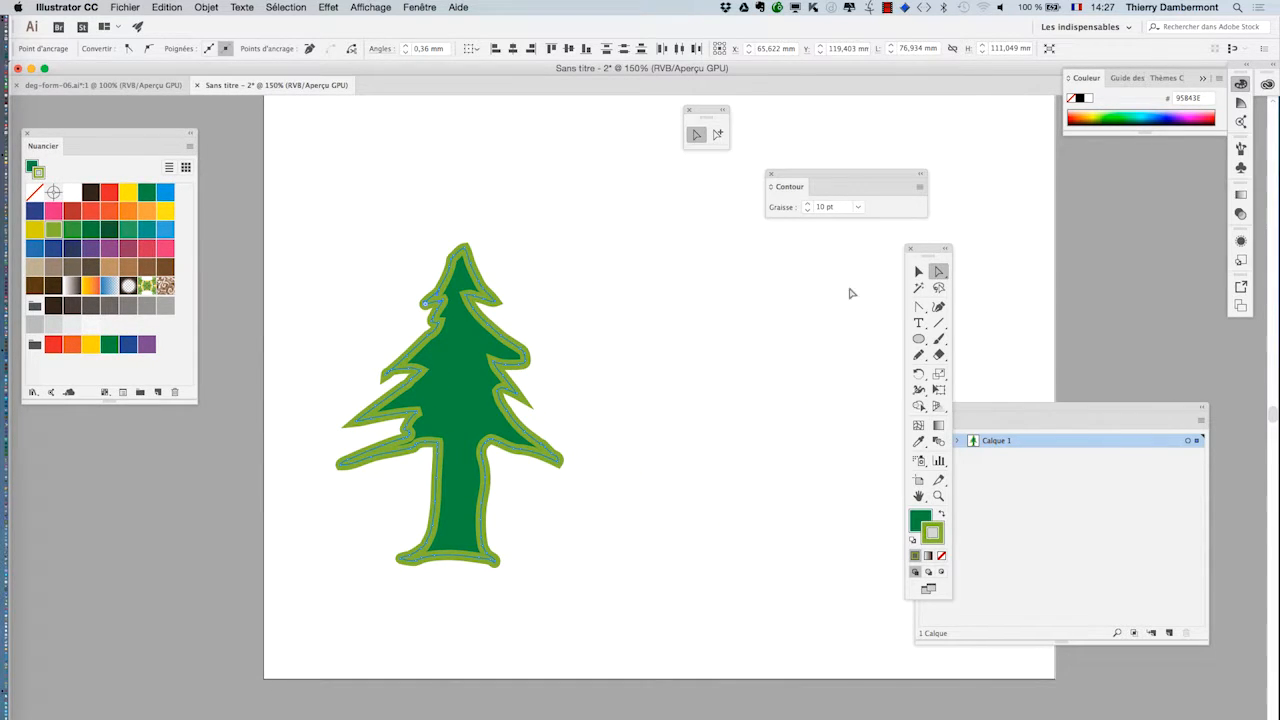
{"action": "left_click", "coordinate": [919, 271]}
{"action": "left_click", "coordinate": [483, 374]}
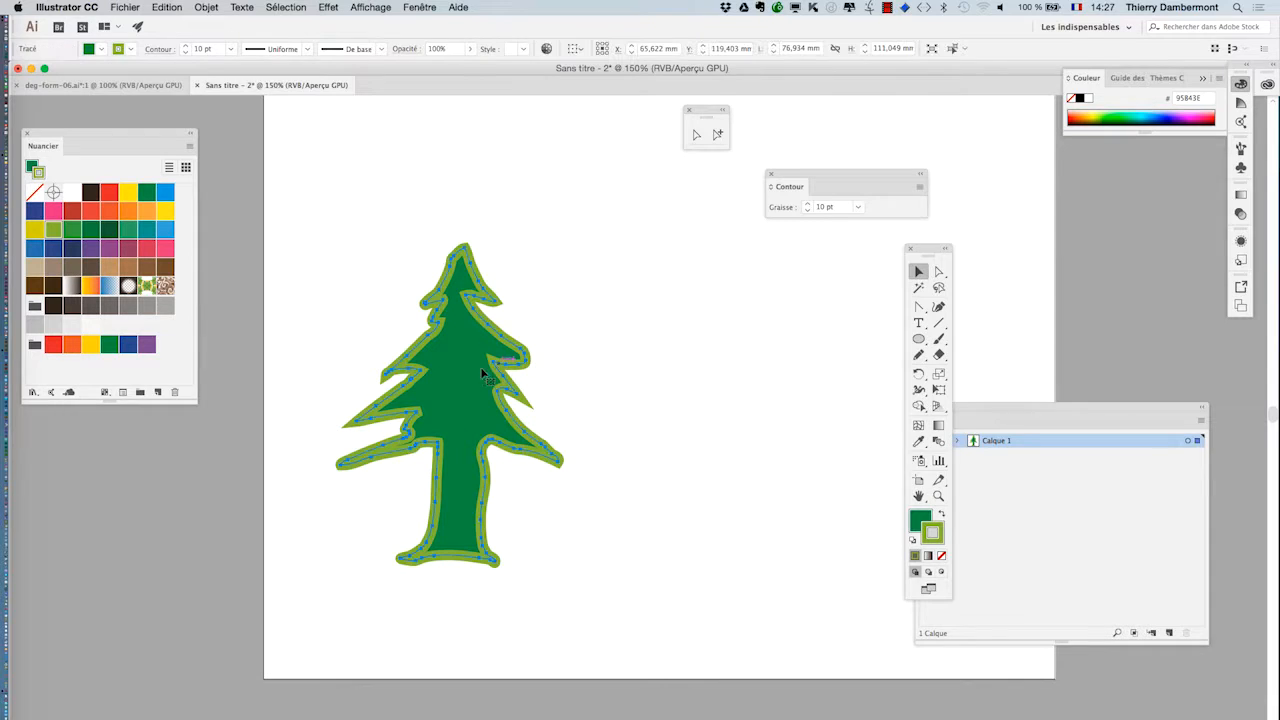
{"action": "left_click_drag", "start_coordinate": [437, 373], "coordinate": [757, 373]}
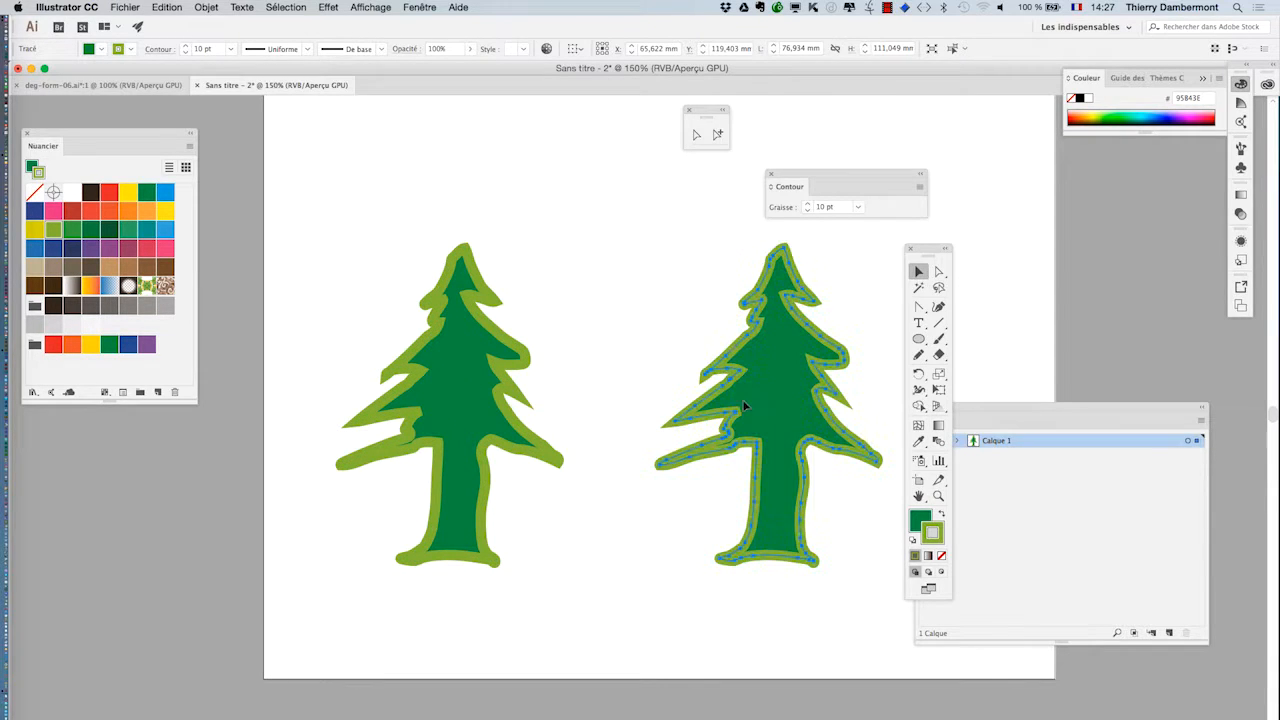
{"action": "key", "text": "super+minus"}
{"action": "key", "text": "super+minus"}
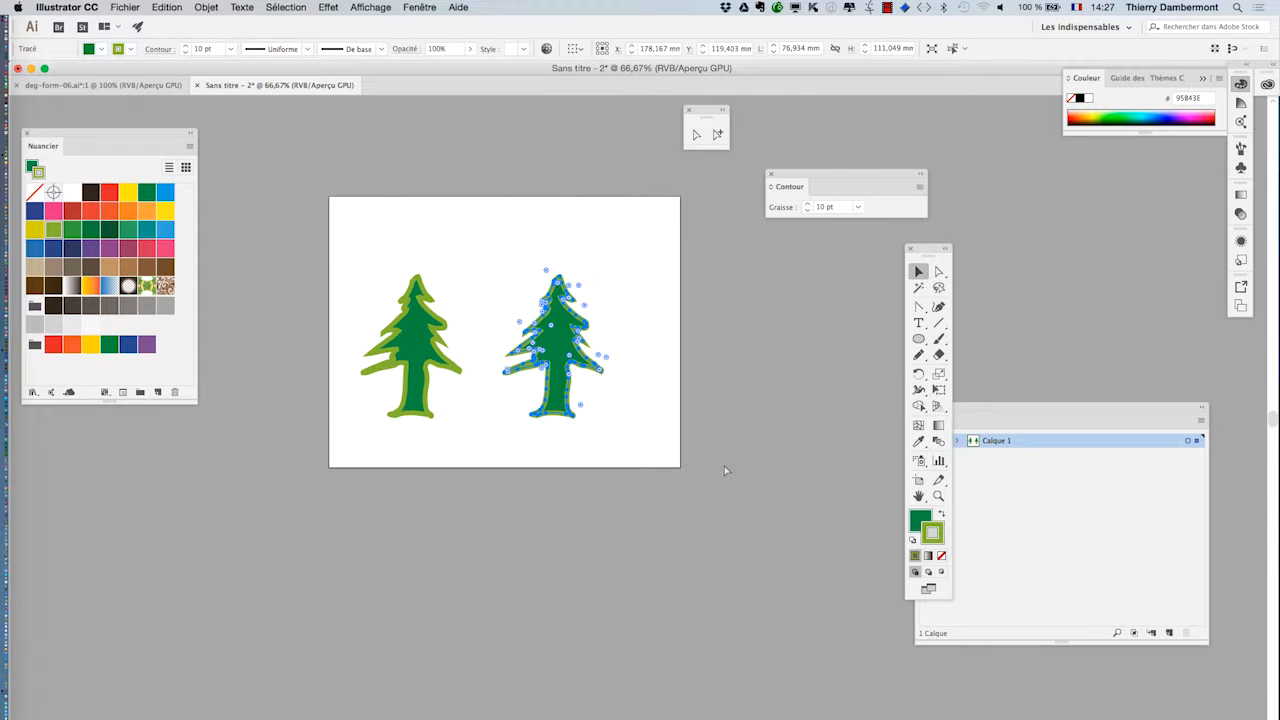
{"action": "key", "text": "super+plus"}
{"action": "key", "text": "super+plus"}
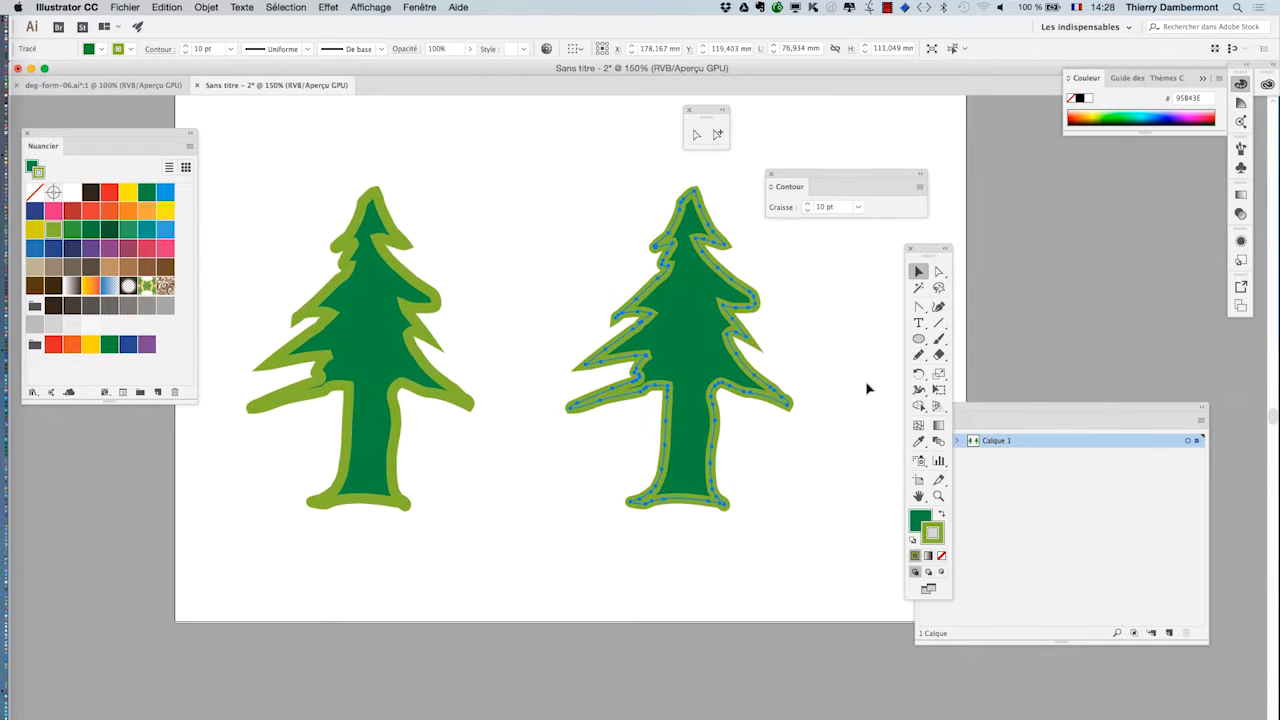
Step: Select both trees and move the stroke settings and tool palette away from the right-hand tree
{"action": "left_click_drag", "start_coordinate": [268, 213], "coordinate": [711, 506]}
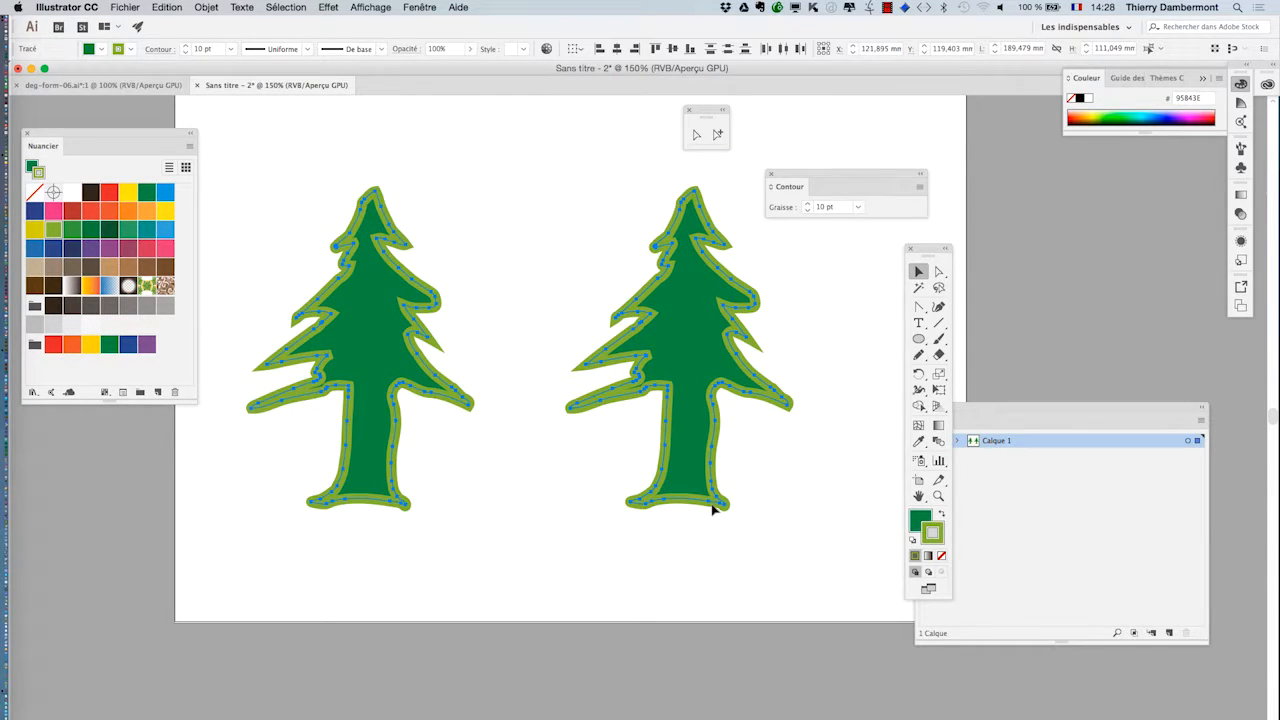
{"action": "left_click_drag", "start_coordinate": [811, 177], "coordinate": [888, 120]}
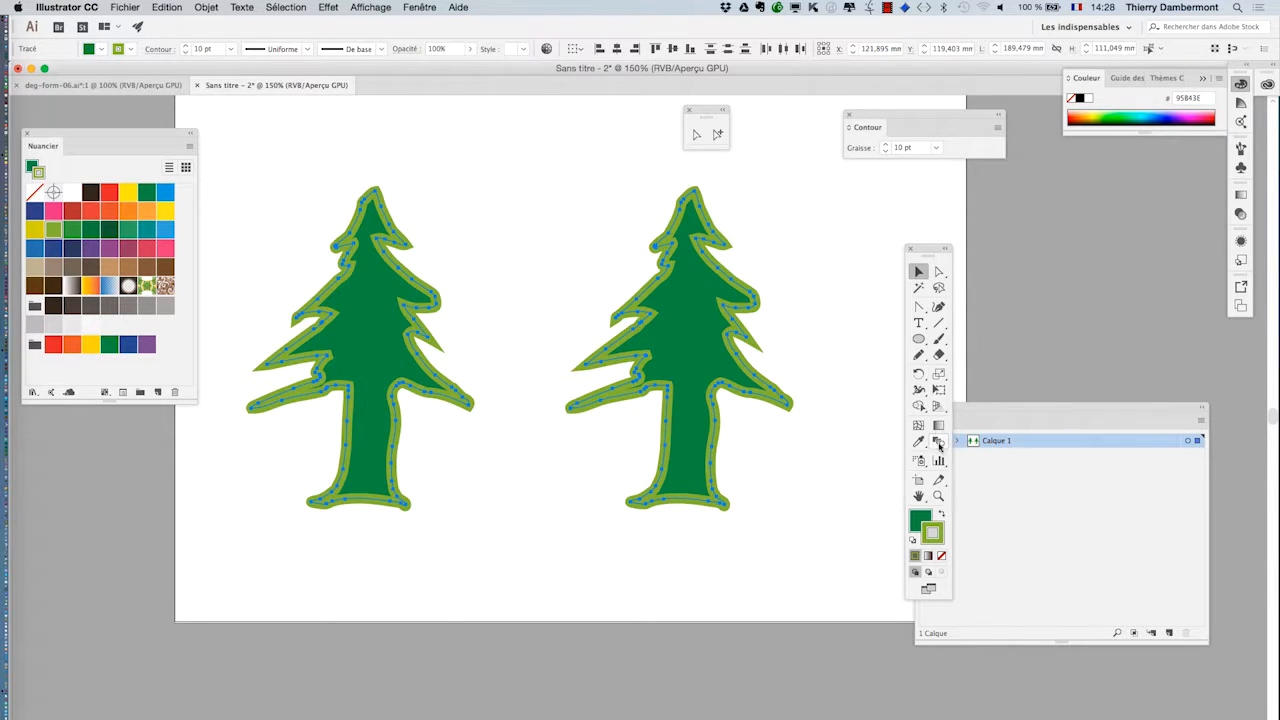
{"action": "left_click_drag", "start_coordinate": [918, 257], "coordinate": [251, 142]}
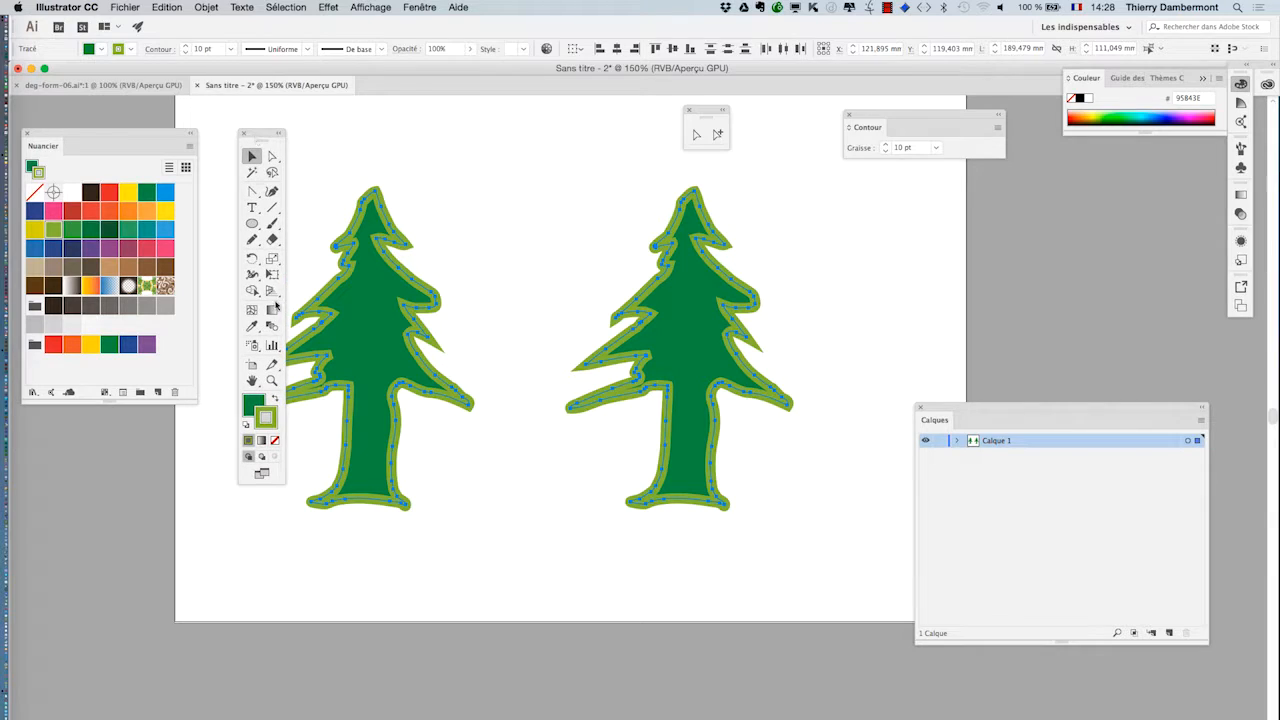
Step: Blend the two trees, ending on an anchor point at the right tree's trunk base
{"action": "left_click", "coordinate": [272, 327]}
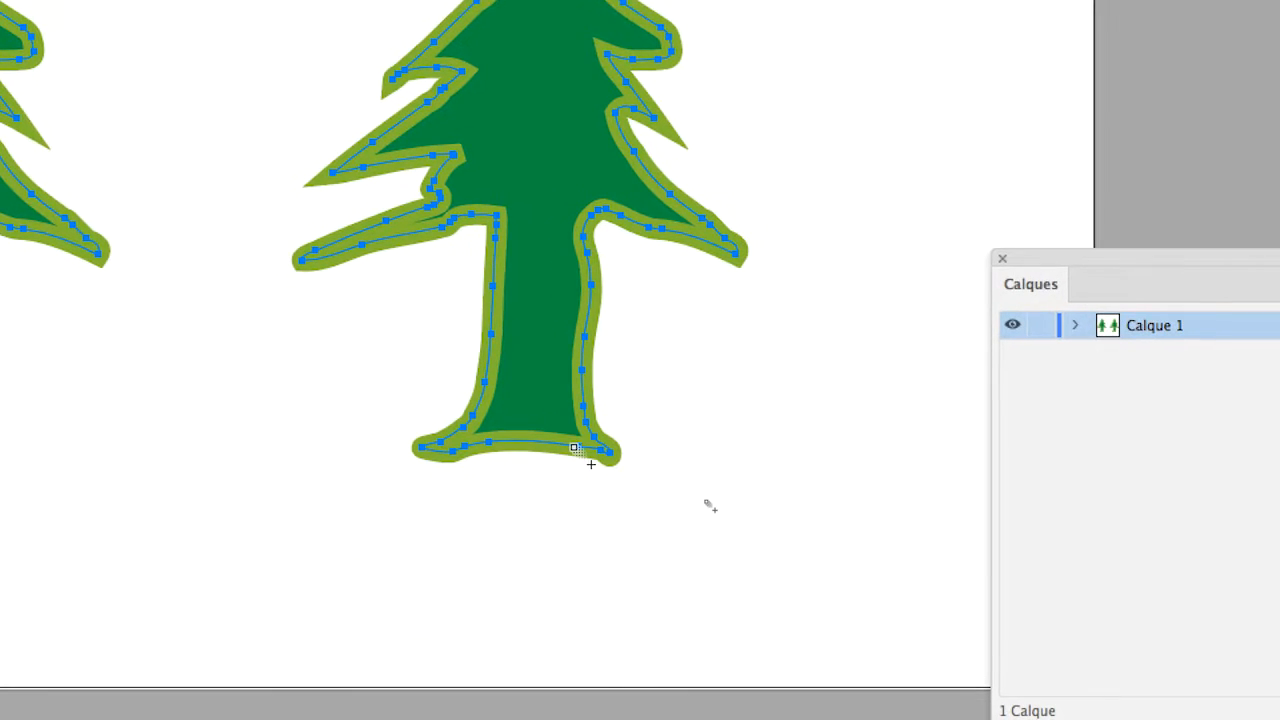
{"action": "left_click", "coordinate": [576, 448]}
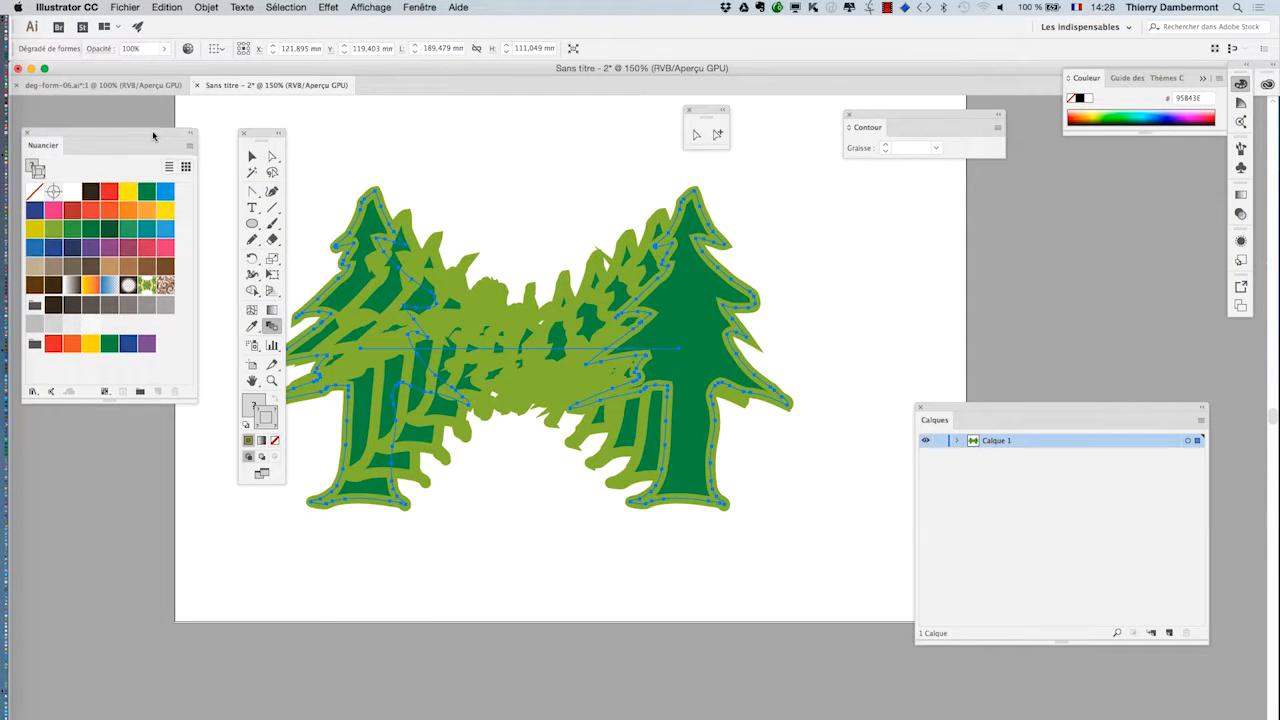
Step: Move the swatches and tool palette clear of the left tree and release the blend between the trees
{"action": "left_click_drag", "start_coordinate": [152, 133], "coordinate": [104, 129]}
{"action": "left_click_drag", "start_coordinate": [261, 141], "coordinate": [206, 140]}
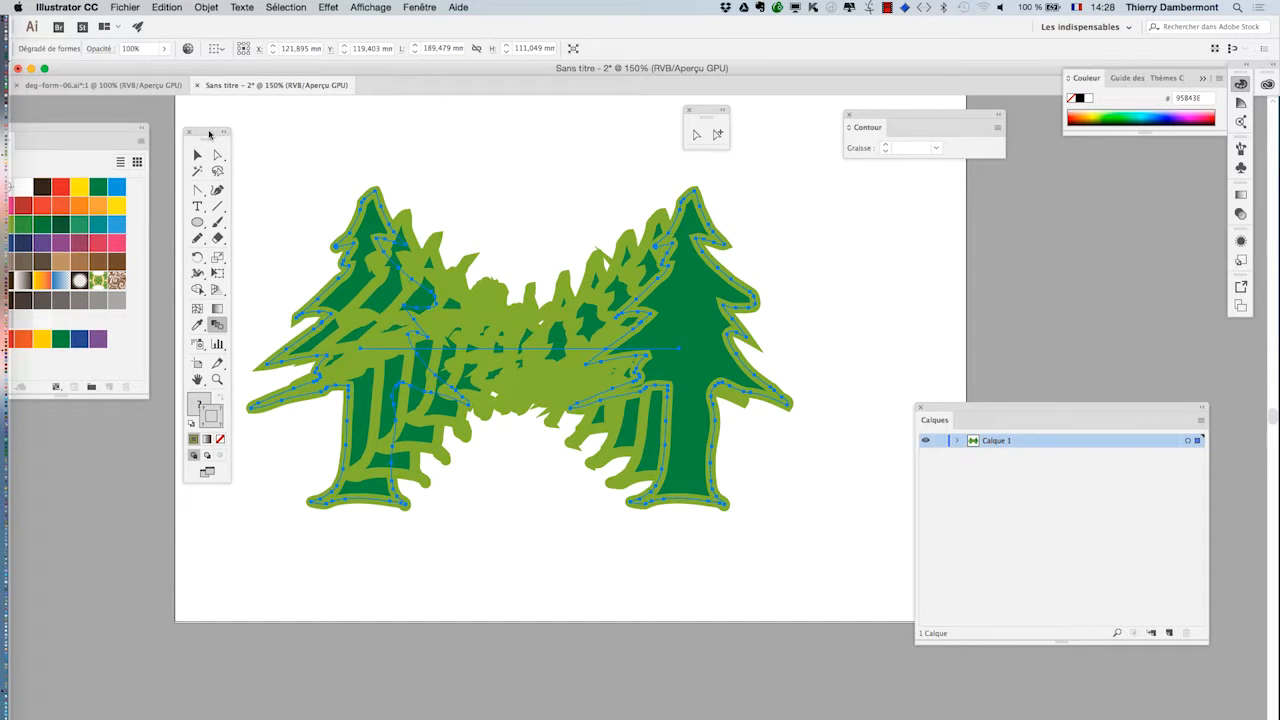
{"action": "left_click_drag", "start_coordinate": [209, 133], "coordinate": [195, 127]}
{"action": "left_click", "coordinate": [206, 8]}
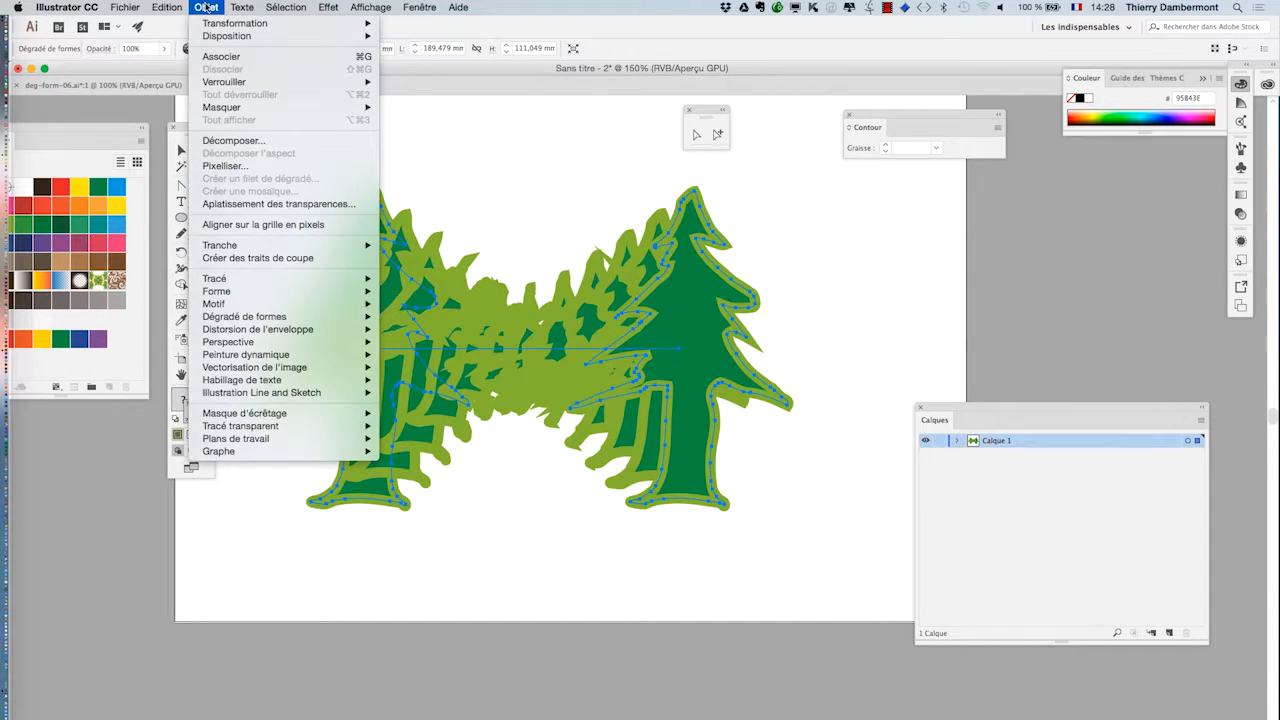
{"action": "mouse_move", "coordinate": [234, 319]}
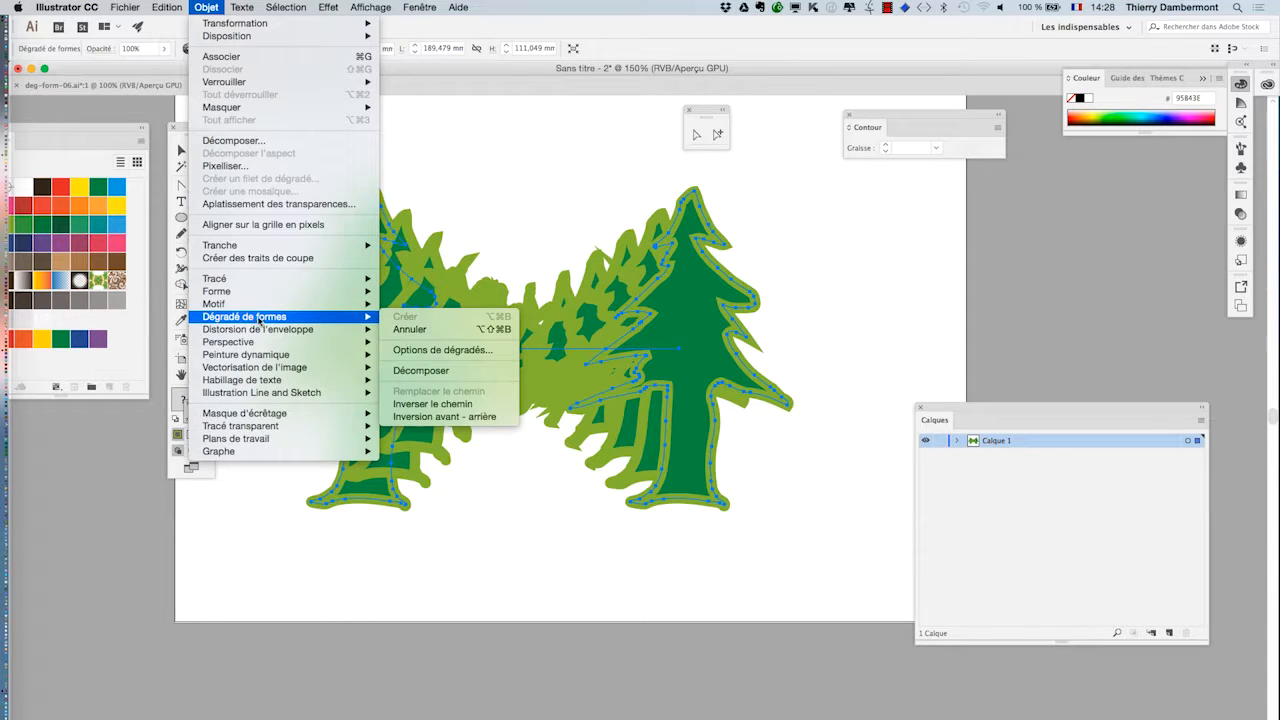
{"action": "left_click", "coordinate": [412, 330]}
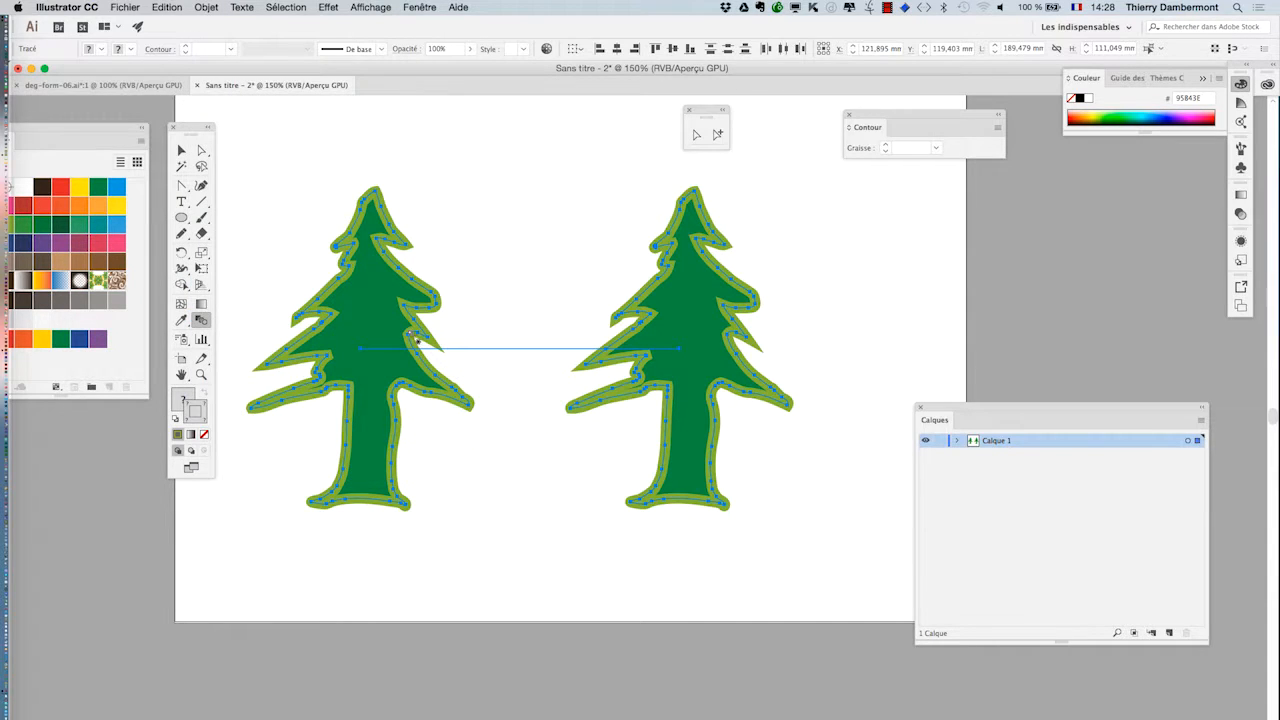
Step: Expand Calque 1 and delete the empty path left over from the released blend
{"action": "left_click", "coordinate": [958, 441]}
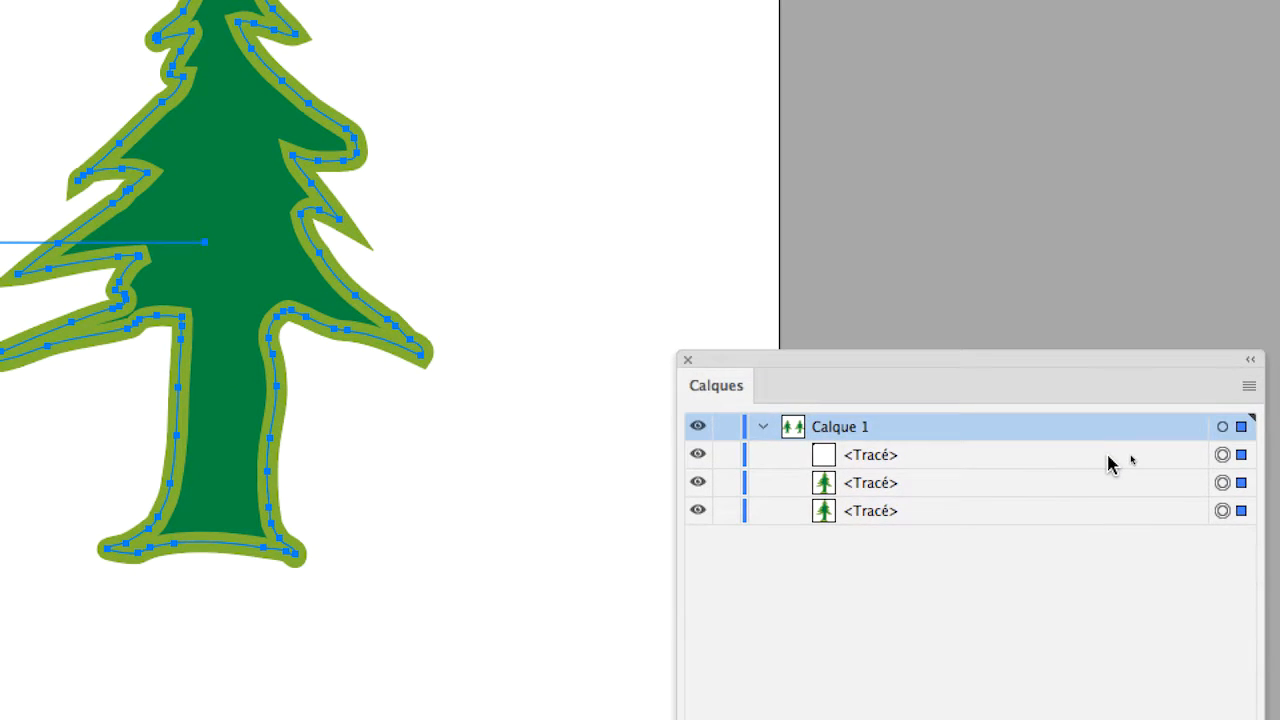
{"action": "left_click_drag", "start_coordinate": [1110, 462], "coordinate": [1131, 636]}
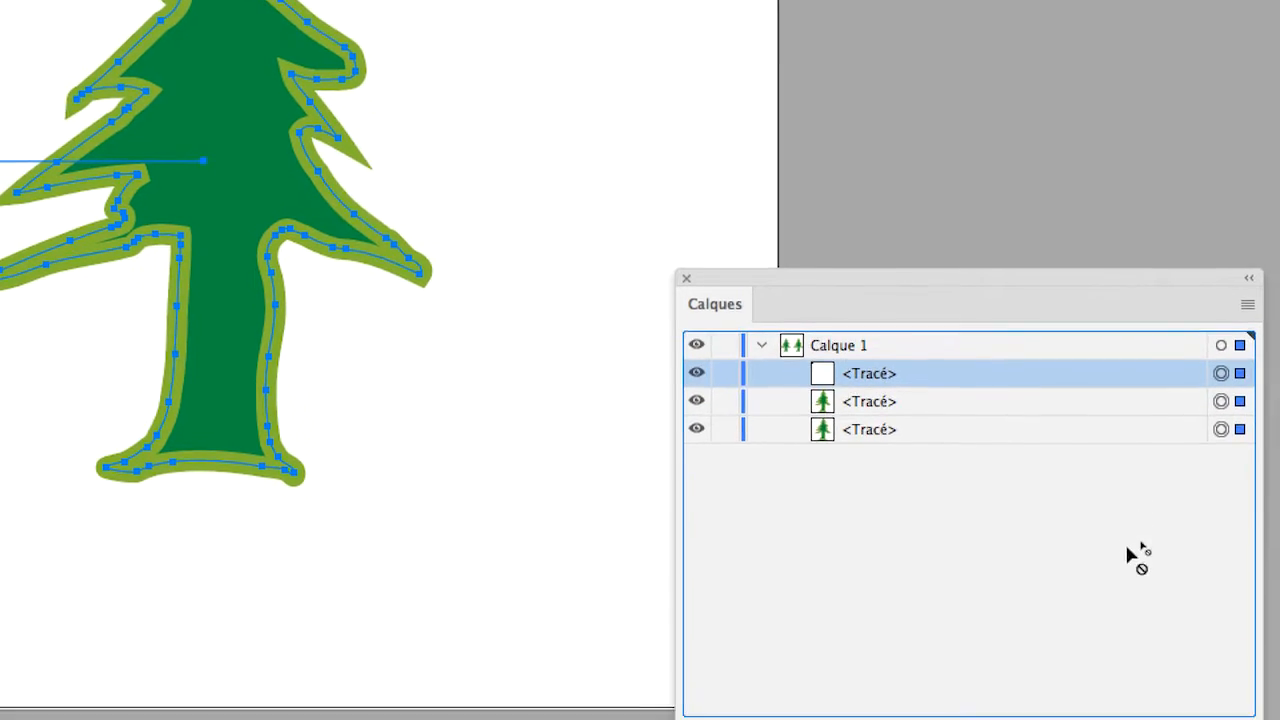
{"action": "mouse_move", "coordinate": [1133, 557]}
{"action": "left_mouse_down"}
{"action": "mouse_move", "coordinate": [1149, 600]}
{"action": "mouse_move", "coordinate": [1143, 580]}
{"action": "left_mouse_up"}
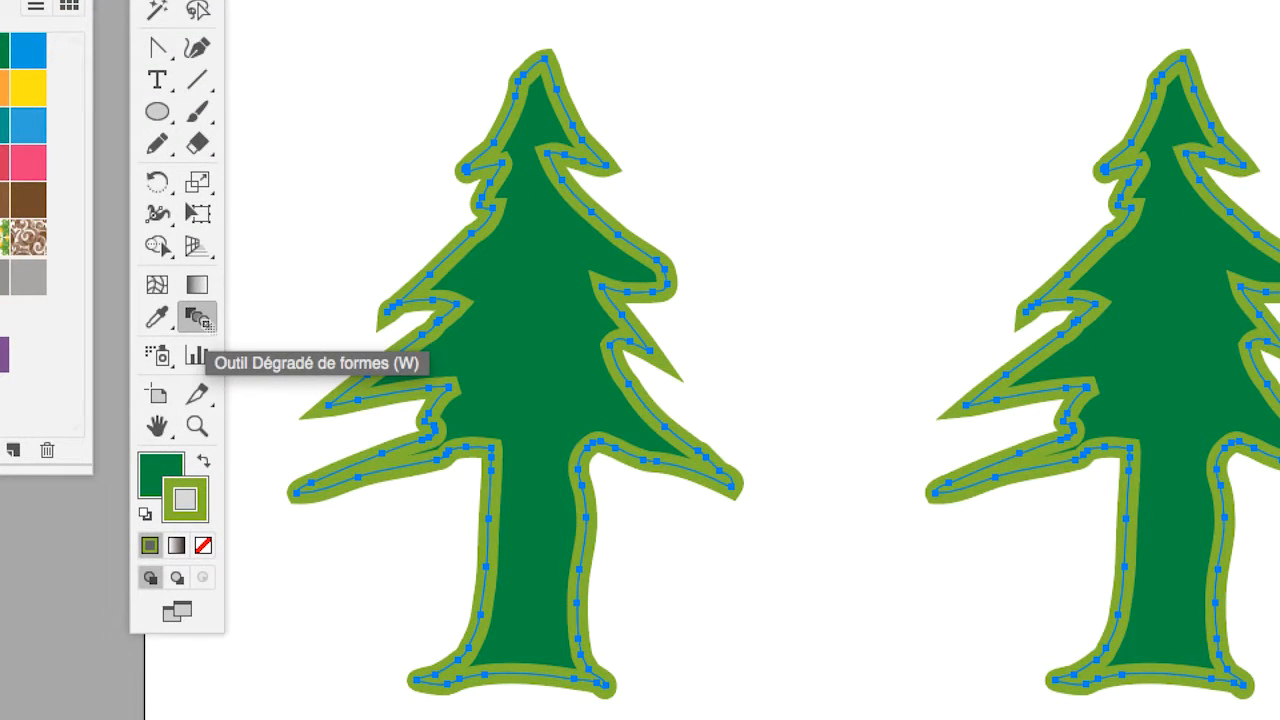
Step: Blend the two trees from the left tree's top anchor point to the matching top anchor point on the right tree
{"action": "left_click", "coordinate": [197, 318]}
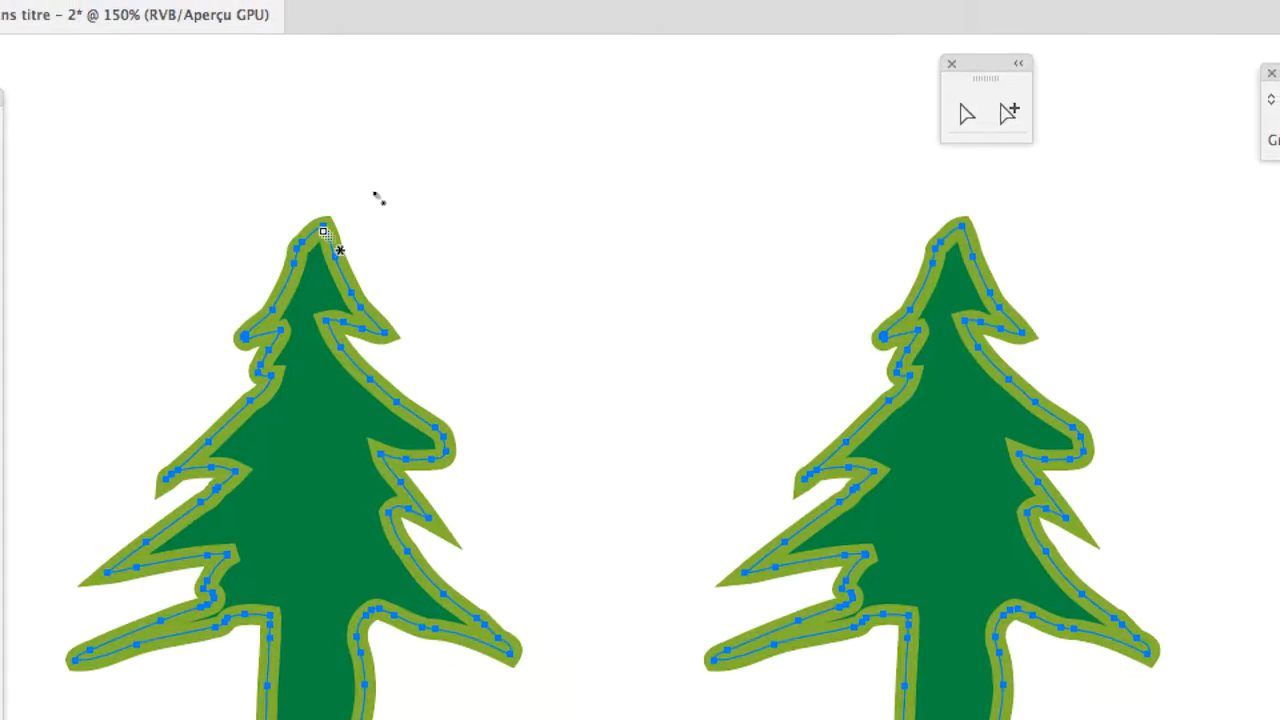
{"action": "left_click", "coordinate": [323, 231]}
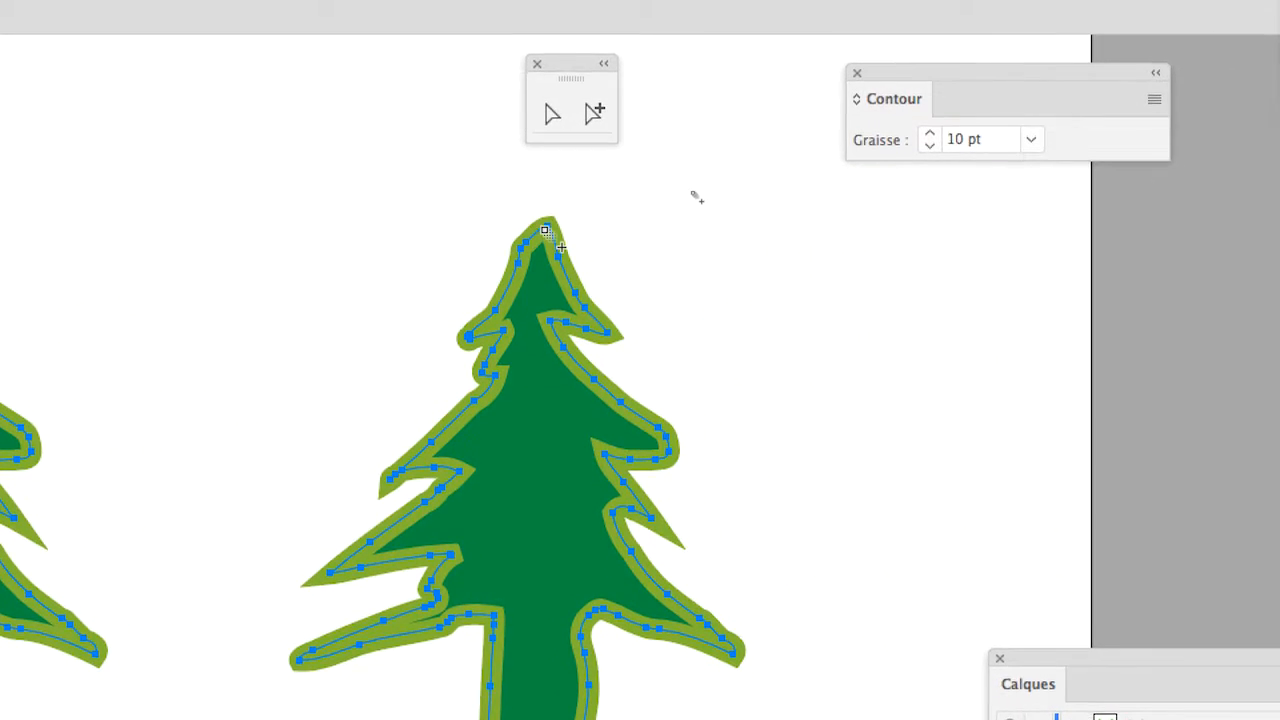
{"action": "left_click", "coordinate": [541, 234]}
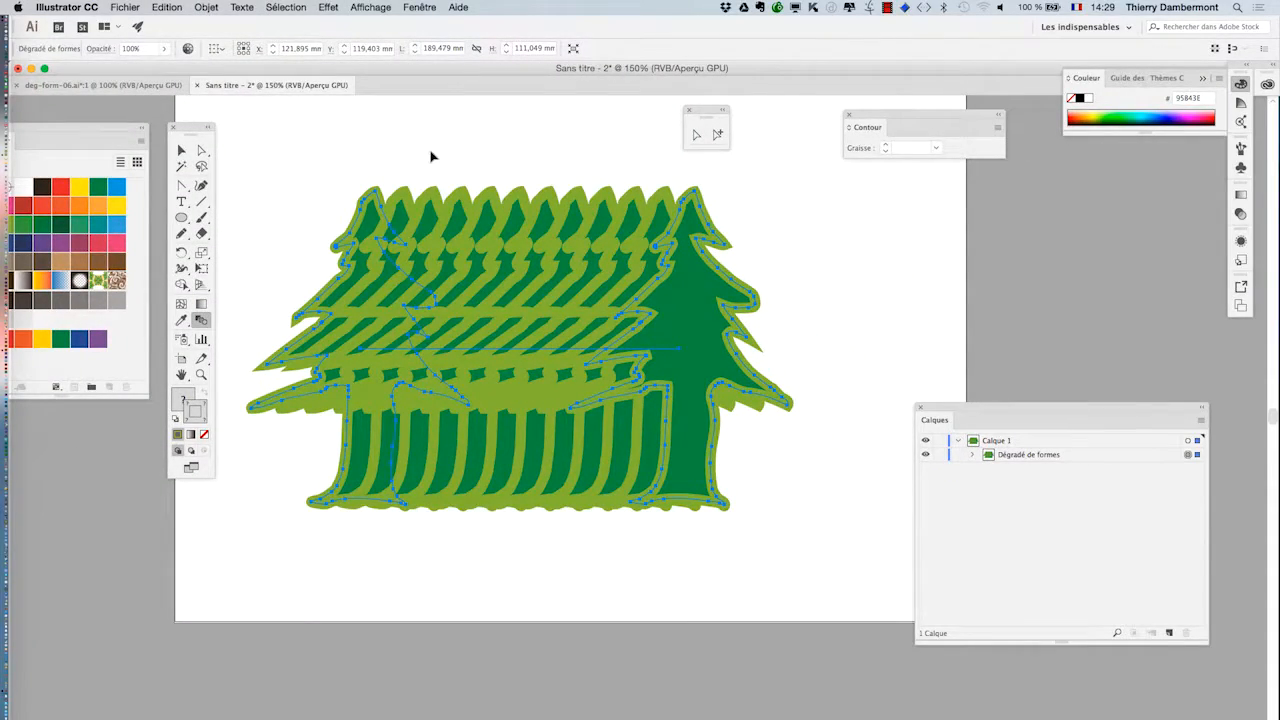
Step: Expand the blend's contents in the layer list and move the right tree's path beneath the left tree's path
{"action": "left_click", "coordinate": [971, 456]}
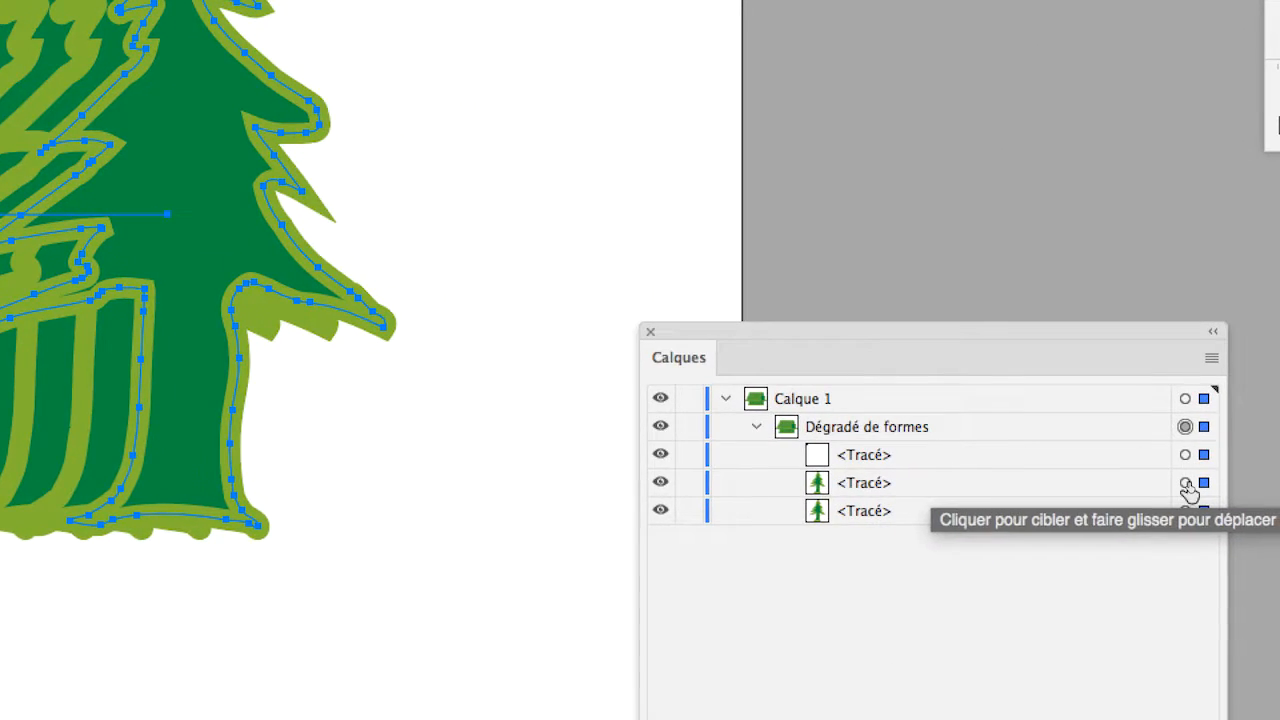
{"action": "left_click", "coordinate": [1188, 483]}
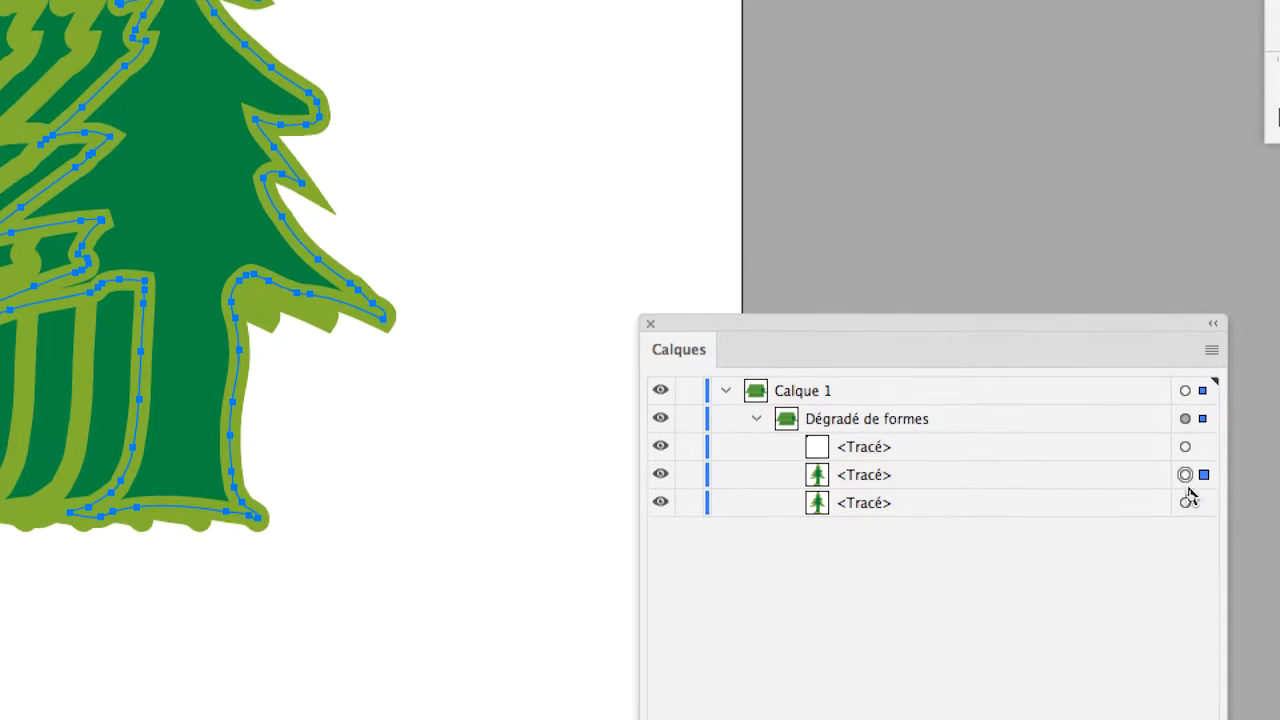
{"action": "left_click", "coordinate": [1186, 510]}
{"action": "left_click", "coordinate": [1186, 479]}
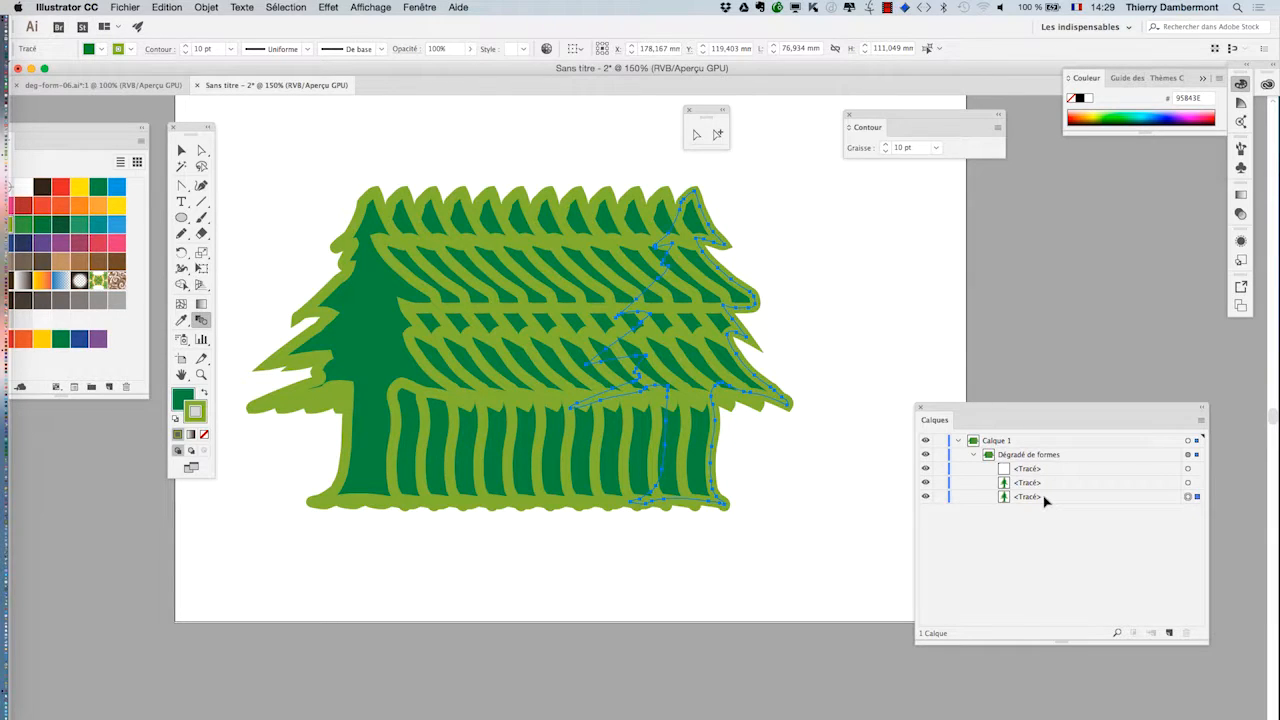
Step: Bring the layer list nearer the artwork and restack the right tree's path above the left tree's and back beneath it
{"action": "left_click_drag", "start_coordinate": [951, 409], "coordinate": [869, 286]}
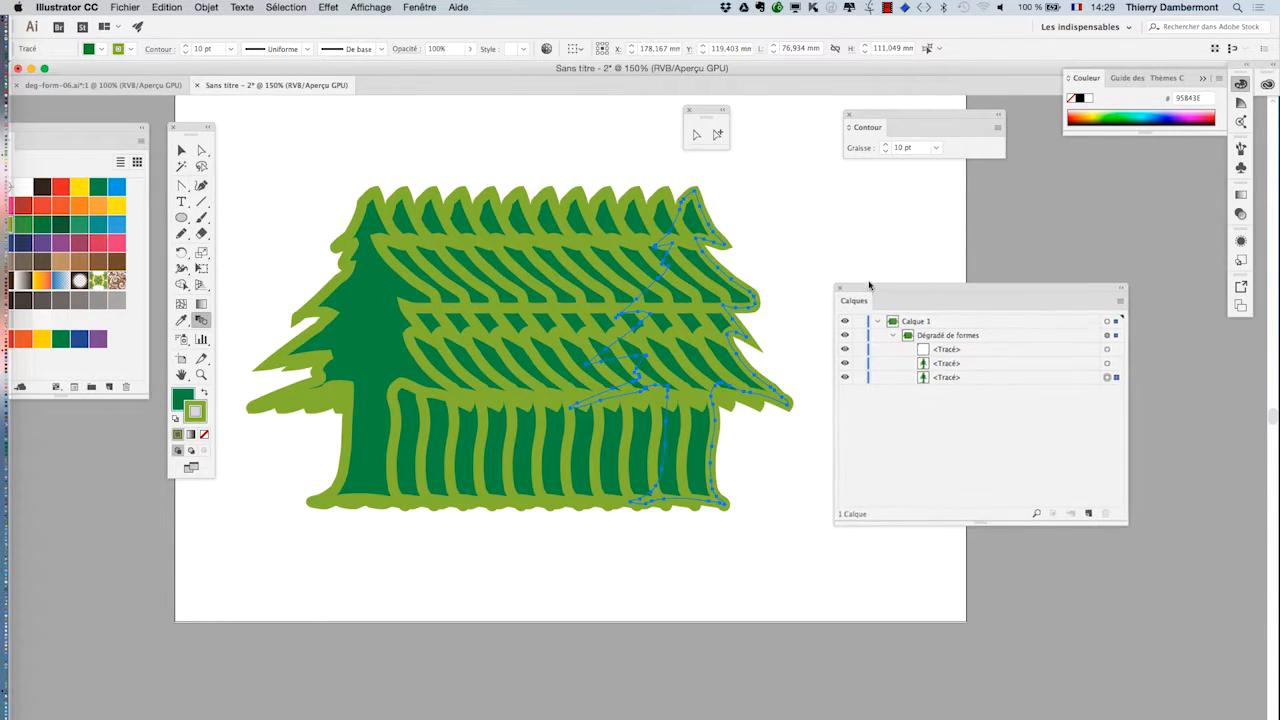
{"action": "left_click_drag", "start_coordinate": [957, 373], "coordinate": [970, 356]}
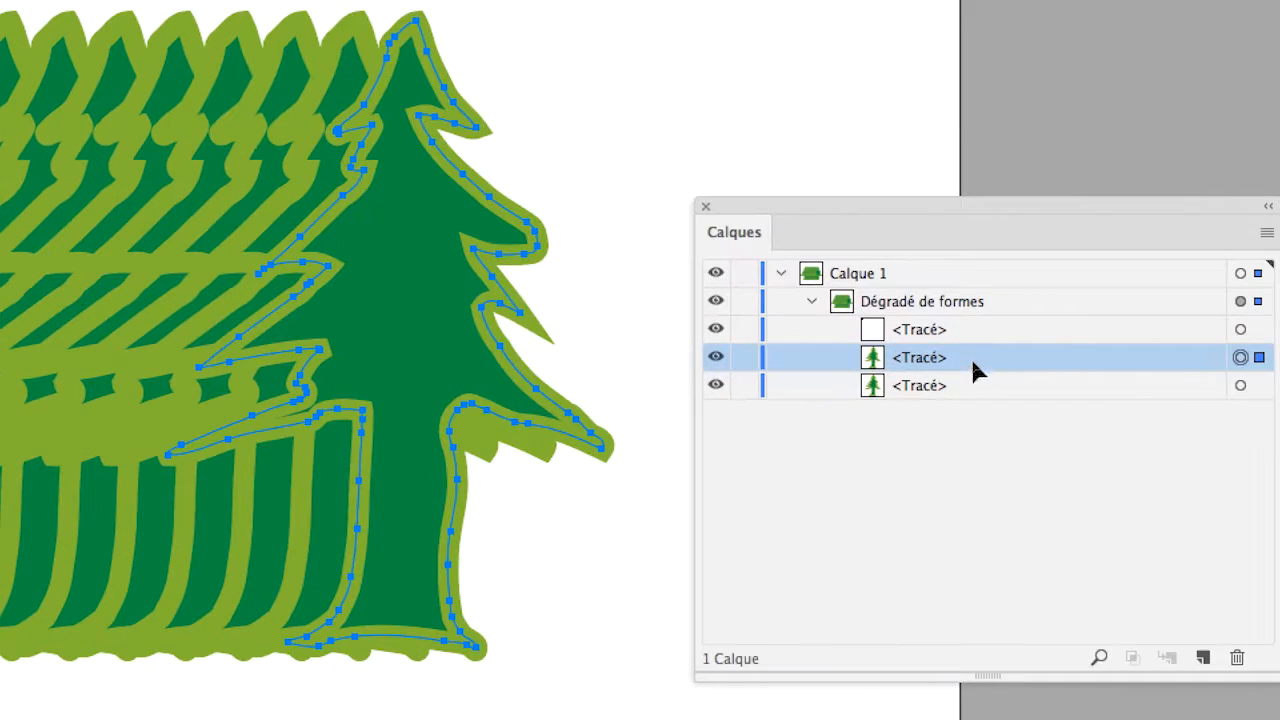
{"action": "mouse_move", "coordinate": [973, 363]}
{"action": "left_mouse_down"}
{"action": "mouse_move", "coordinate": [970, 405]}
{"action": "mouse_move", "coordinate": [962, 346]}
{"action": "mouse_move", "coordinate": [970, 385]}
{"action": "left_mouse_up"}
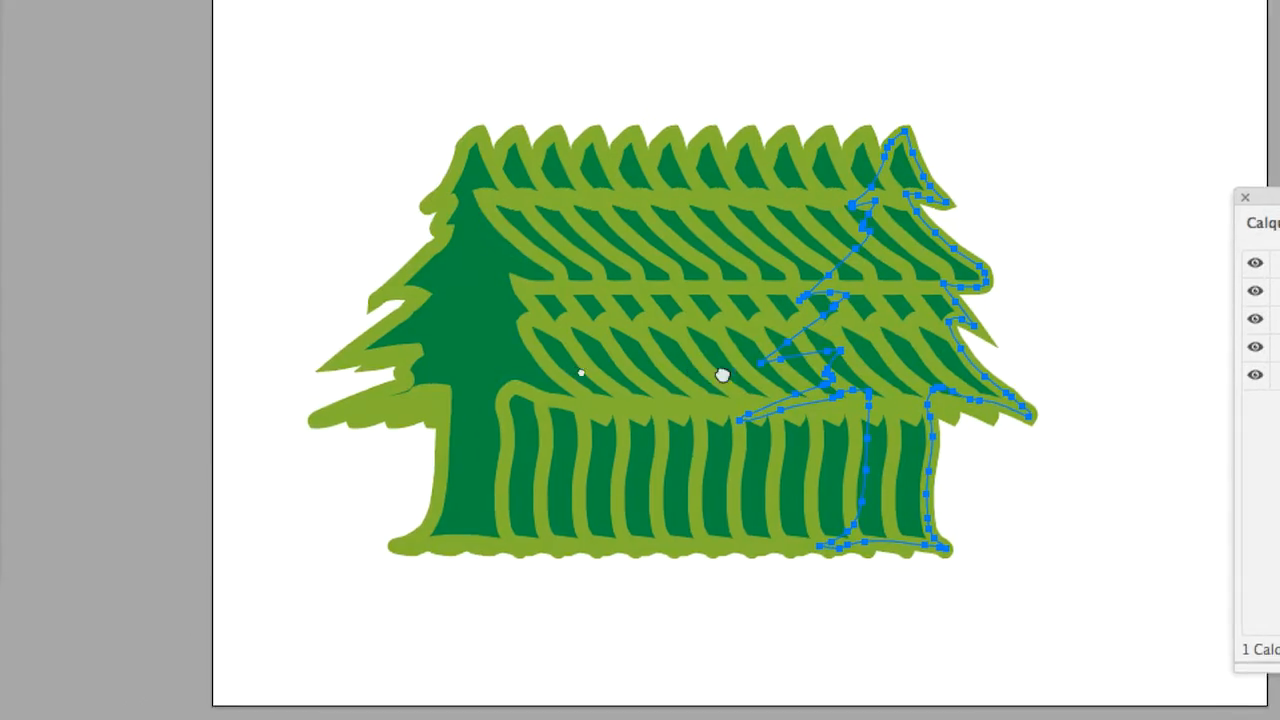
{"action": "left_click_drag", "start_coordinate": [723, 375], "coordinate": [826, 334]}
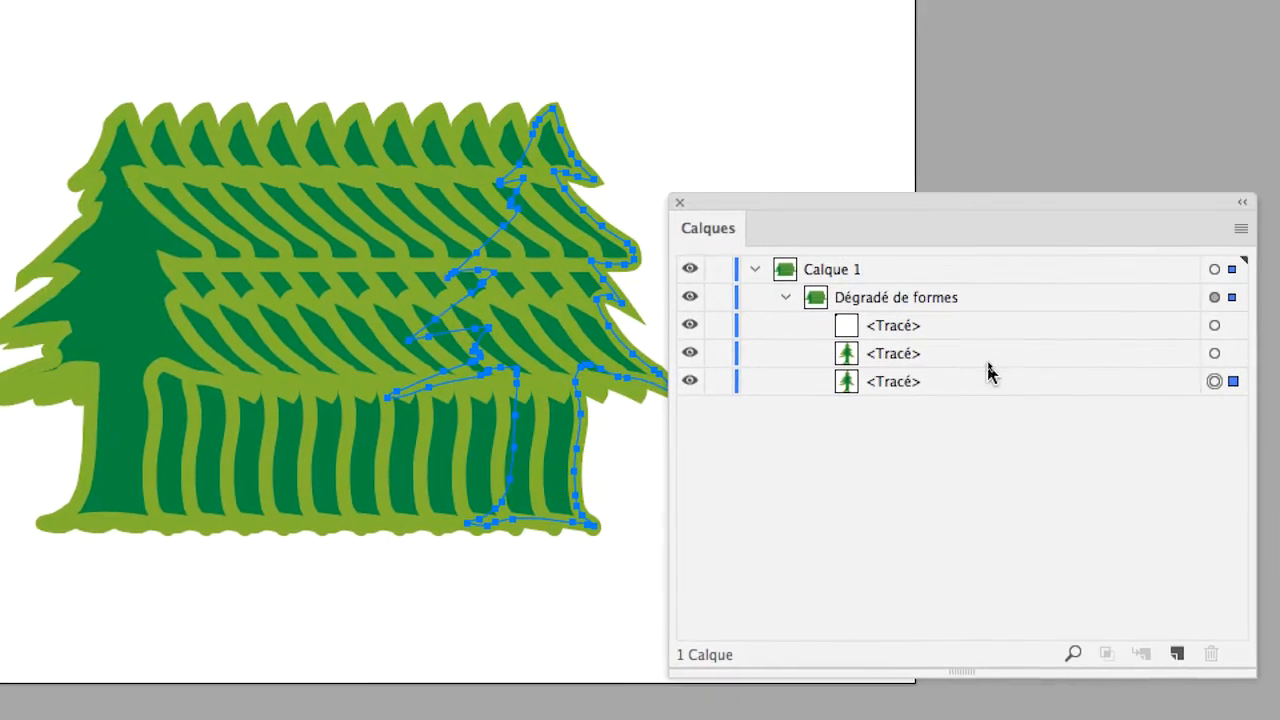
{"action": "left_click_drag", "start_coordinate": [988, 366], "coordinate": [969, 403]}
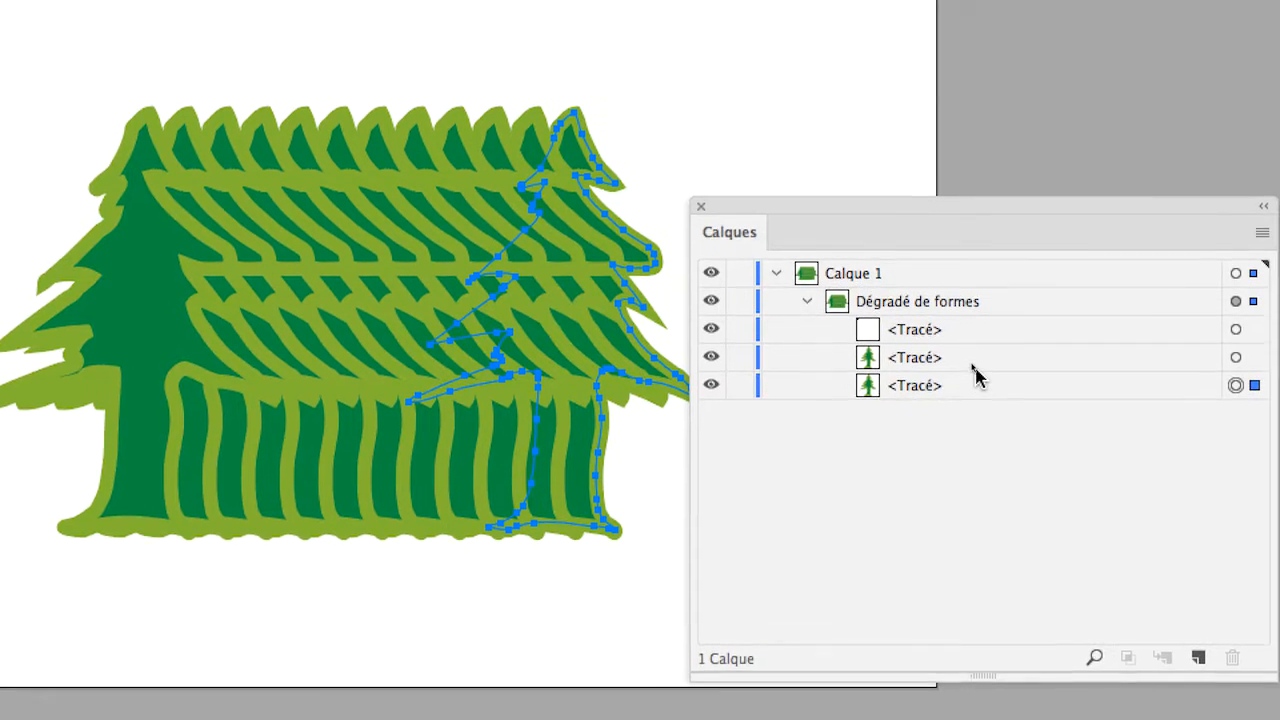
Step: Highlight the left tree's path in the blend's layer list and move the list clear of the artwork
{"action": "left_click", "coordinate": [970, 348], "text": "shift"}
{"action": "left_click", "coordinate": [970, 365]}
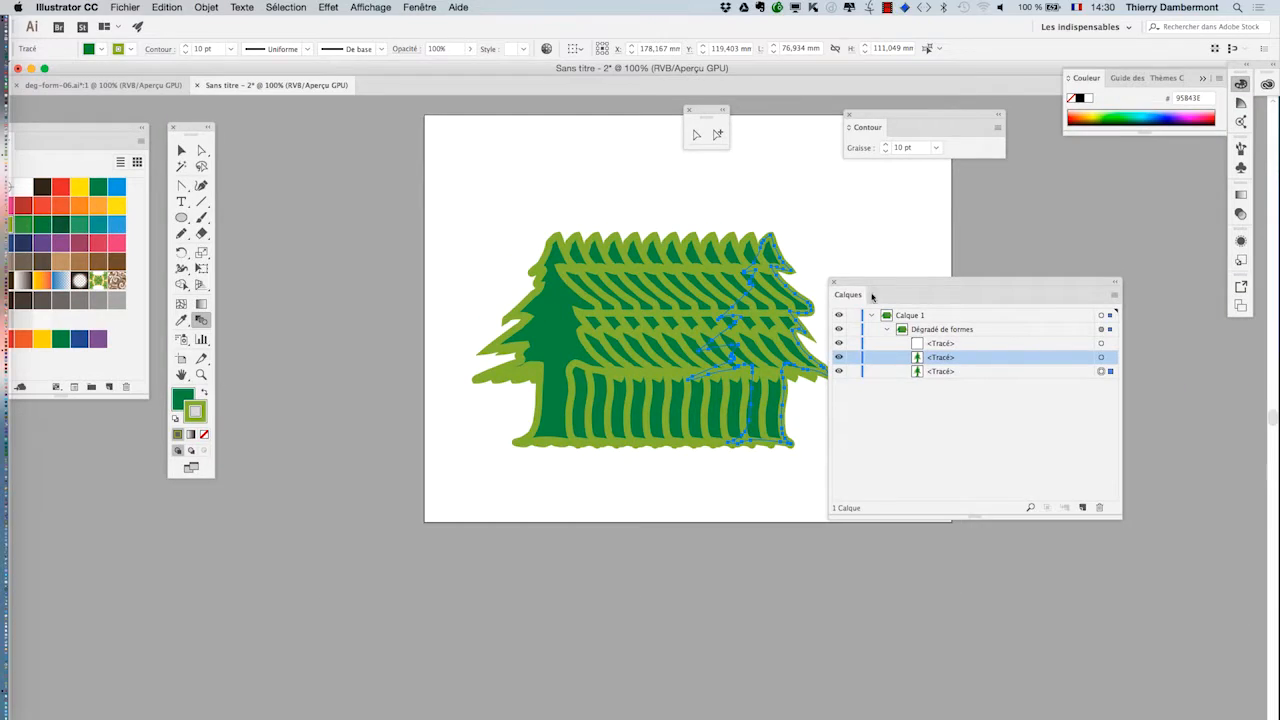
{"action": "left_click_drag", "start_coordinate": [872, 285], "coordinate": [930, 295]}
{"action": "left_click_drag", "start_coordinate": [688, 336], "coordinate": [560, 336]}
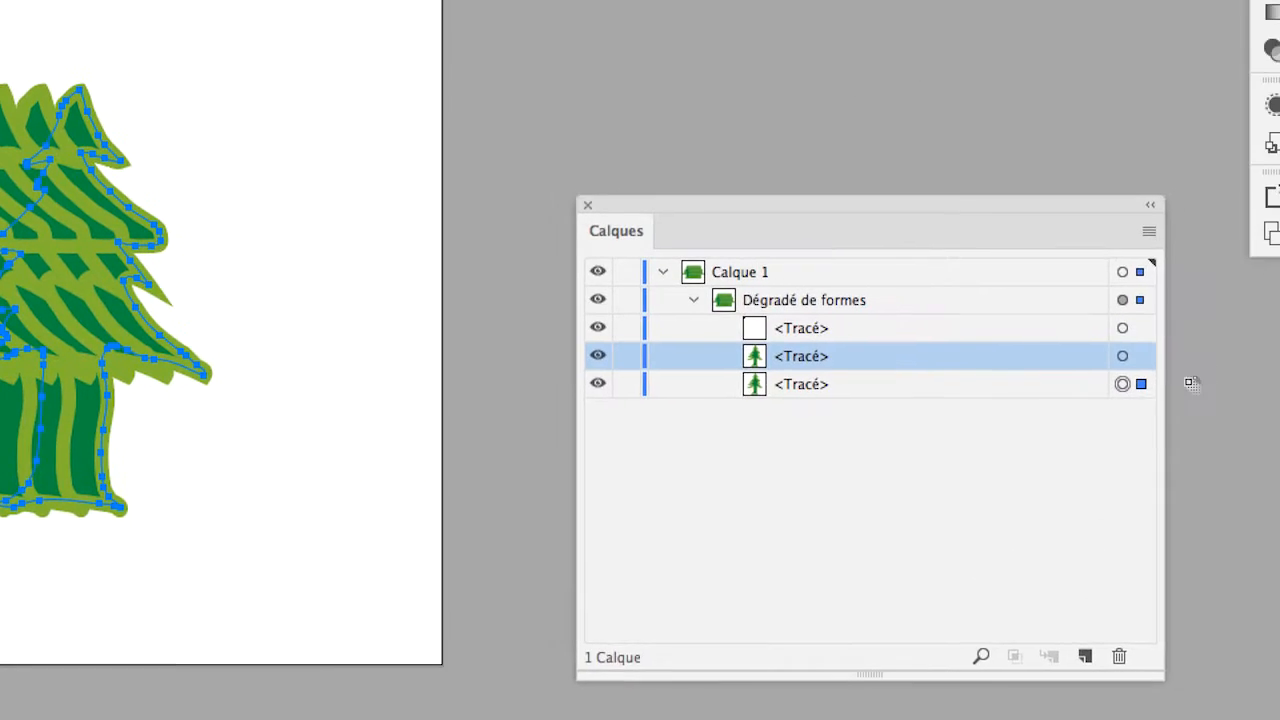
Step: Target the right tree in the blend, scale it down to about 24 × 34 mm, and move it toward the artboard's upper right
{"action": "left_click", "coordinate": [1164, 367]}
{"action": "left_click", "coordinate": [1164, 400]}
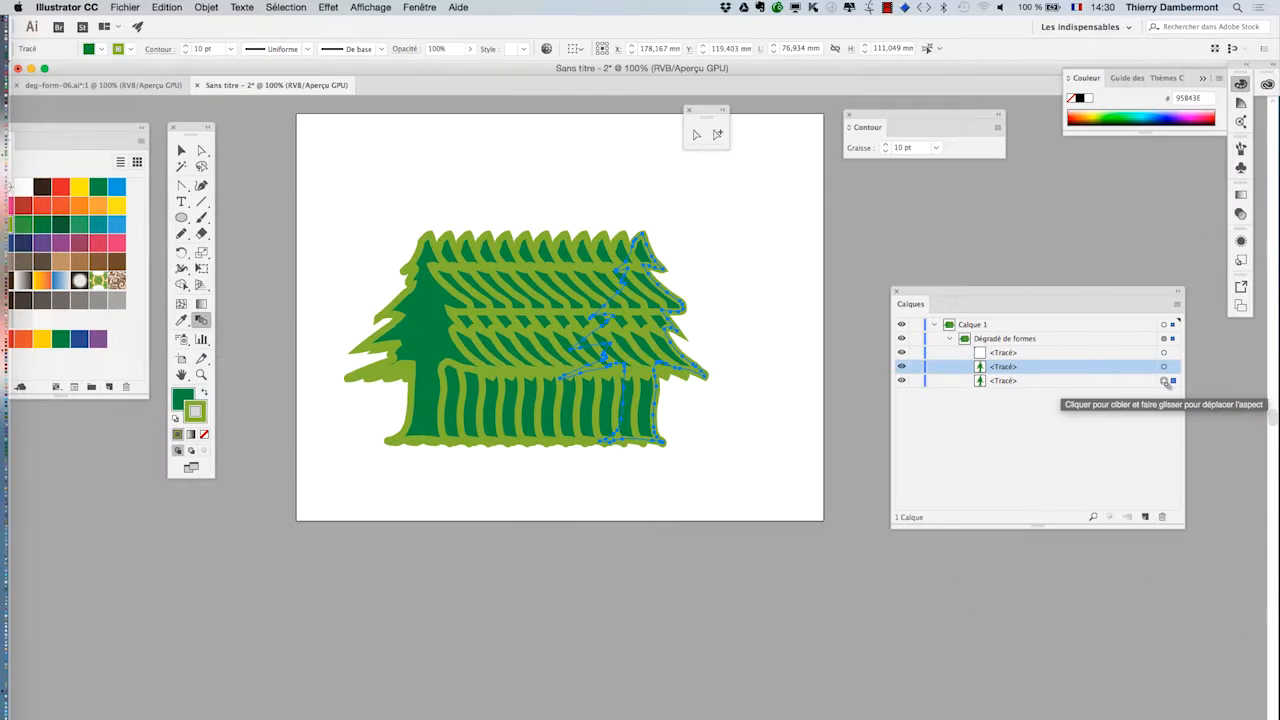
{"action": "left_click", "coordinate": [201, 268]}
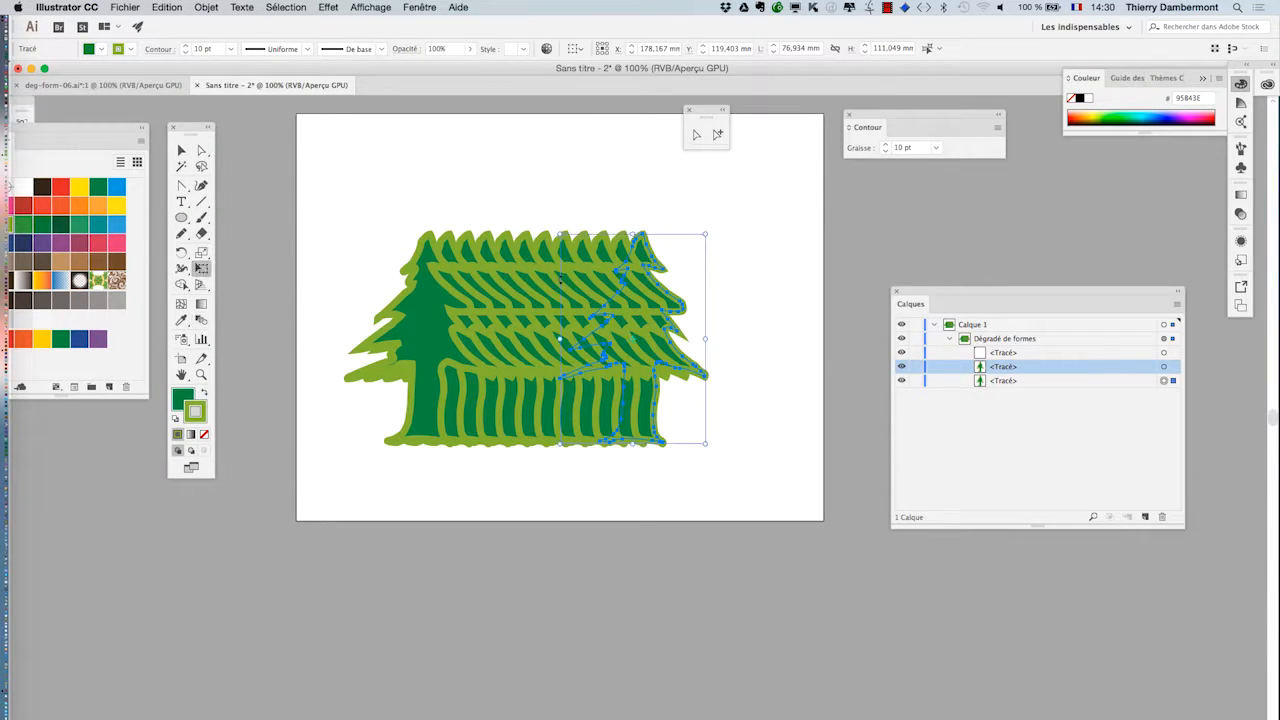
{"action": "left_click_drag", "start_coordinate": [701, 233], "coordinate": [740, 277]}
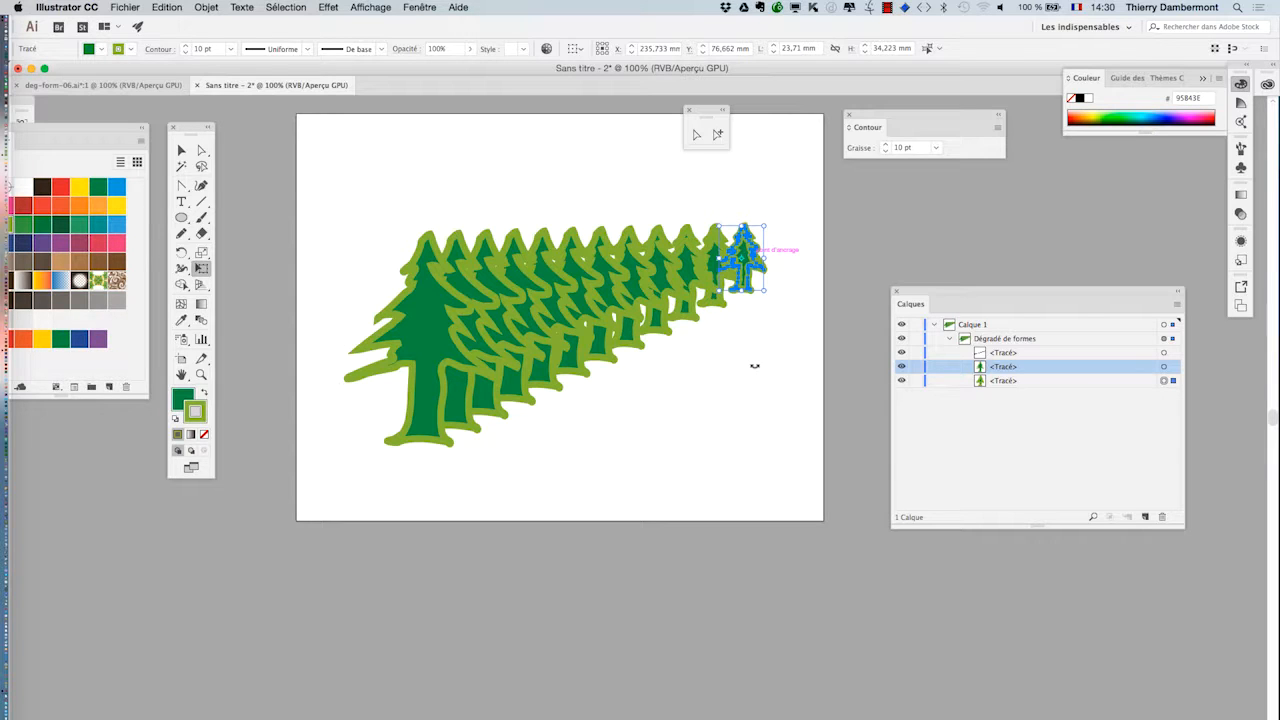
{"action": "key", "text": "p"}
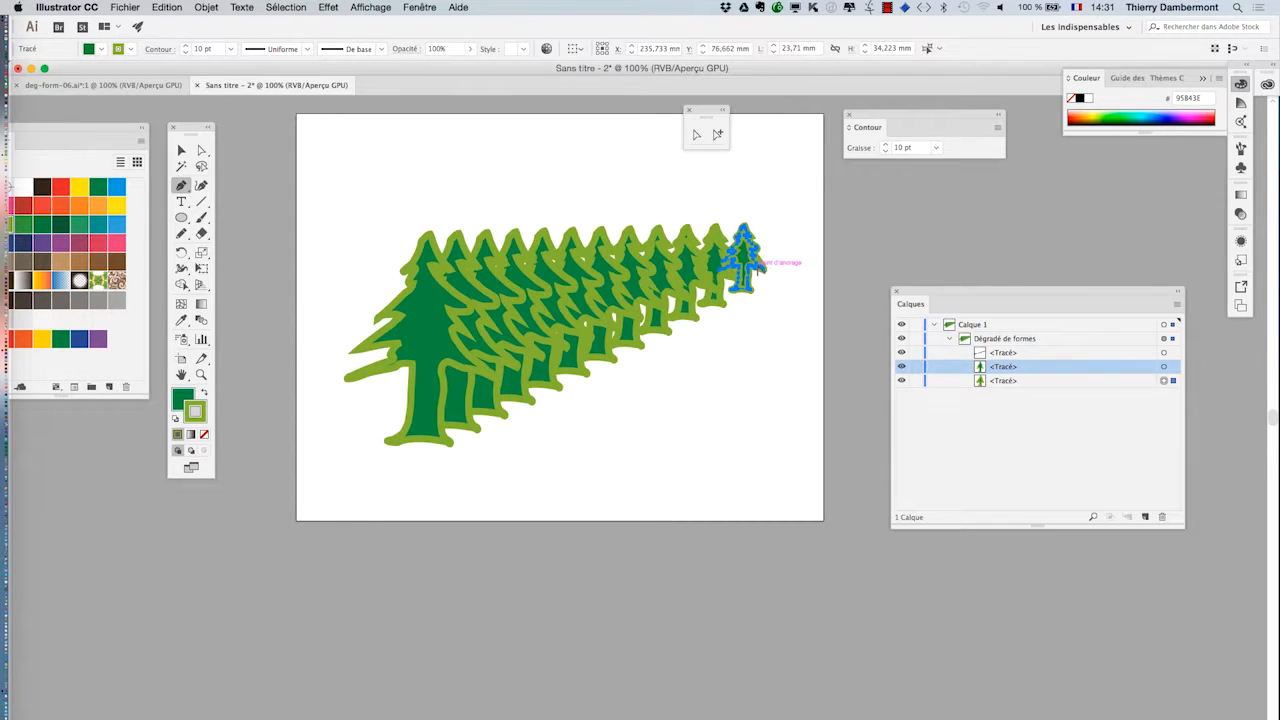
Step: Reduce the small right tree's stroke weight to 2 pt
{"action": "scroll", "coordinate": [757, 264], "scroll_direction": "up", "scroll_amount": 1}
{"action": "left_click_drag", "start_coordinate": [574, 326], "coordinate": [627, 337]}
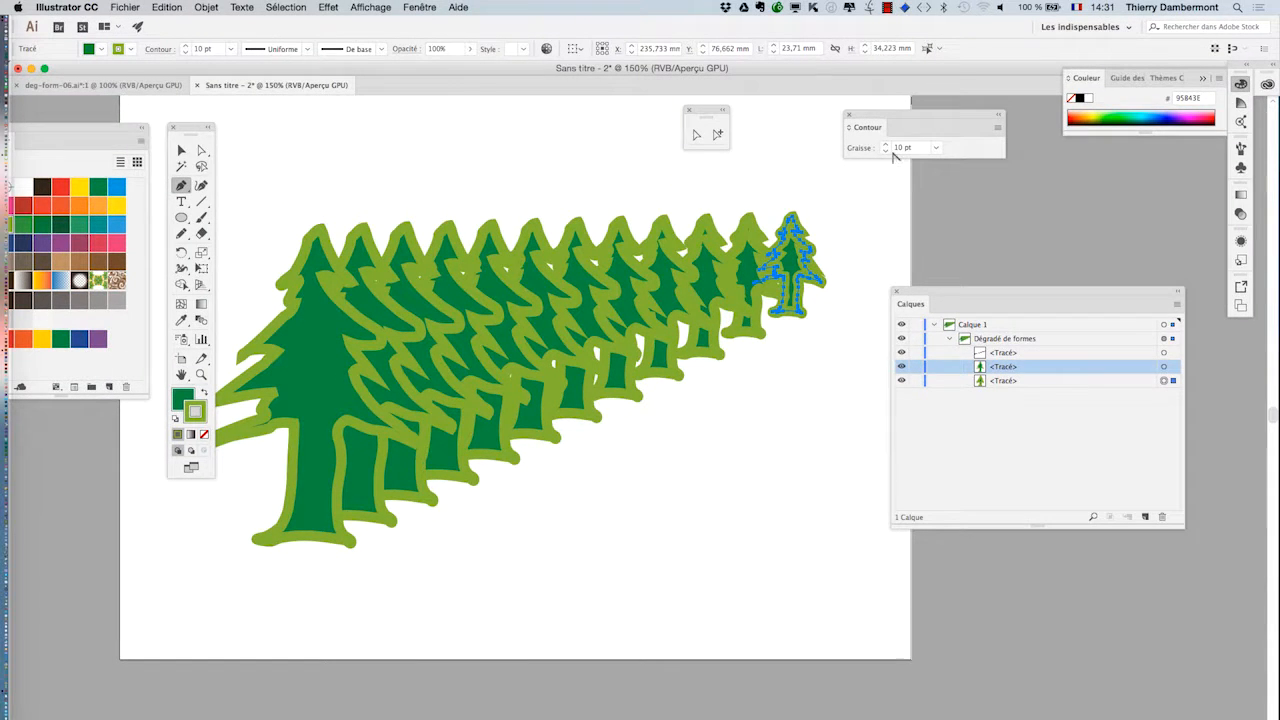
{"action": "left_click", "coordinate": [886, 151]}
{"action": "left_click", "coordinate": [886, 151]}
{"action": "left_click", "coordinate": [886, 151]}
{"action": "left_click", "coordinate": [886, 151]}
{"action": "left_click", "coordinate": [886, 151]}
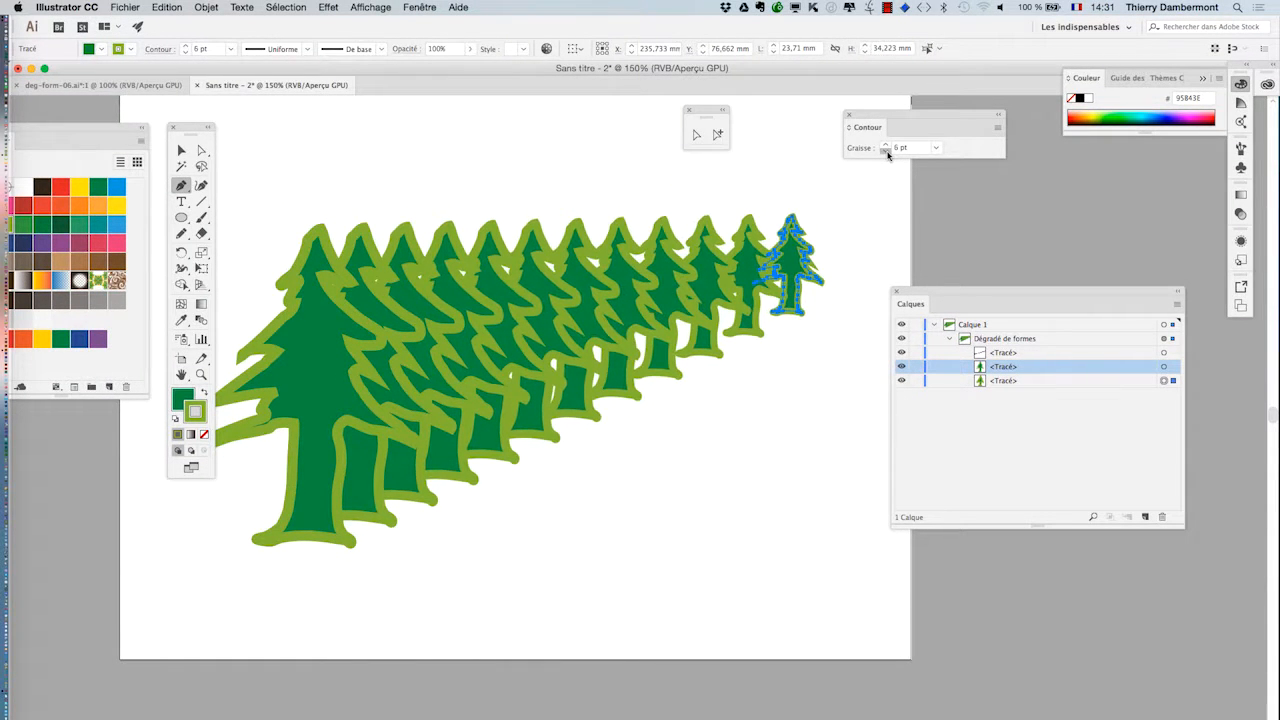
{"action": "left_click", "coordinate": [886, 151]}
{"action": "left_click", "coordinate": [886, 151]}
{"action": "left_click", "coordinate": [886, 151]}
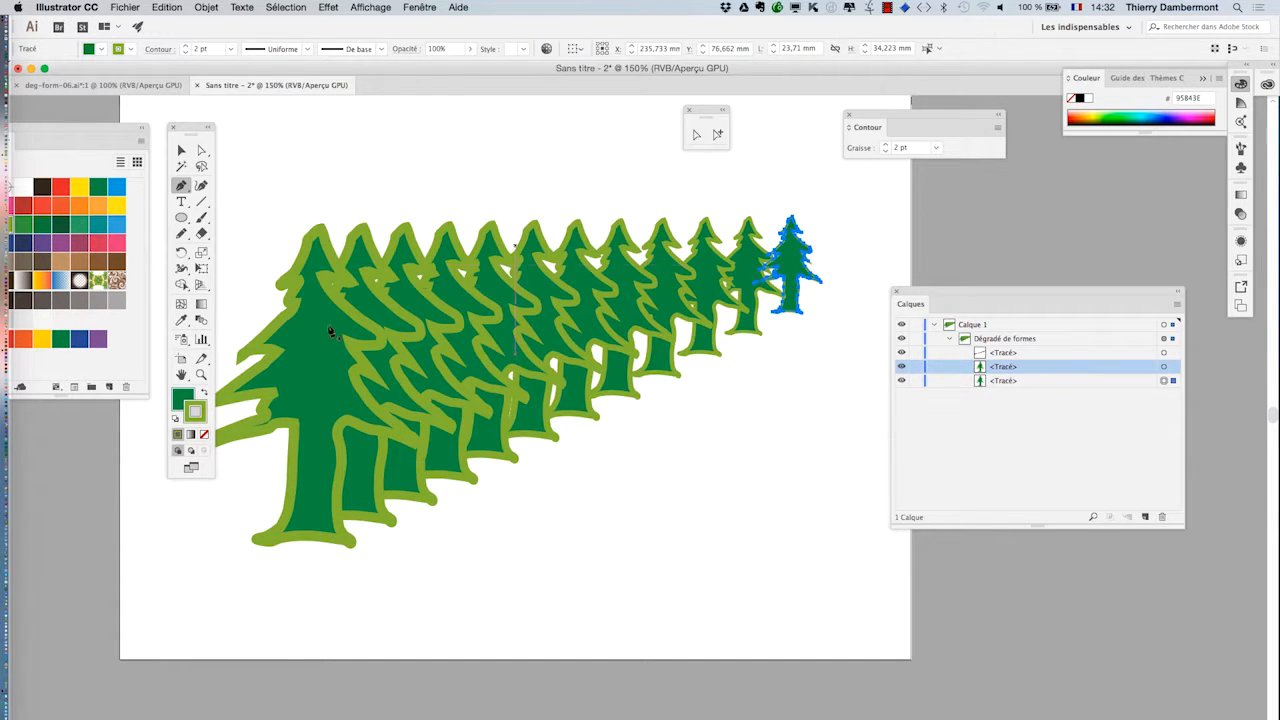
Step: Bring the tools and swatches nearer the artwork and fill the small tree with the light green C=50 M=0 J=100 N=0 swatch
{"action": "left_click_drag", "start_coordinate": [190, 131], "coordinate": [850, 181]}
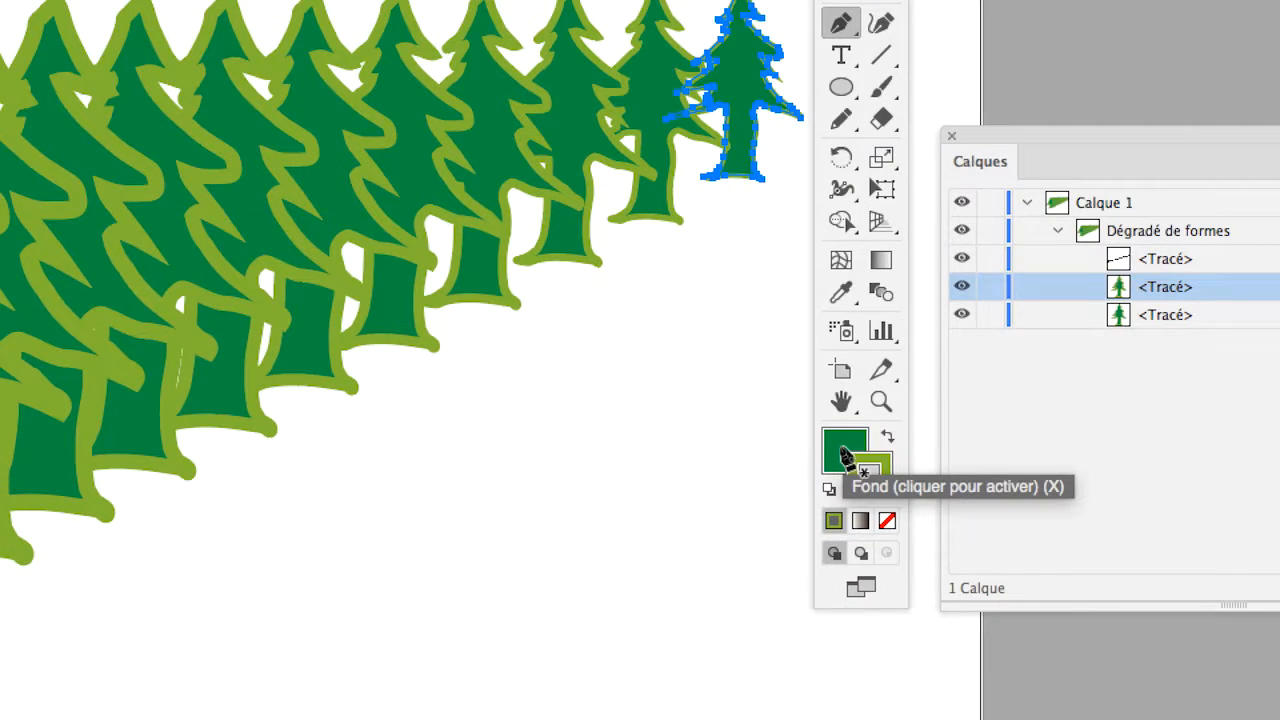
{"action": "left_click", "coordinate": [843, 452]}
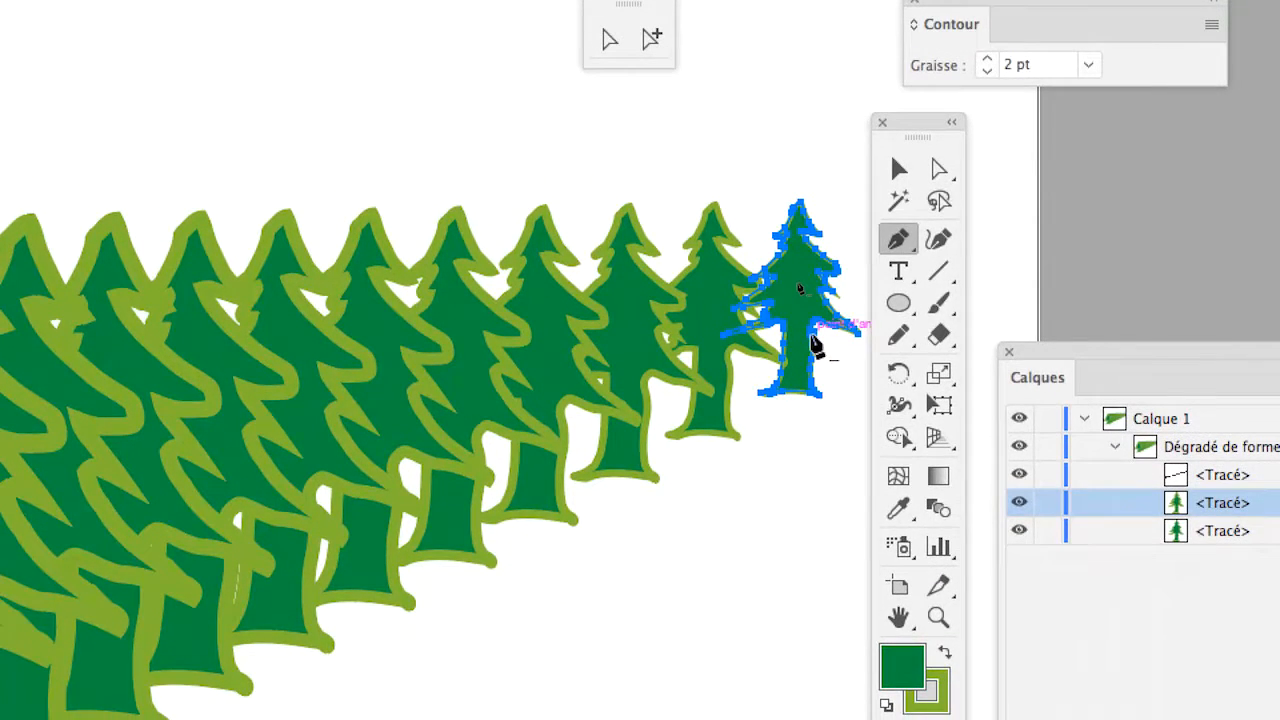
{"action": "scroll", "coordinate": [790, 285], "scroll_direction": "right", "scroll_amount": 3}
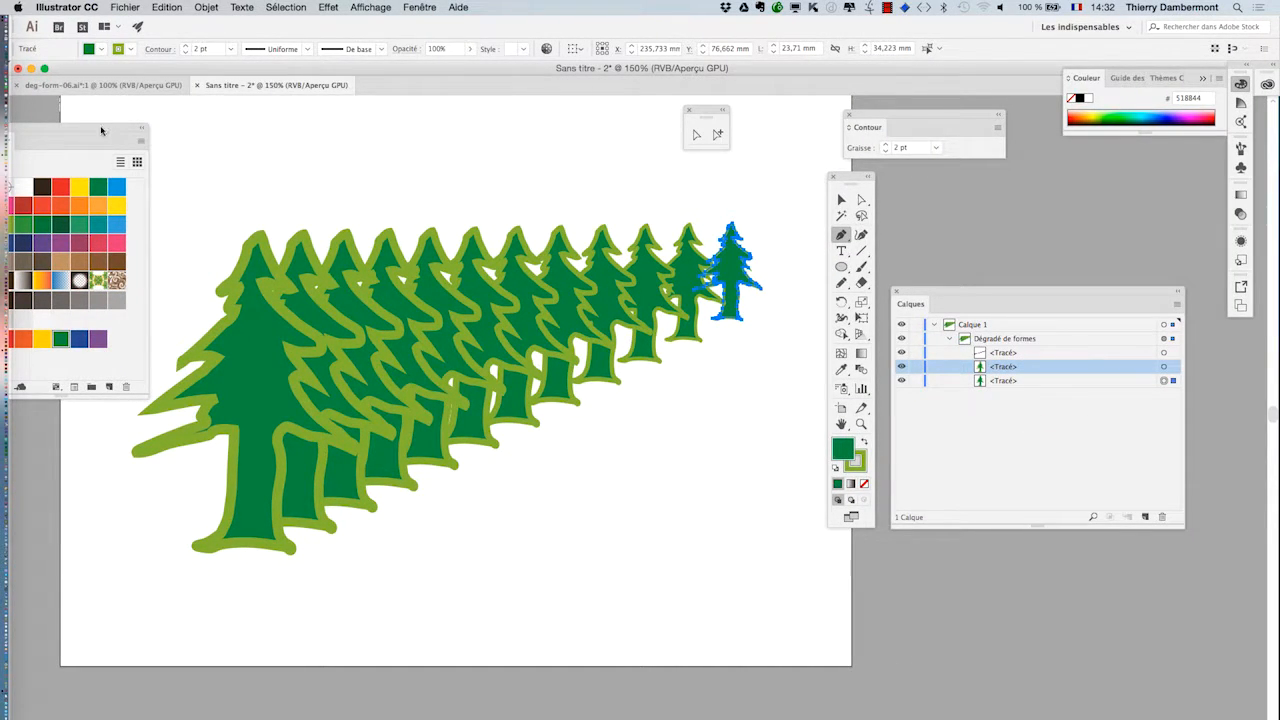
{"action": "left_click_drag", "start_coordinate": [102, 128], "coordinate": [323, 118]}
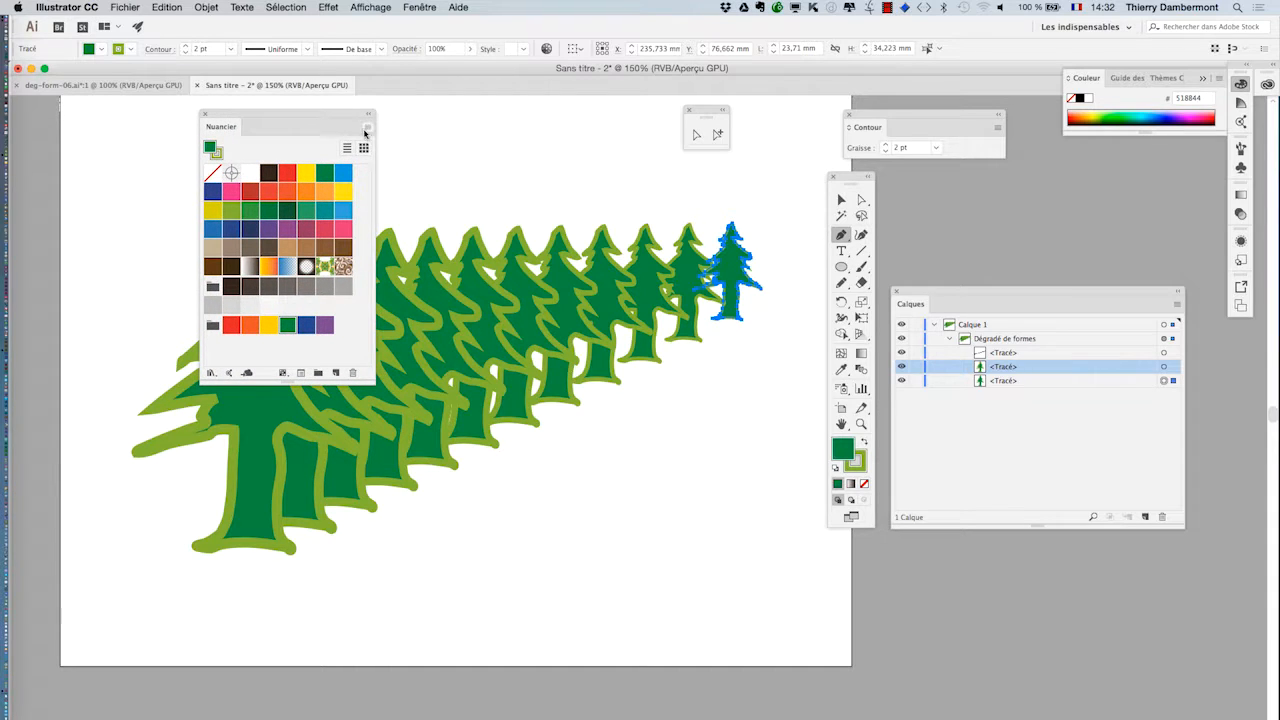
{"action": "left_click", "coordinate": [366, 128]}
{"action": "left_click", "coordinate": [364, 129]}
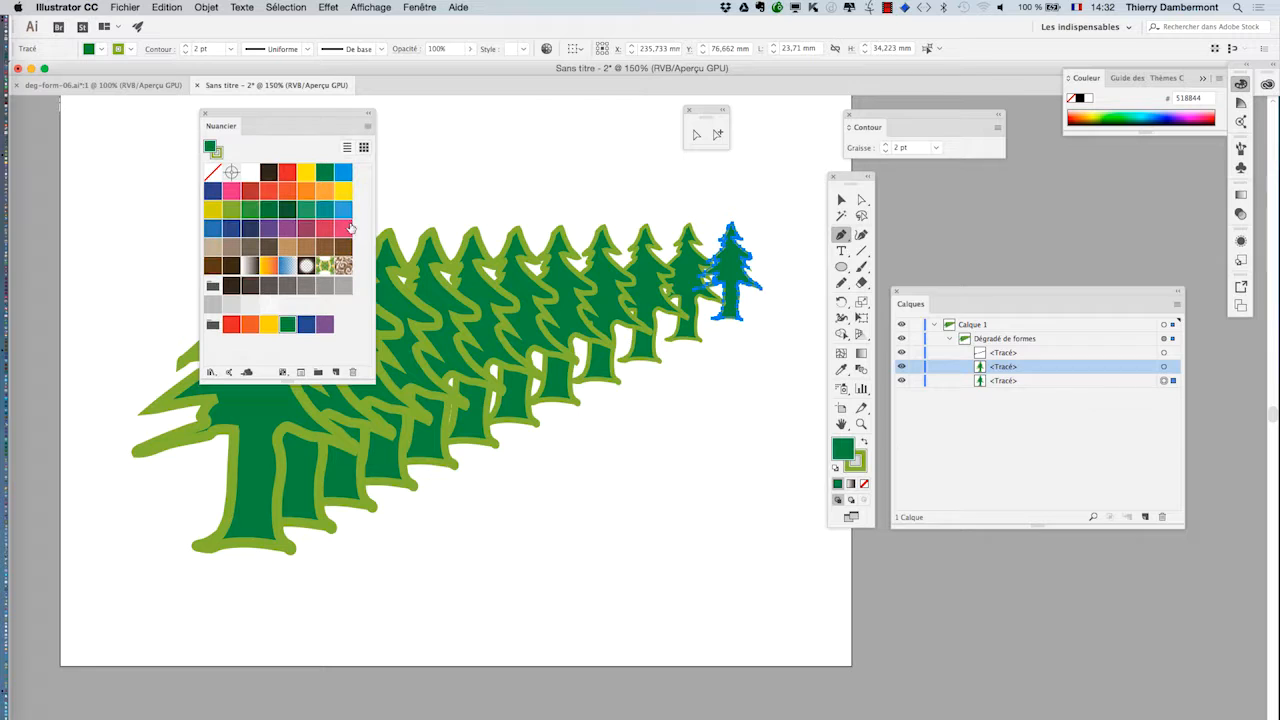
{"action": "left_click", "coordinate": [233, 212]}
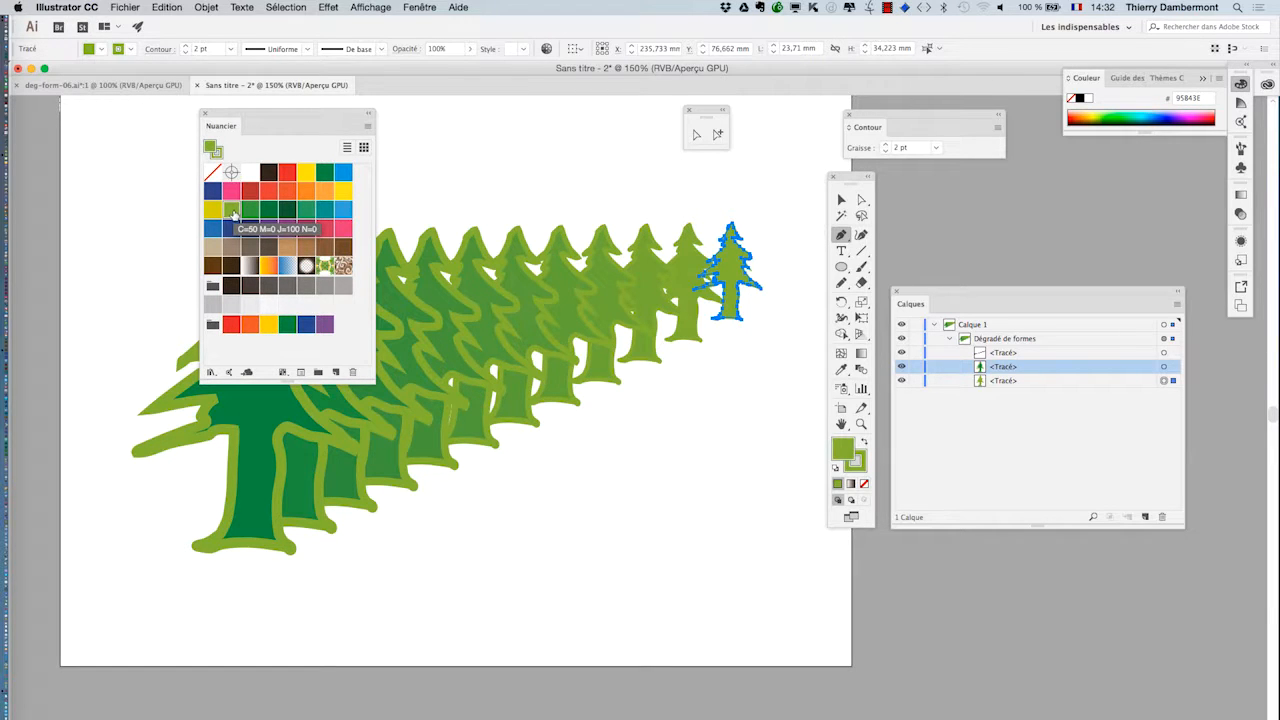
Step: Create a new R=51 V=43 B=62 swatch for the small tree's fill and add it to the library
{"action": "left_click", "coordinate": [366, 126]}
{"action": "left_click", "coordinate": [410, 126]}
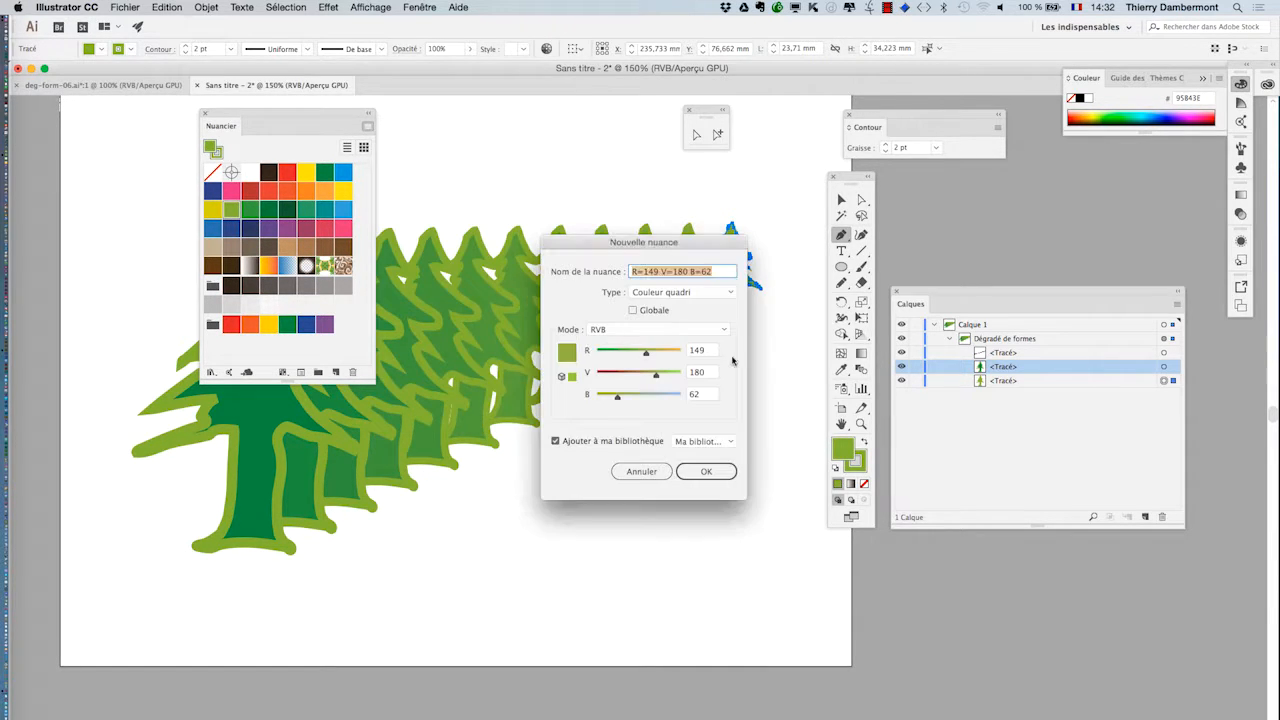
{"action": "left_click", "coordinate": [614, 352]}
{"action": "left_click", "coordinate": [611, 373]}
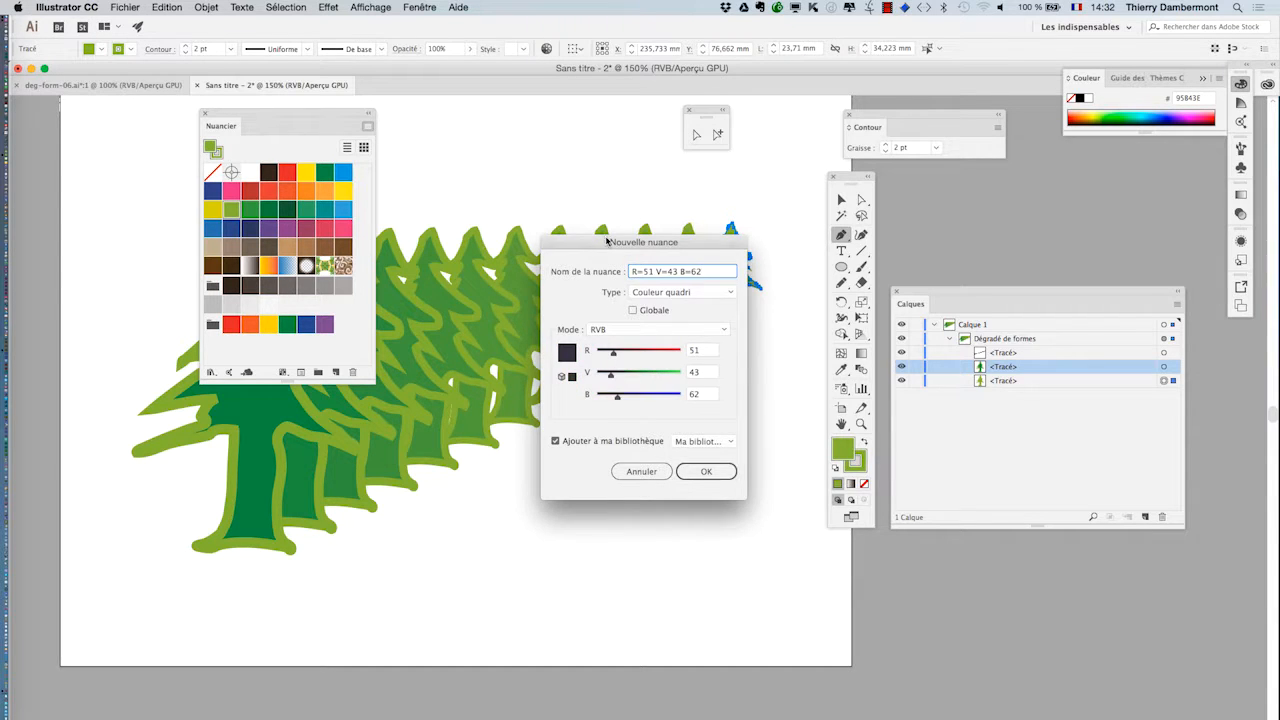
{"action": "left_click_drag", "start_coordinate": [607, 241], "coordinate": [741, 373]}
{"action": "left_click", "coordinate": [816, 605]}
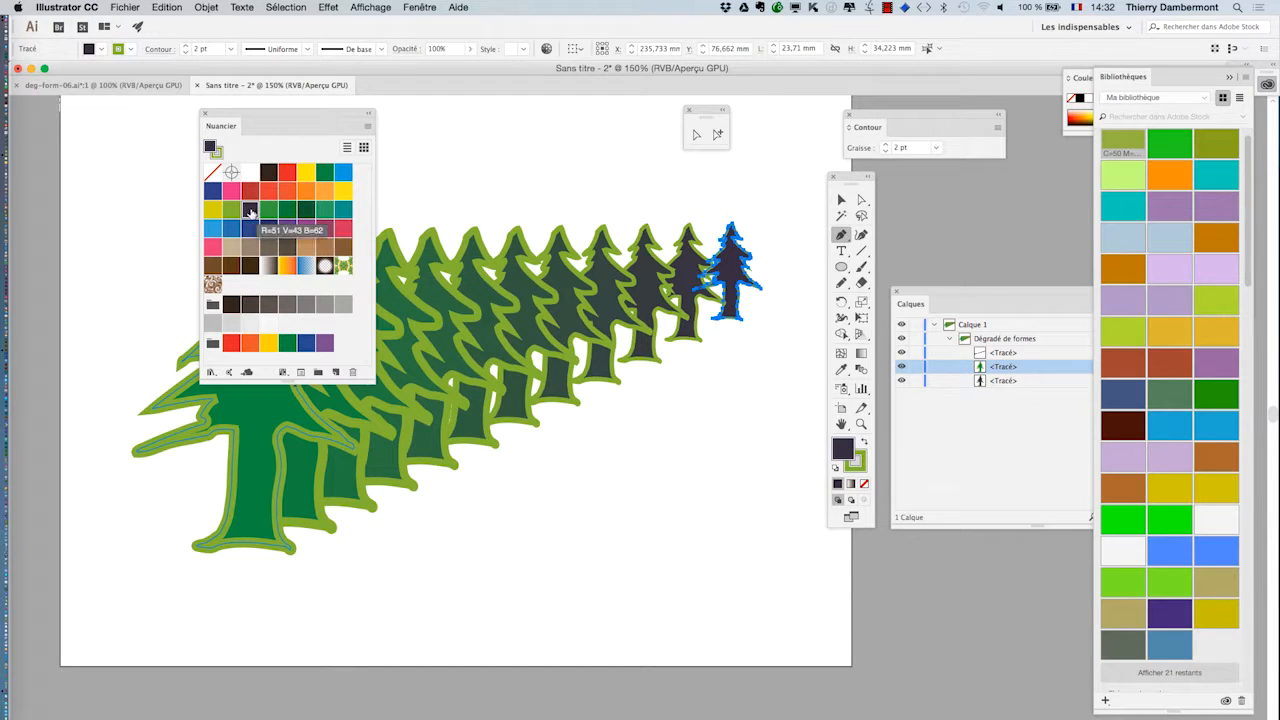
Step: Edit the new dark swatch to the grey-blue R=159 V=178 B=182, with the preview enabled
{"action": "double_click", "coordinate": [251, 211]}
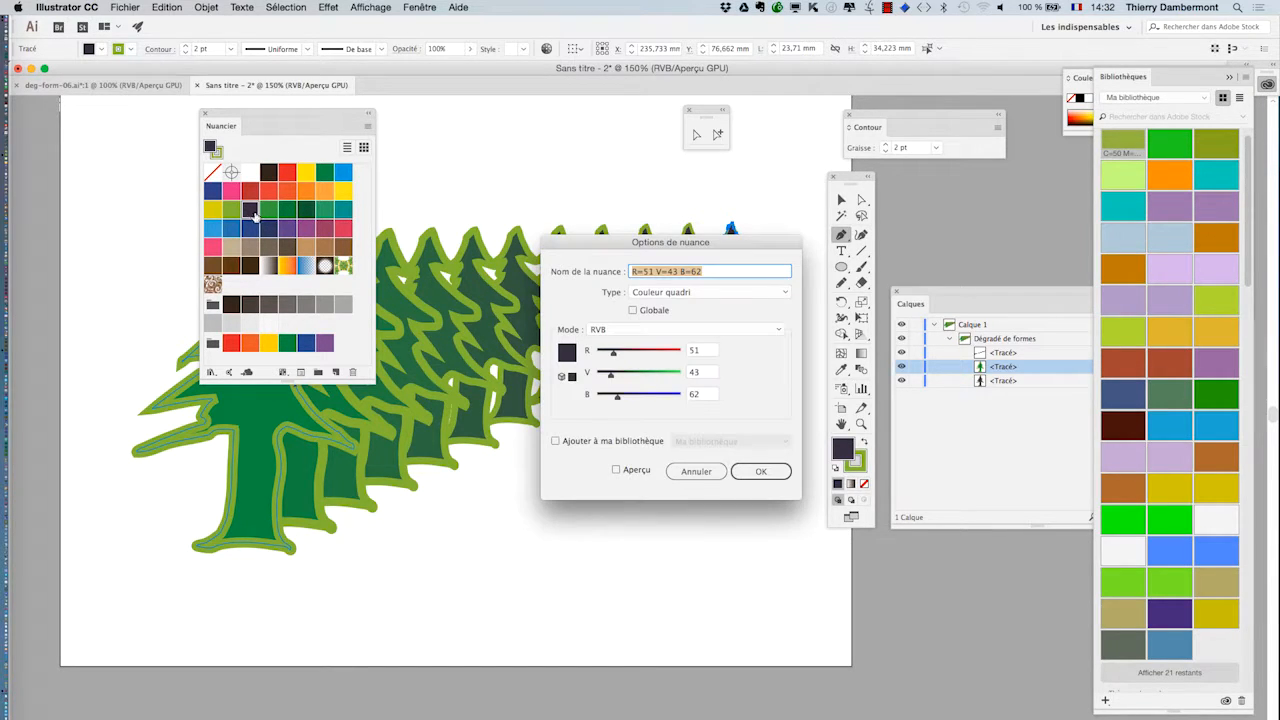
{"action": "left_click", "coordinate": [656, 394]}
{"action": "left_click", "coordinate": [655, 372]}
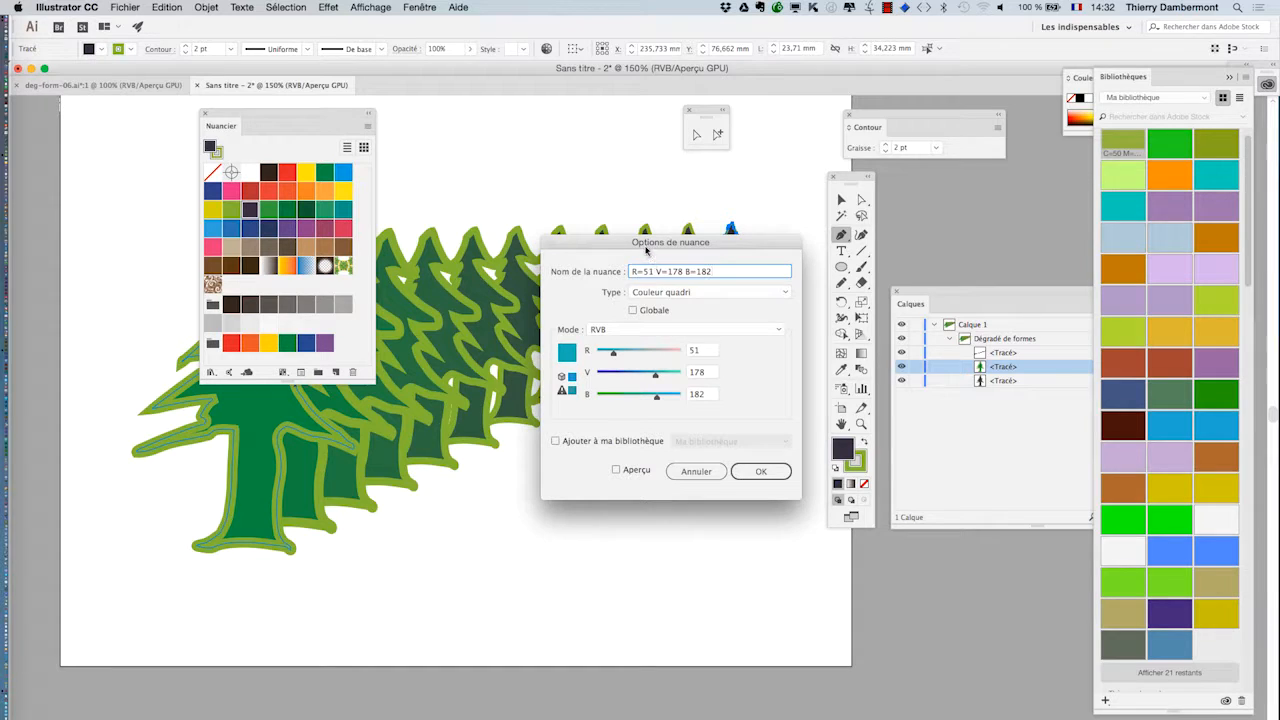
{"action": "left_click_drag", "start_coordinate": [642, 246], "coordinate": [435, 428]}
{"action": "left_click", "coordinate": [410, 652]}
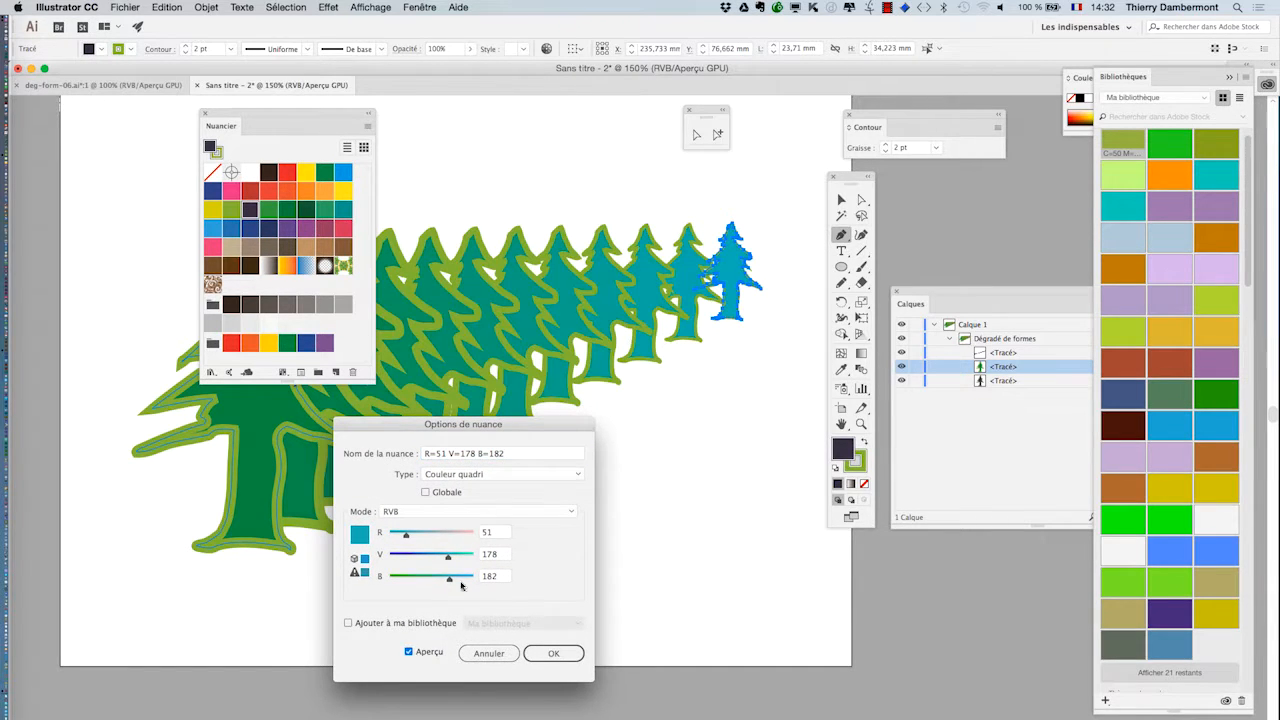
{"action": "mouse_move", "coordinate": [448, 537]}
{"action": "left_mouse_down"}
{"action": "mouse_move", "coordinate": [460, 539]}
{"action": "mouse_move", "coordinate": [440, 537]}
{"action": "left_mouse_up"}
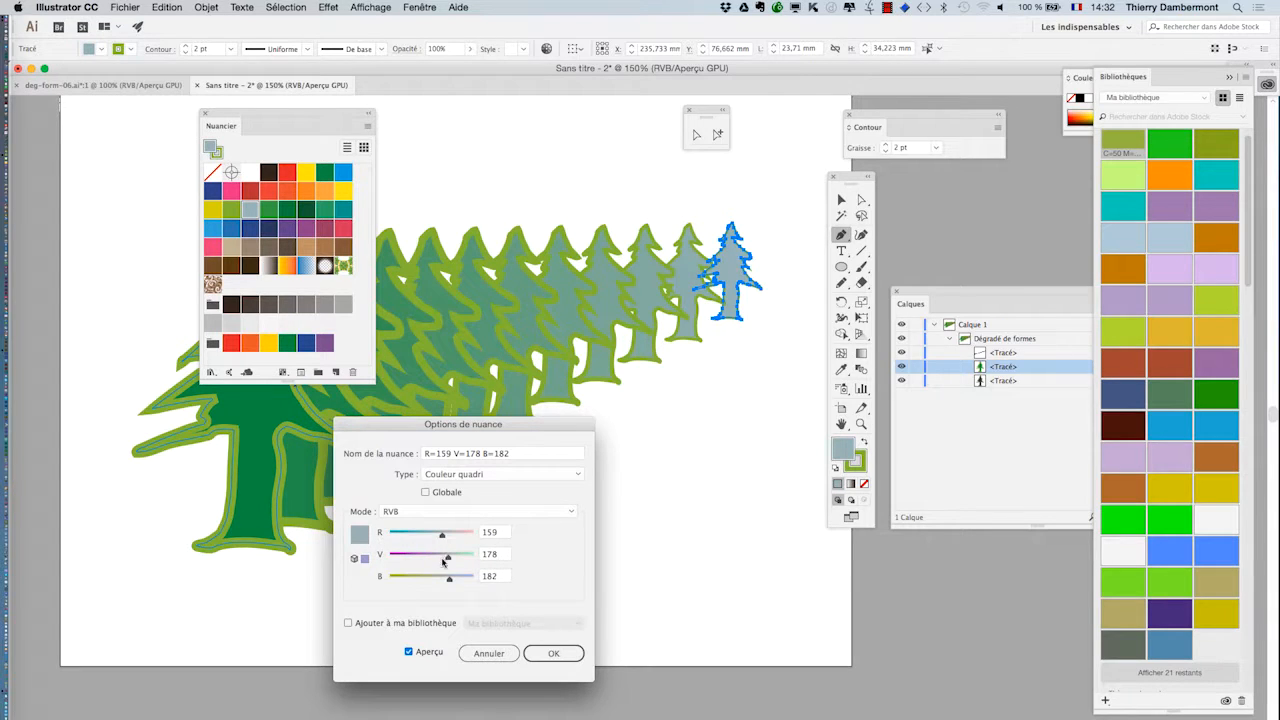
{"action": "left_click", "coordinate": [560, 652]}
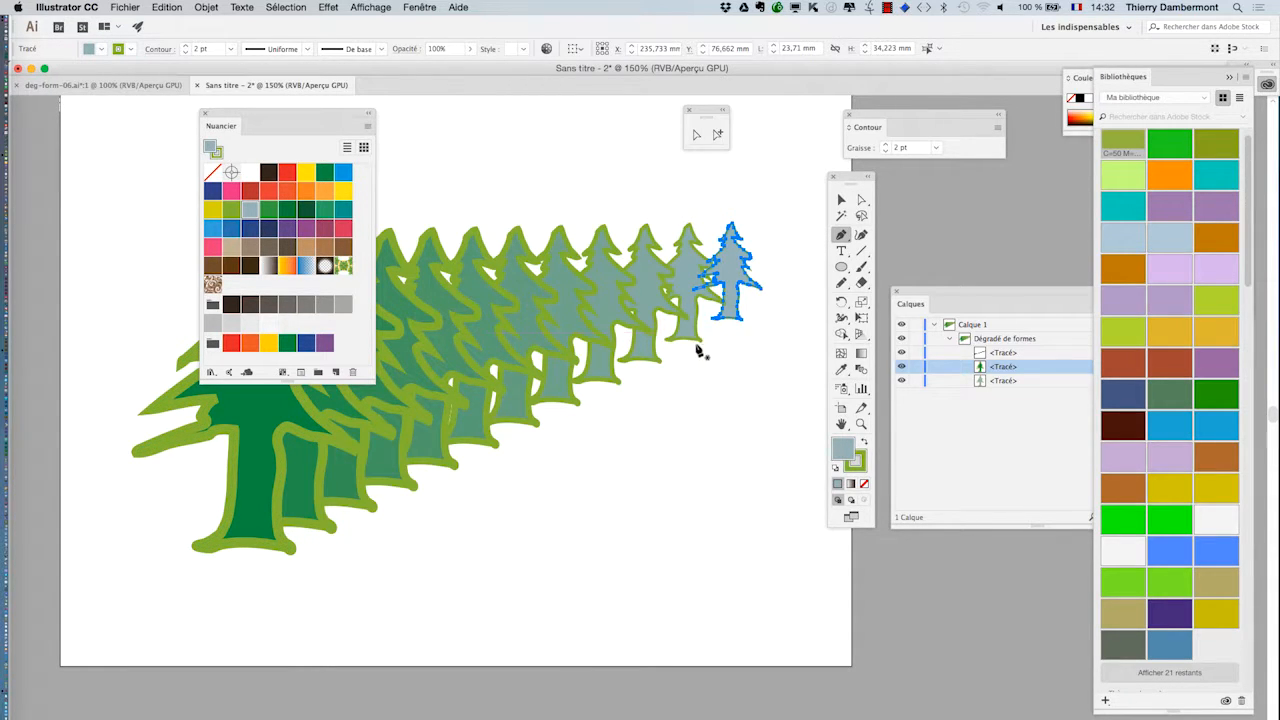
Step: Deselect the small tree and move the swatches clear of the large front tree
{"action": "left_click", "coordinate": [841, 199]}
{"action": "left_click", "coordinate": [756, 190]}
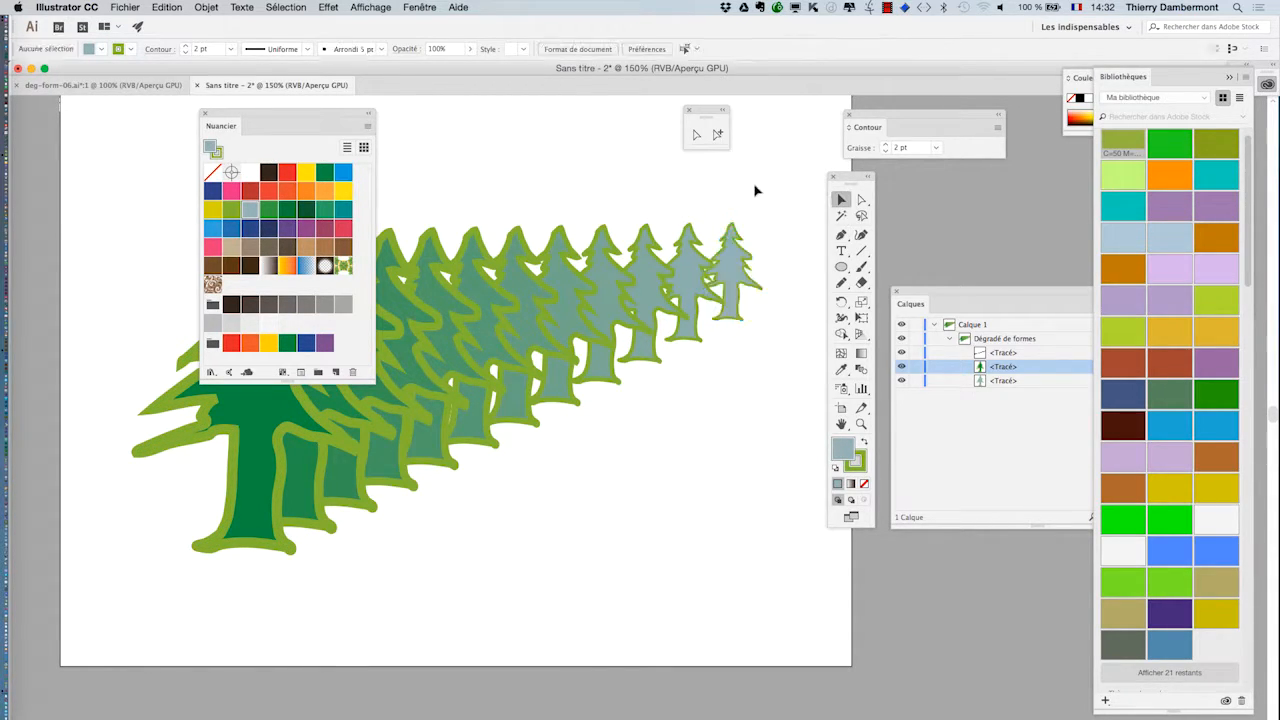
{"action": "left_click_drag", "start_coordinate": [322, 113], "coordinate": [158, 103]}
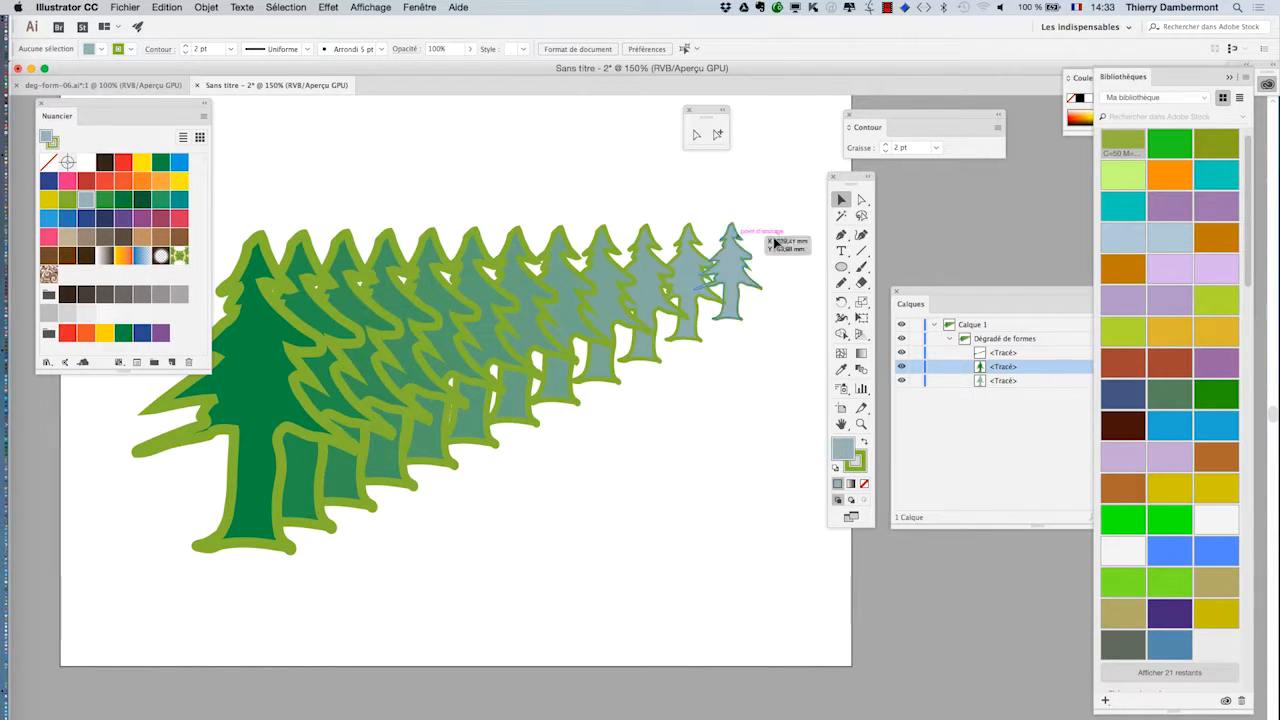
Step: Select only the small tree within the blend and give its stroke the dark green swatch
{"action": "left_click", "coordinate": [862, 199]}
{"action": "left_click", "coordinate": [968, 215]}
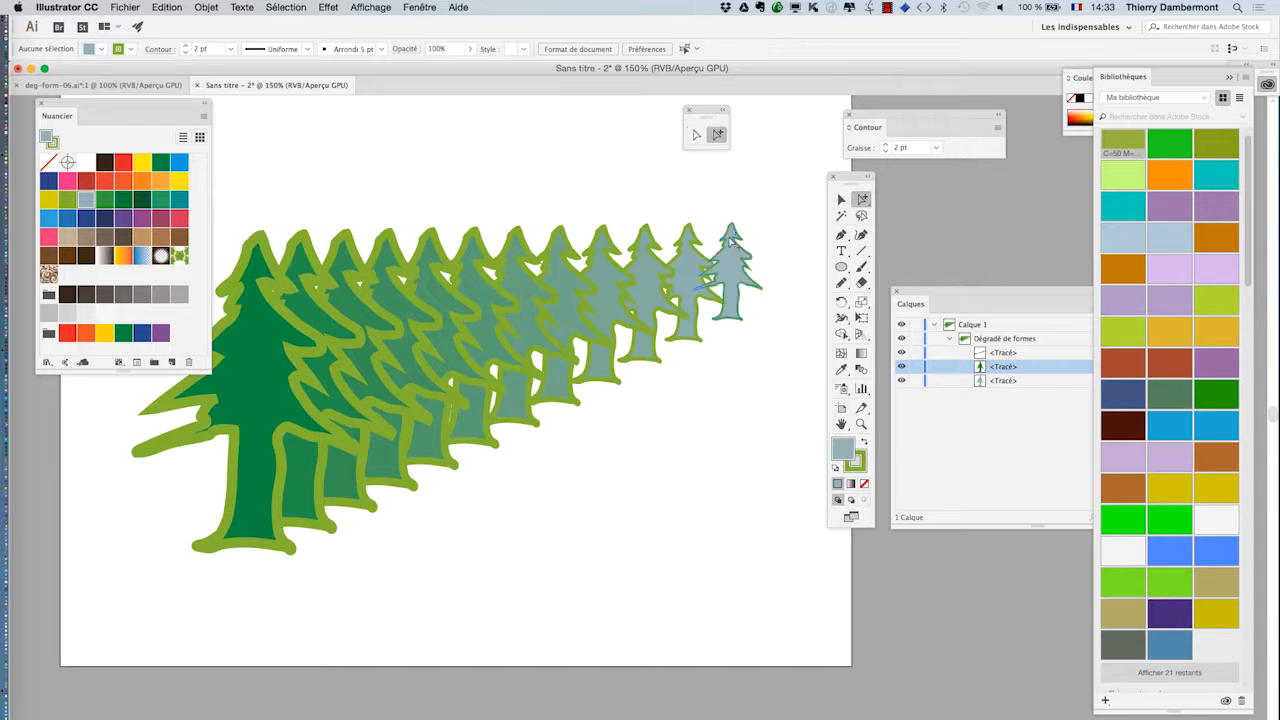
{"action": "left_click", "coordinate": [738, 262]}
{"action": "left_click", "coordinate": [855, 462]}
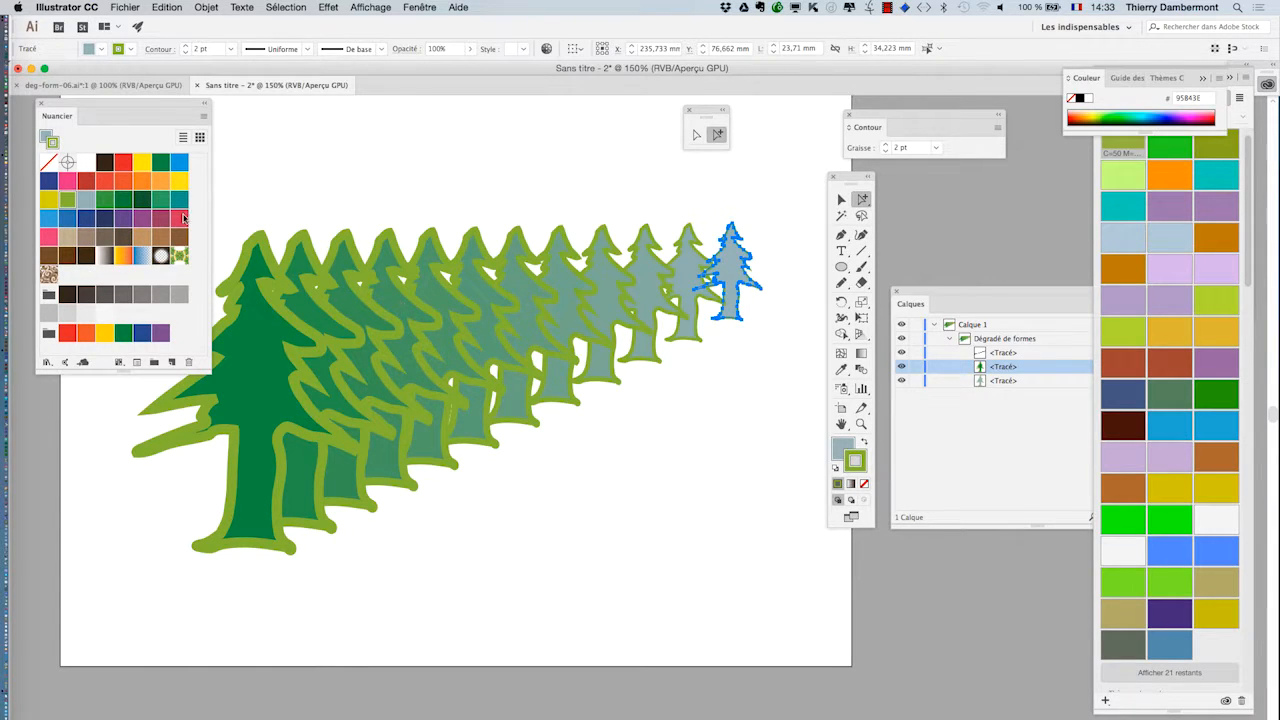
{"action": "left_click", "coordinate": [143, 201]}
{"action": "left_click", "coordinate": [568, 508]}
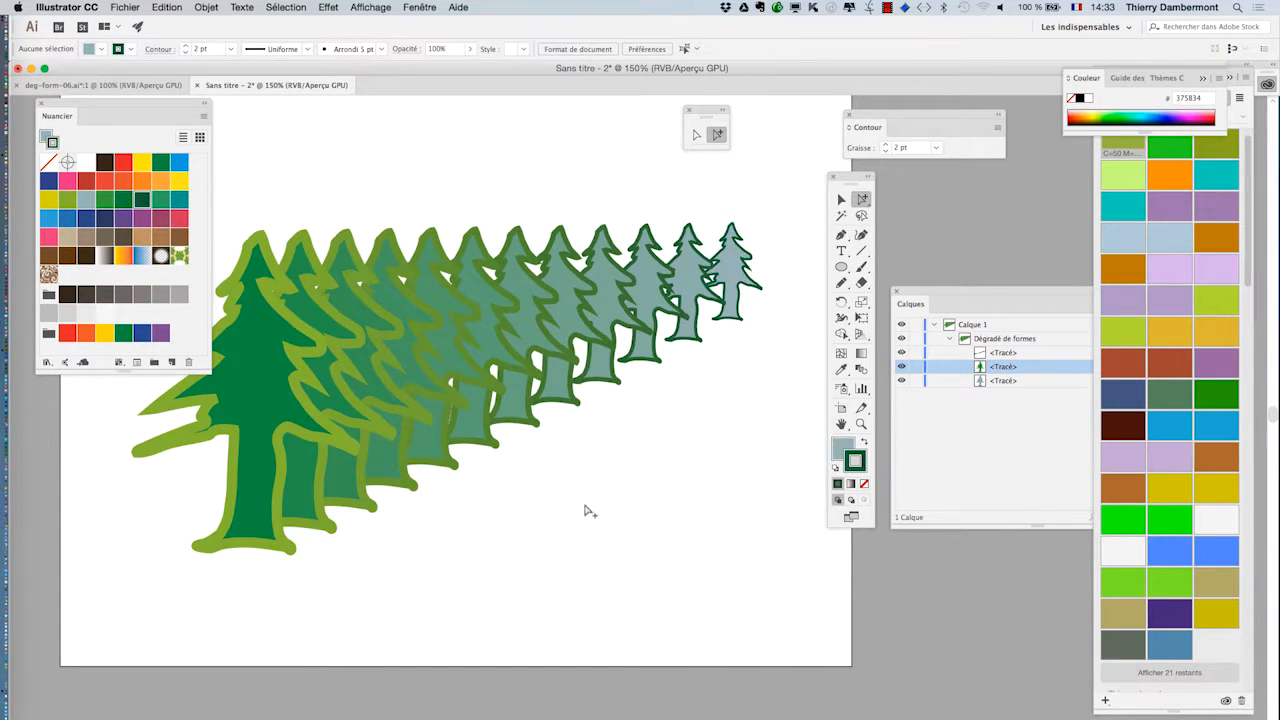
Step: Recolour the large front tree's stroke with the yellow swatch, hex D3D22D
{"action": "scroll", "coordinate": [563, 494], "scroll_direction": "down", "scroll_amount": 1}
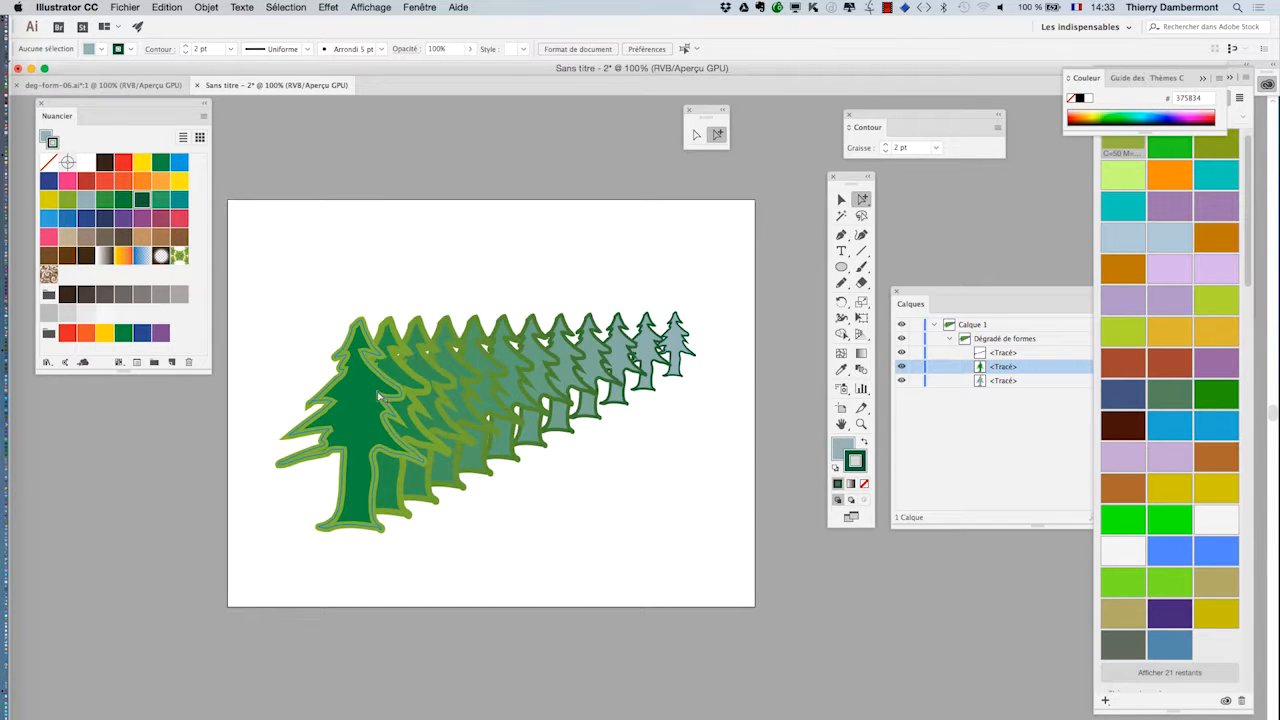
{"action": "left_click", "coordinate": [378, 397]}
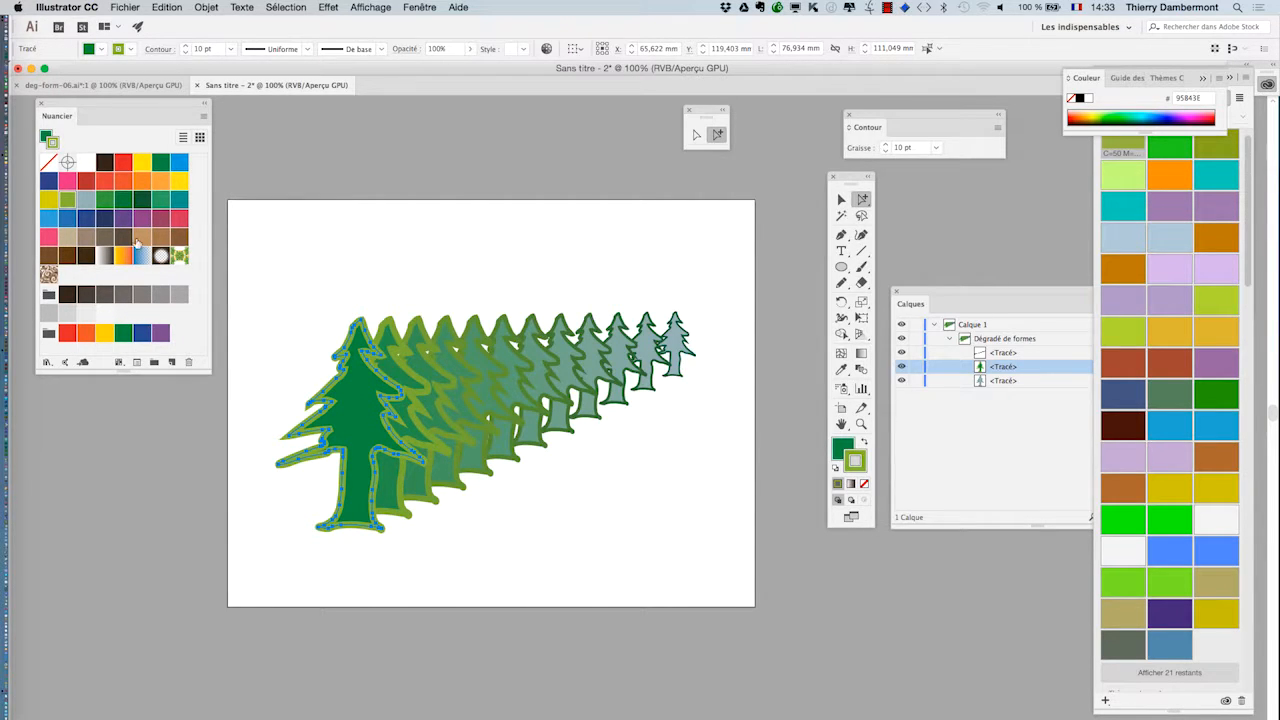
{"action": "left_click", "coordinate": [50, 200]}
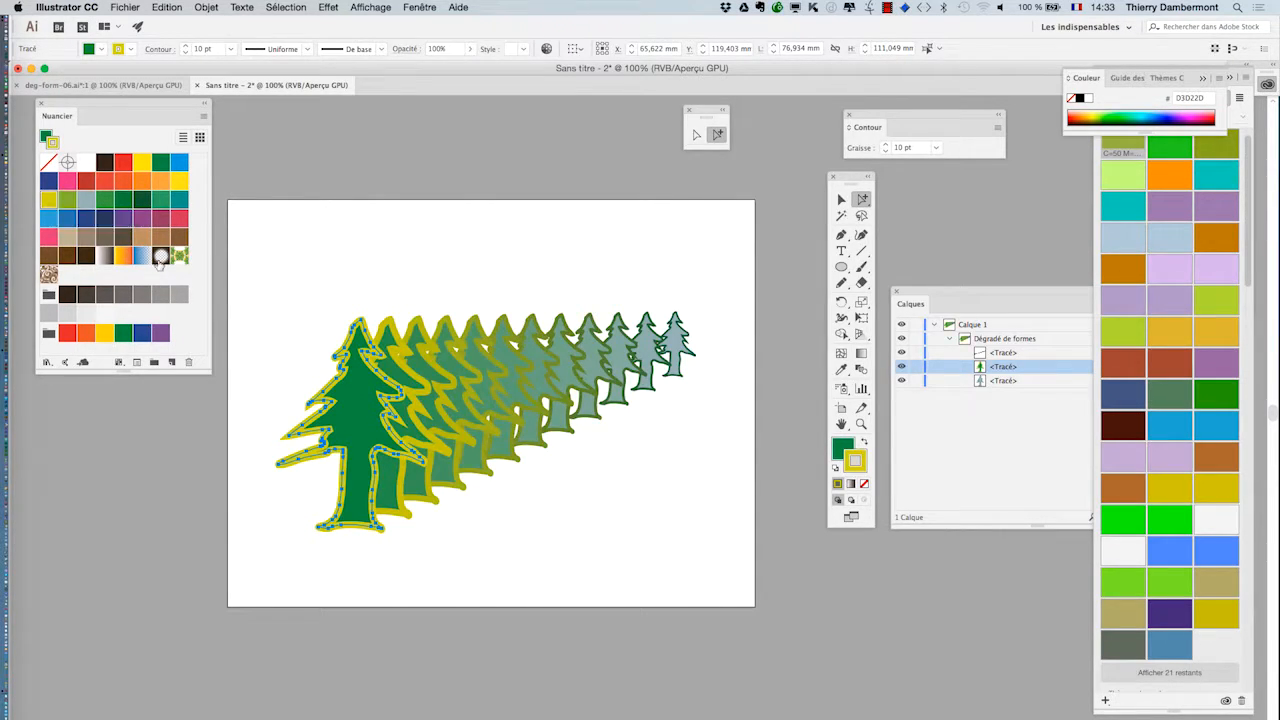
{"action": "left_click", "coordinate": [545, 522]}
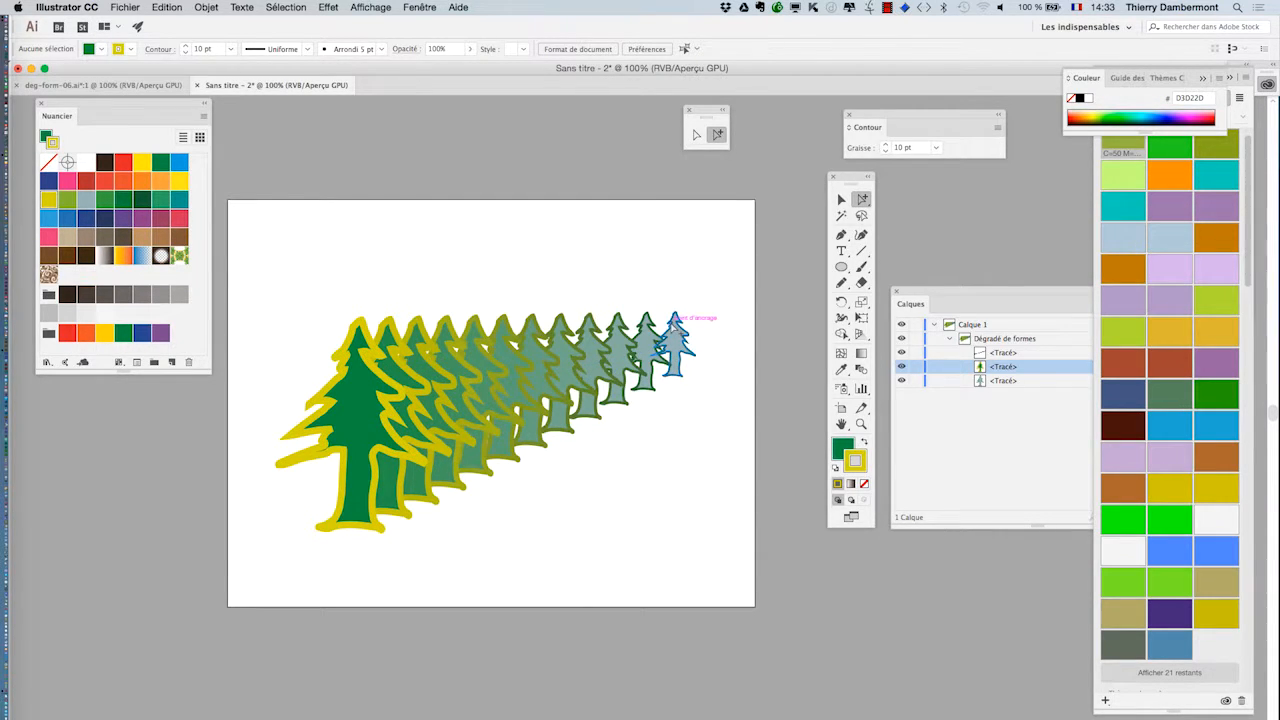
Step: Recolour the small tree's stroke with the dark pink swatch, hex 843A60, and deselect it
{"action": "left_click", "coordinate": [678, 330]}
{"action": "left_click", "coordinate": [163, 222]}
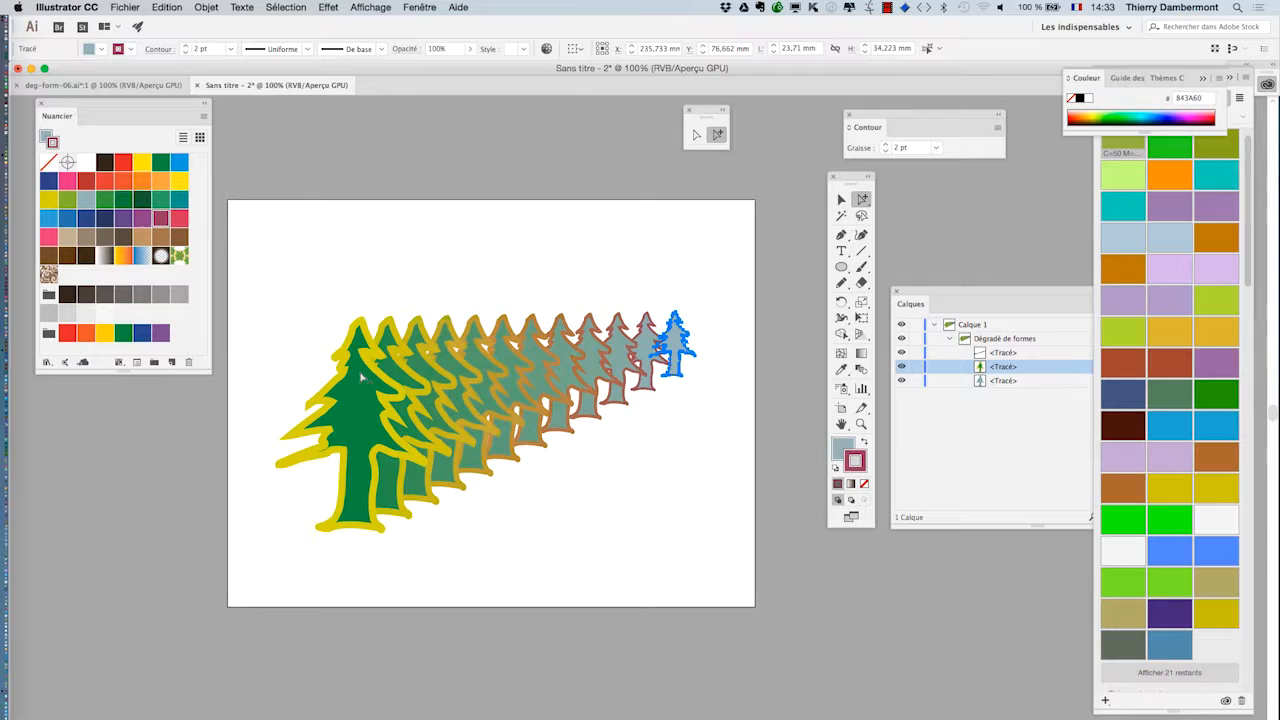
{"action": "left_click", "coordinate": [560, 506]}
Step: Set the tree blend's spacing to 5 specified steps with the preview on
{"action": "key", "text": "super+plus"}
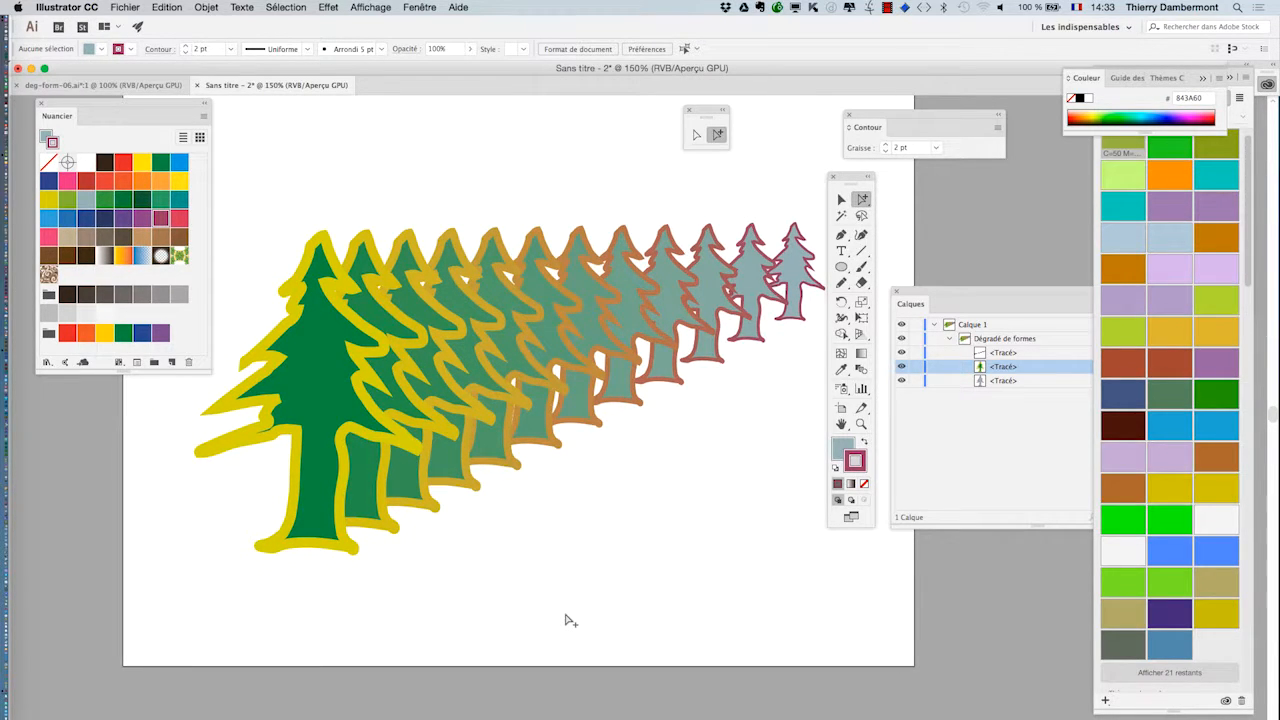
{"action": "left_click", "coordinate": [558, 330]}
{"action": "left_click", "coordinate": [205, 7]}
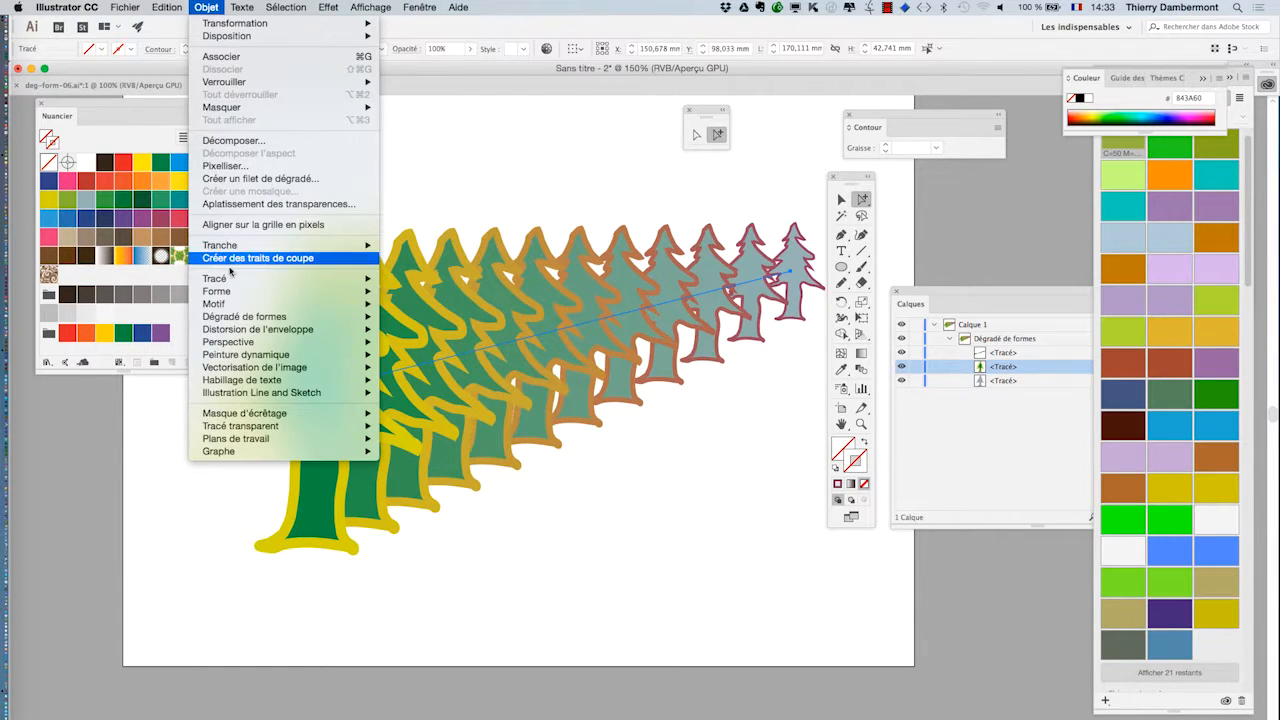
{"action": "mouse_move", "coordinate": [289, 318]}
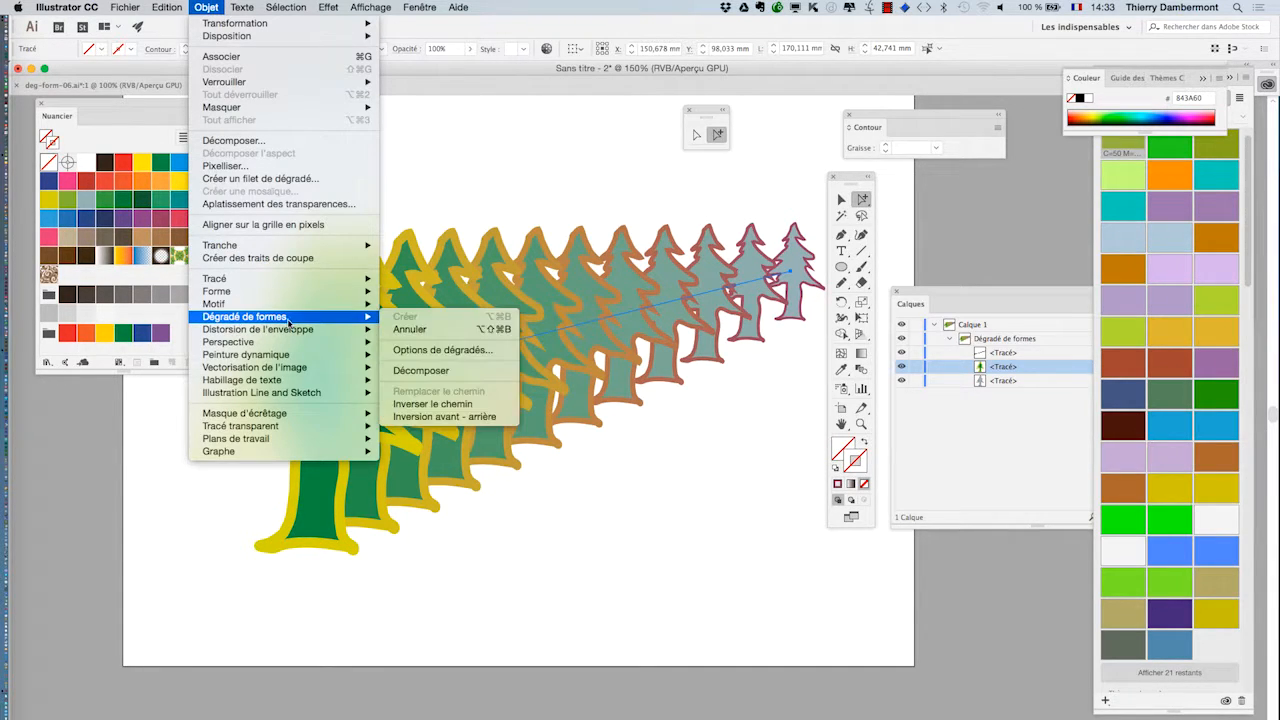
{"action": "left_click", "coordinate": [443, 350]}
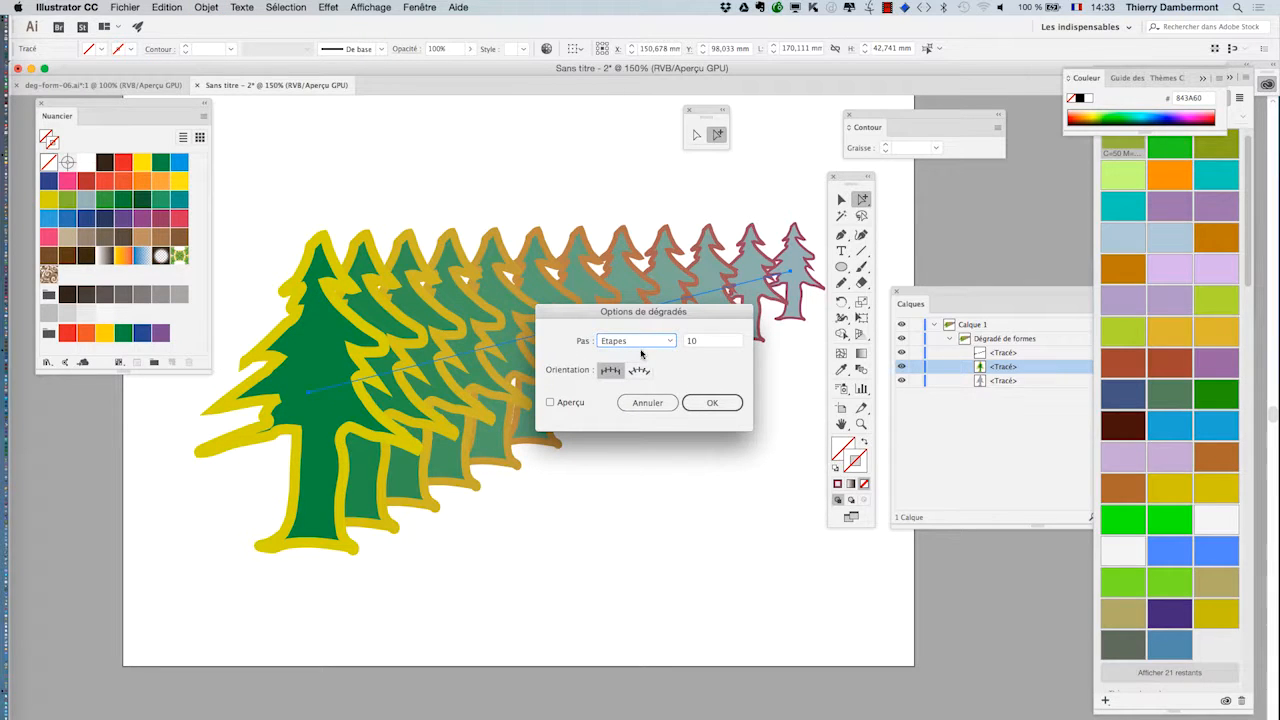
{"action": "left_click", "coordinate": [714, 346]}
{"action": "type", "text": "5"}
{"action": "key", "text": "Tab"}
{"action": "left_click", "coordinate": [583, 404]}
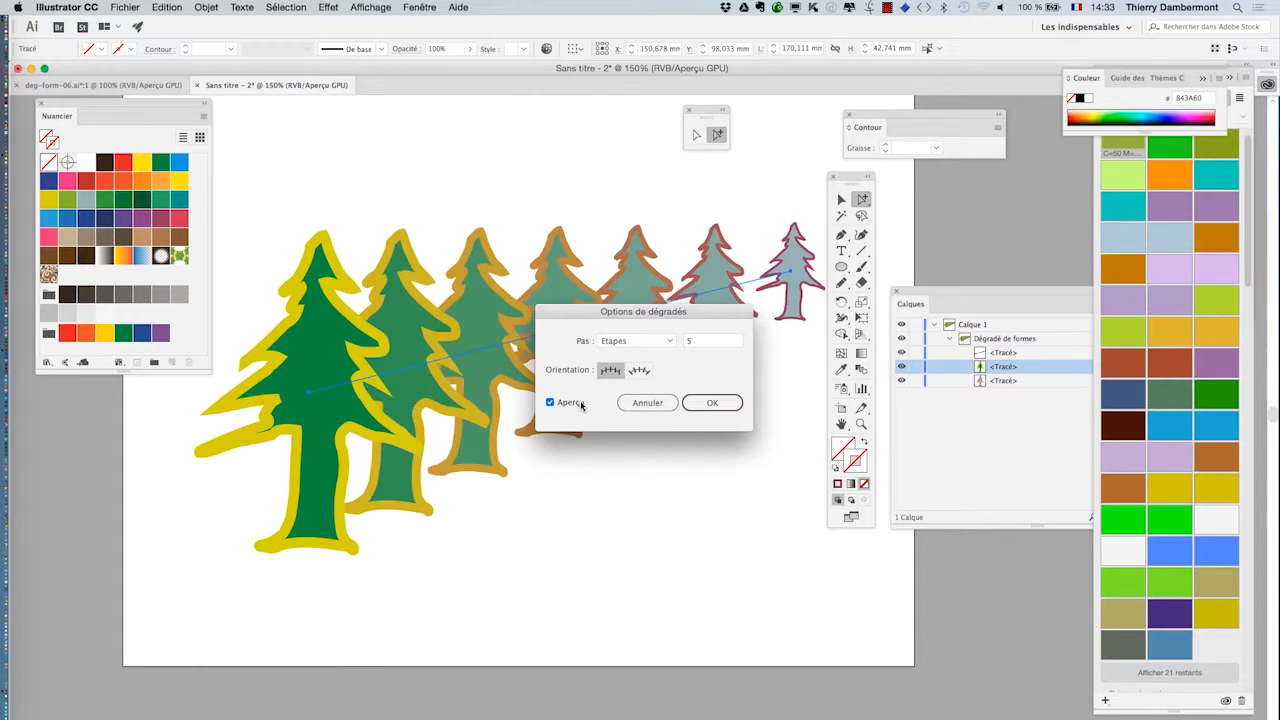
{"action": "left_click_drag", "start_coordinate": [626, 318], "coordinate": [634, 478]}
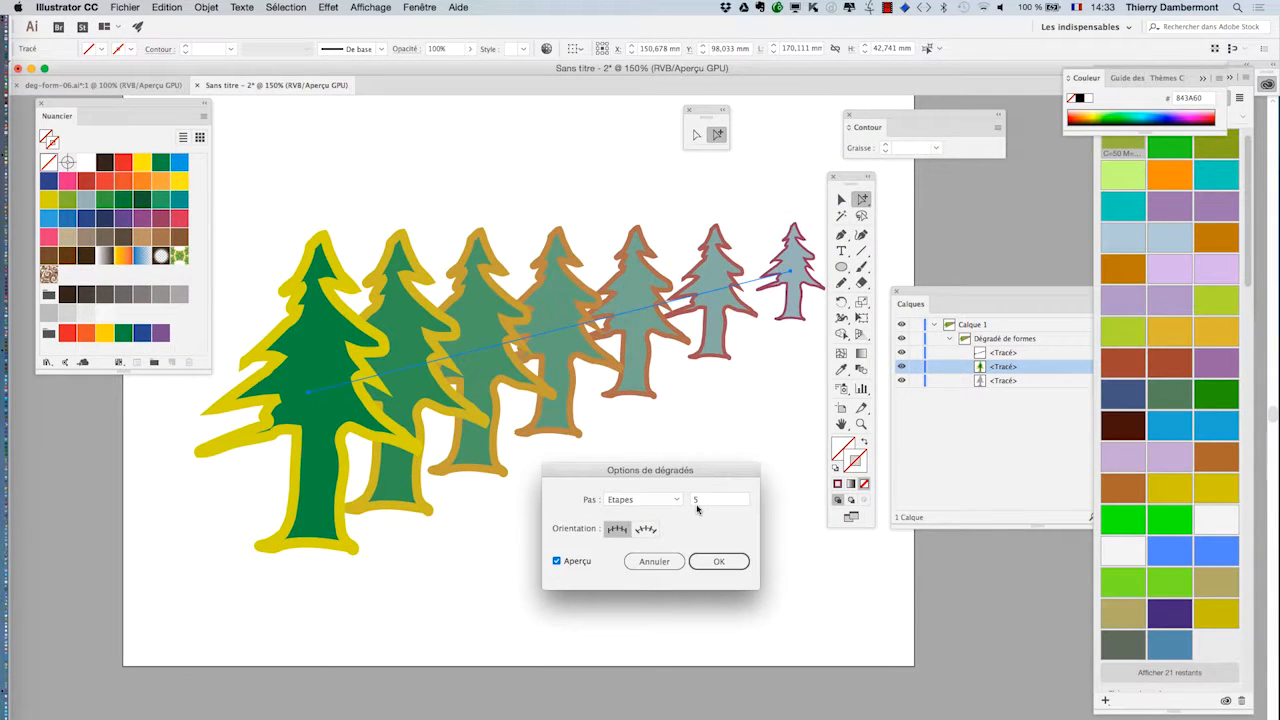
{"action": "left_click", "coordinate": [740, 566]}
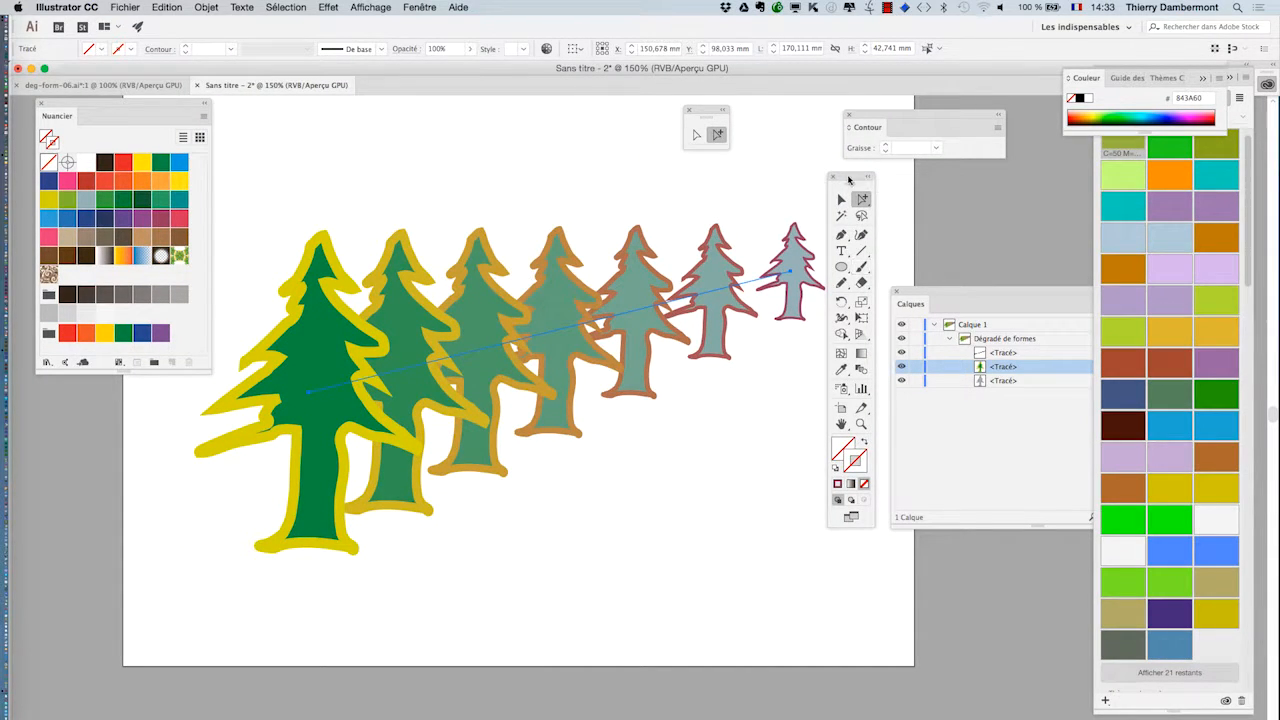
Step: Show the full stroke options and align the large front tree's stroke to the inside
{"action": "left_click_drag", "start_coordinate": [848, 179], "coordinate": [956, 199]}
{"action": "key", "text": "super+minus"}
{"action": "key", "text": "super+minus"}
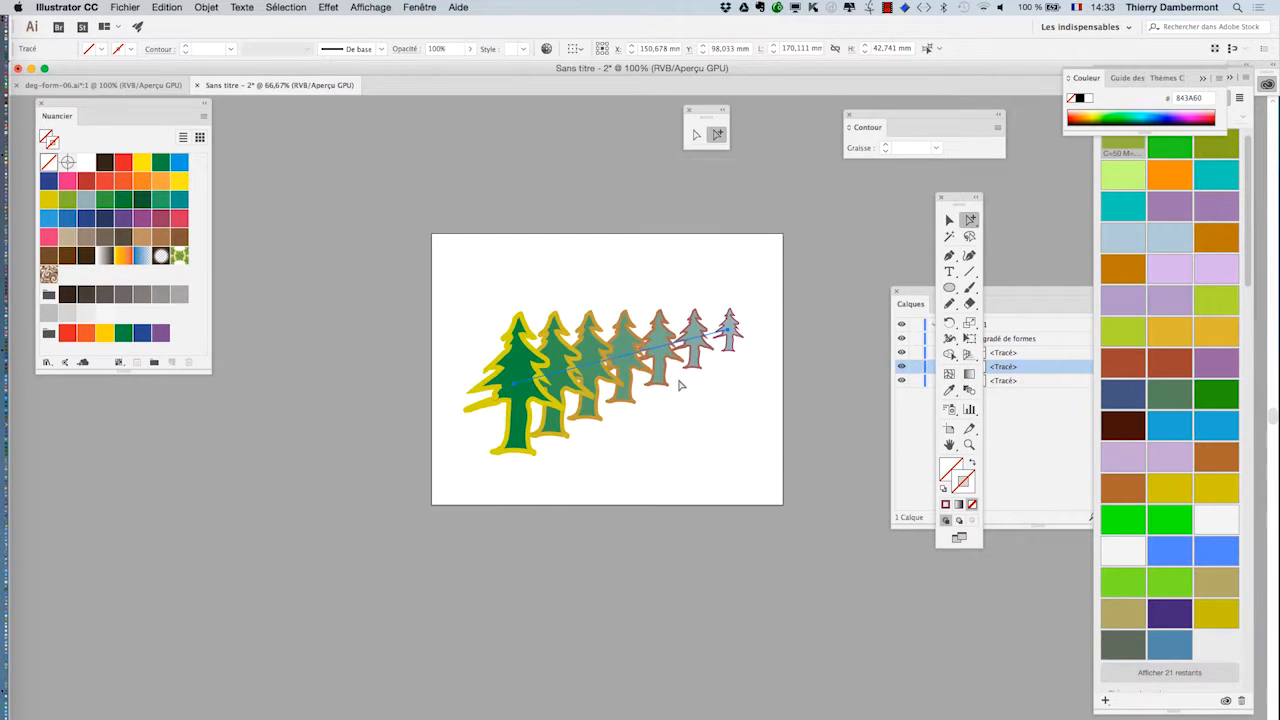
{"action": "left_click", "coordinate": [663, 437]}
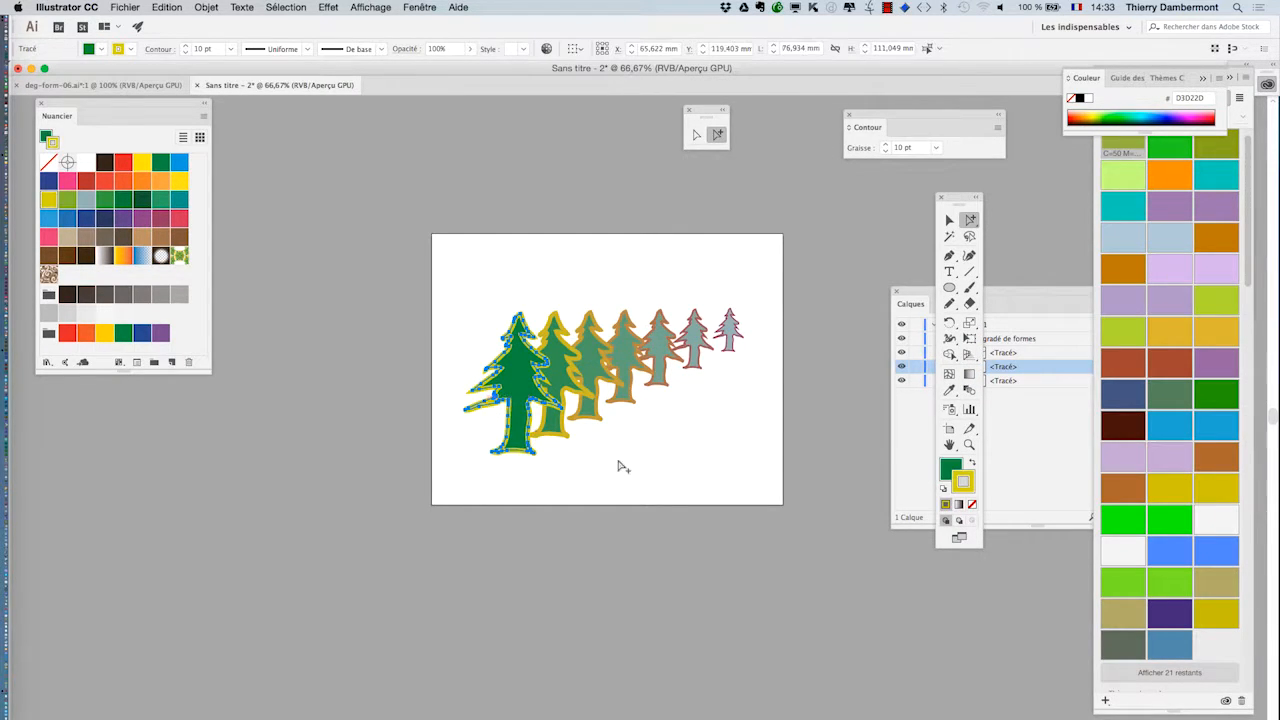
{"action": "left_click", "coordinate": [419, 7]}
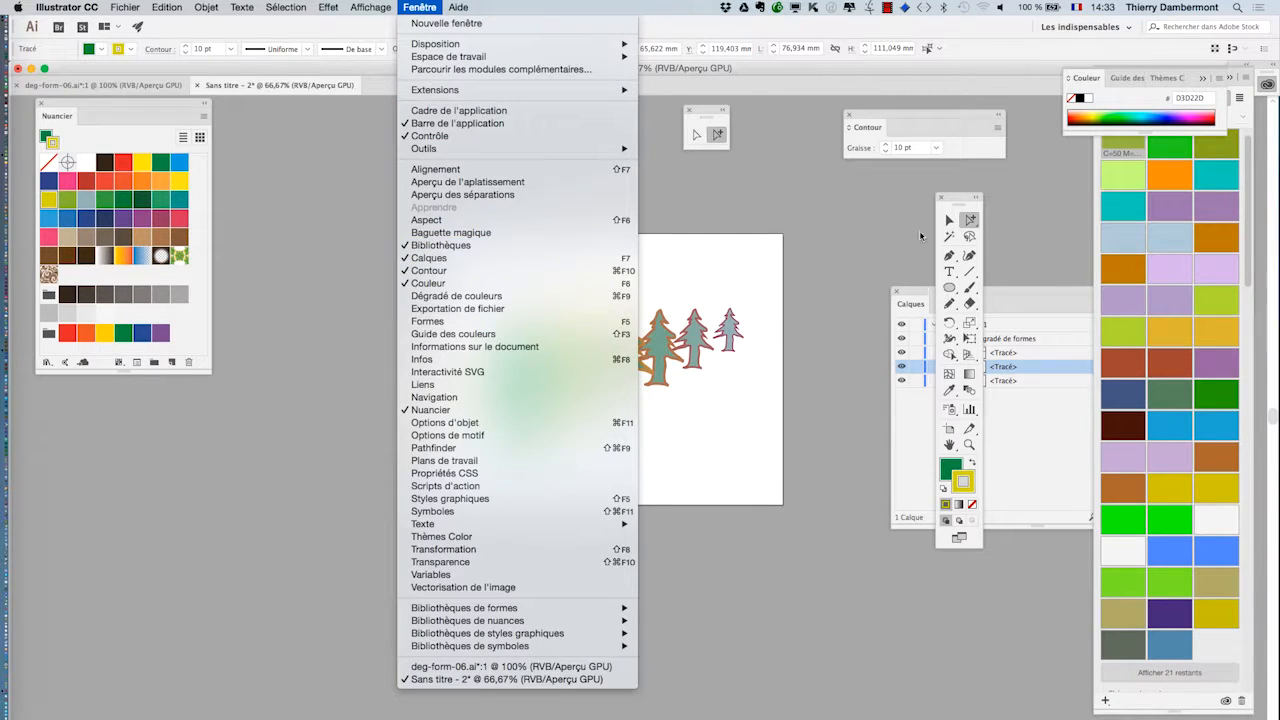
{"action": "left_click", "coordinate": [1005, 130]}
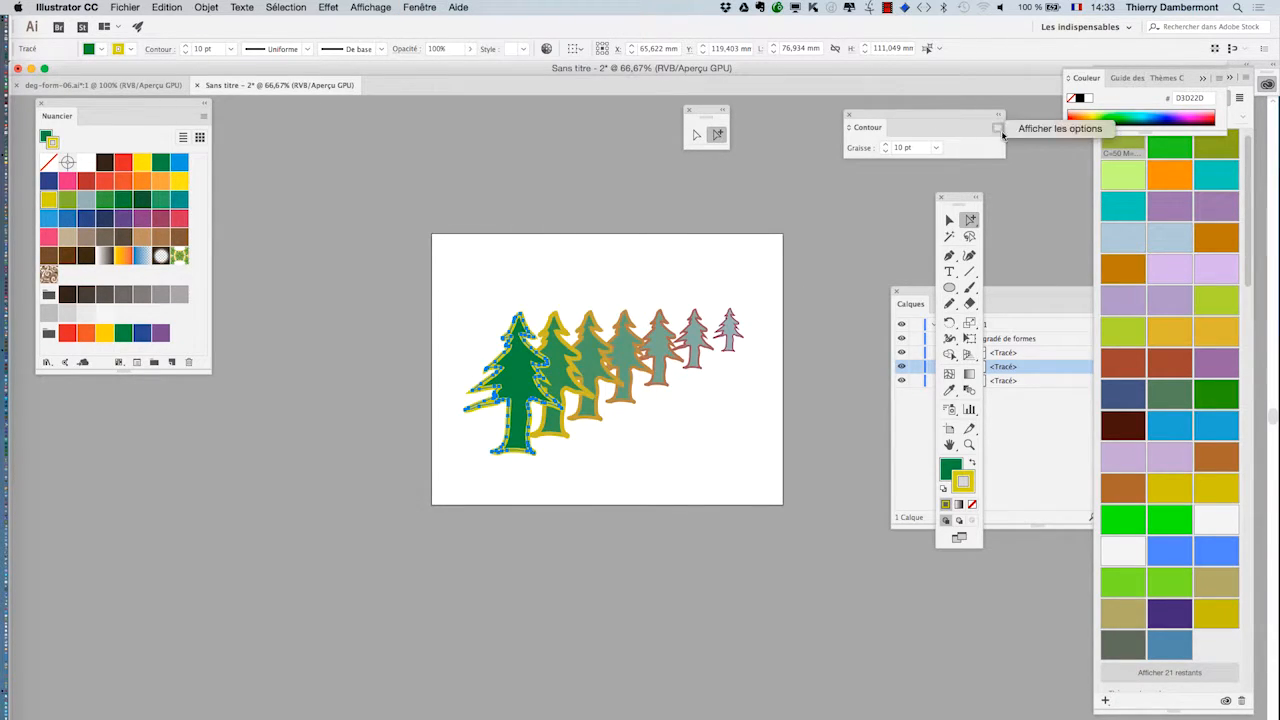
{"action": "left_click", "coordinate": [998, 128]}
{"action": "left_click", "coordinate": [913, 201]}
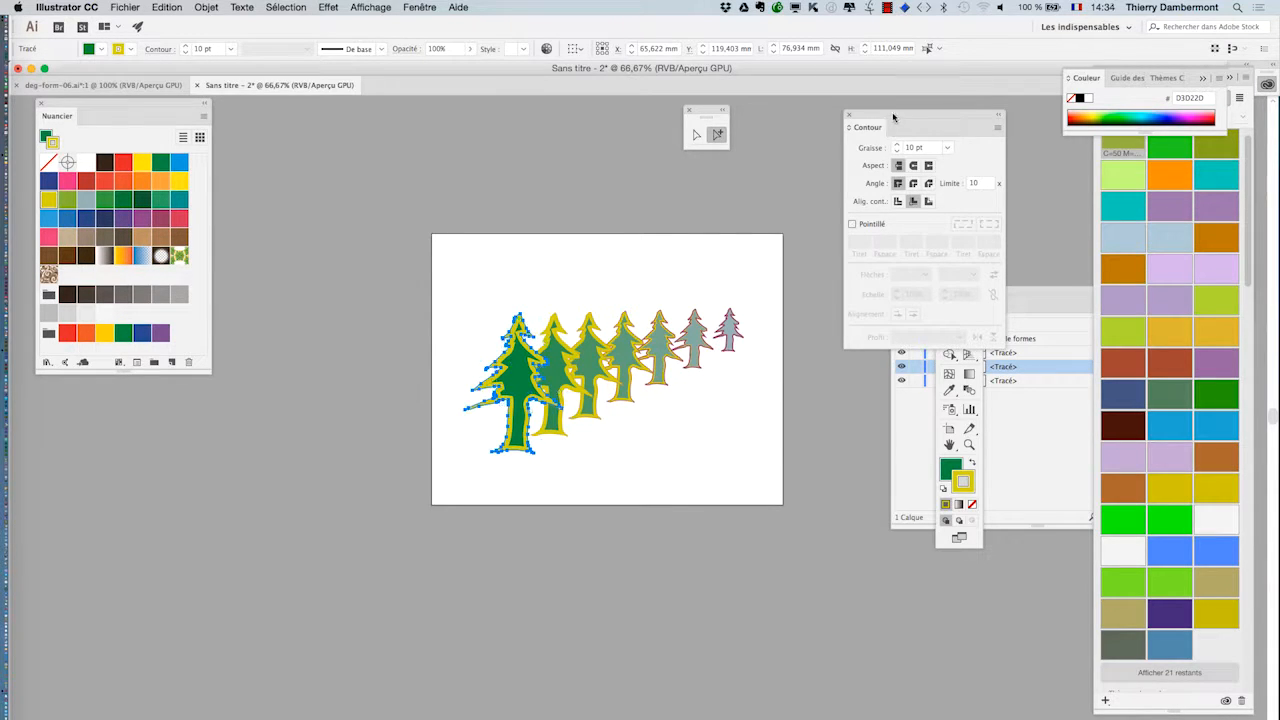
Step: Compare centred stroke alignment on the large front tree and return it to inside alignment
{"action": "left_click_drag", "start_coordinate": [895, 120], "coordinate": [667, 313]}
{"action": "scroll", "coordinate": [502, 400], "scroll_direction": "up", "scroll_amount": 2}
{"action": "left_click", "coordinate": [669, 399]}
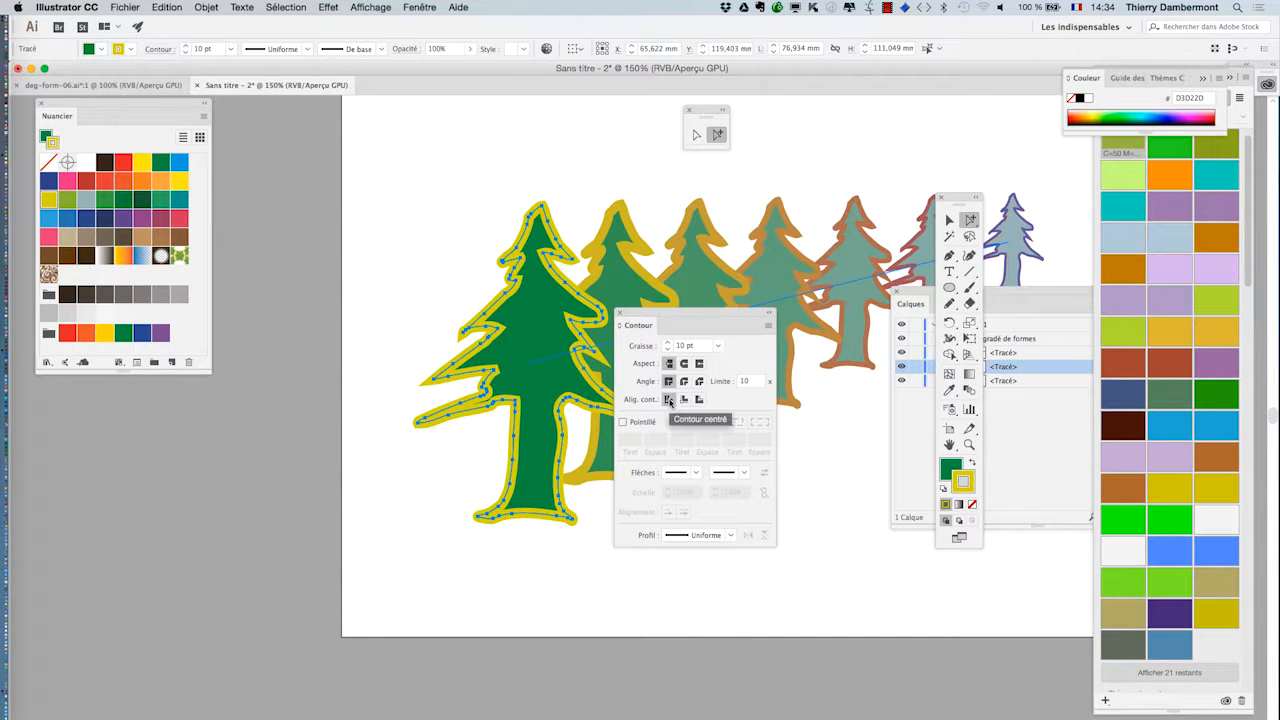
{"action": "left_click", "coordinate": [684, 400]}
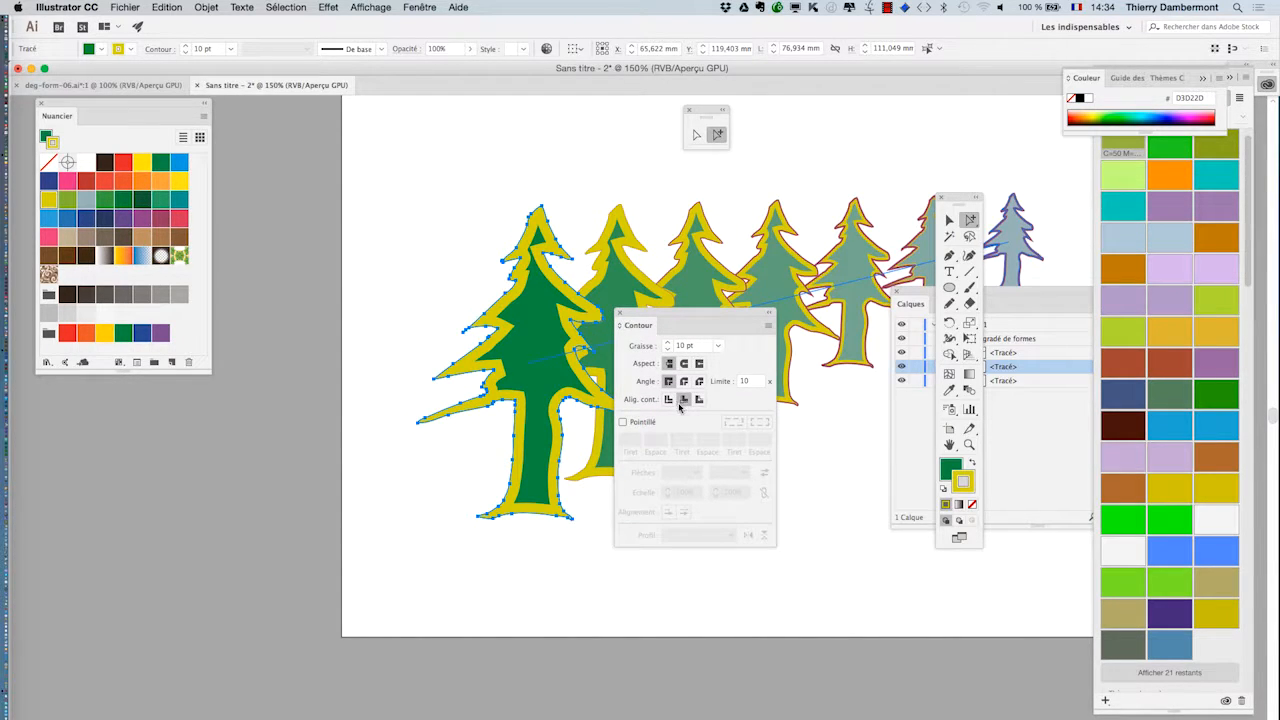
Step: Align the small end tree's stroke to the inside
{"action": "left_click", "coordinate": [1013, 230]}
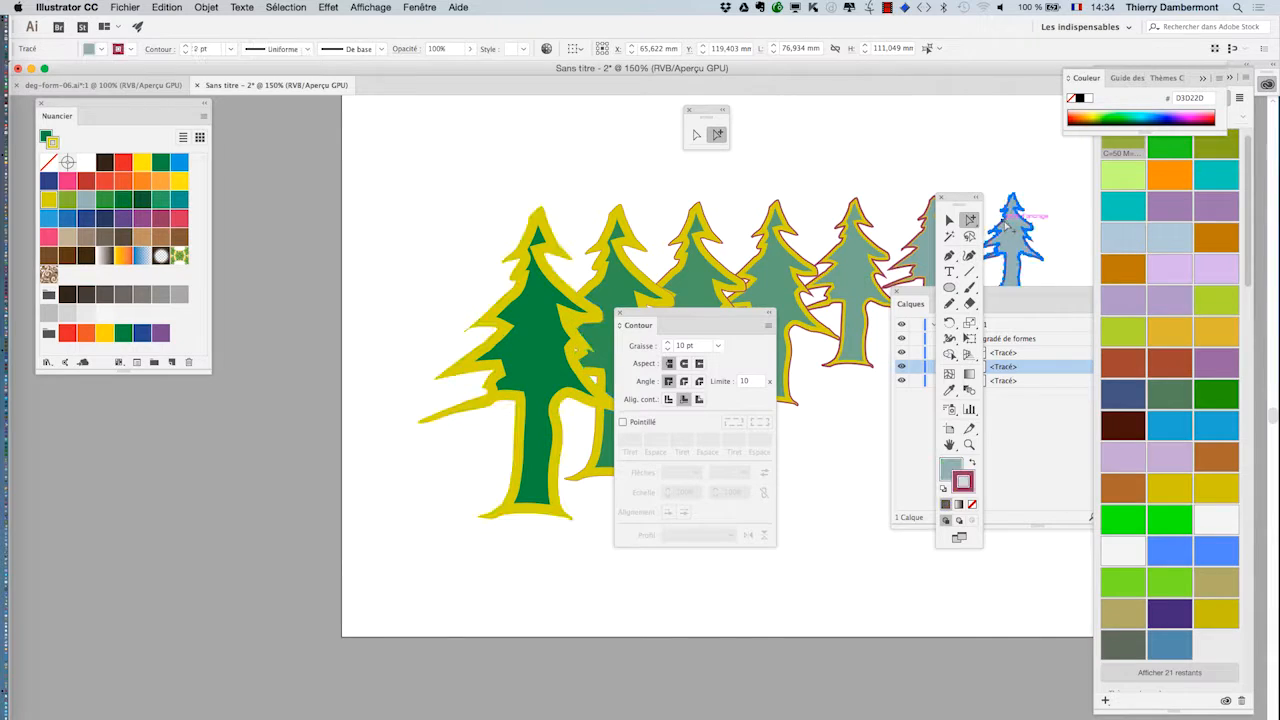
{"action": "left_click", "coordinate": [668, 400]}
{"action": "left_click", "coordinate": [684, 400]}
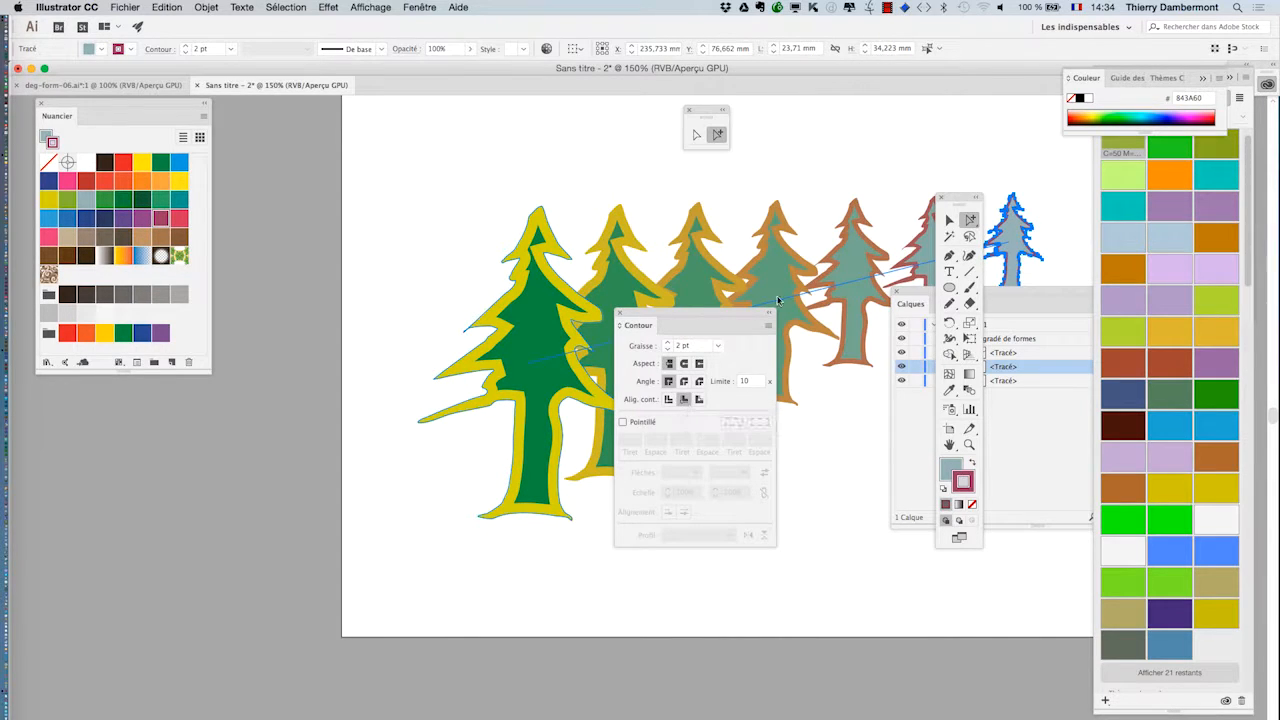
Step: Move the stroke and layers panels clear of the row of trees and deselect the small tree
{"action": "left_click_drag", "start_coordinate": [640, 325], "coordinate": [689, 471]}
{"action": "left_click_drag", "start_coordinate": [910, 303], "coordinate": [937, 329]}
{"action": "left_click_drag", "start_coordinate": [984, 395], "coordinate": [986, 414]}
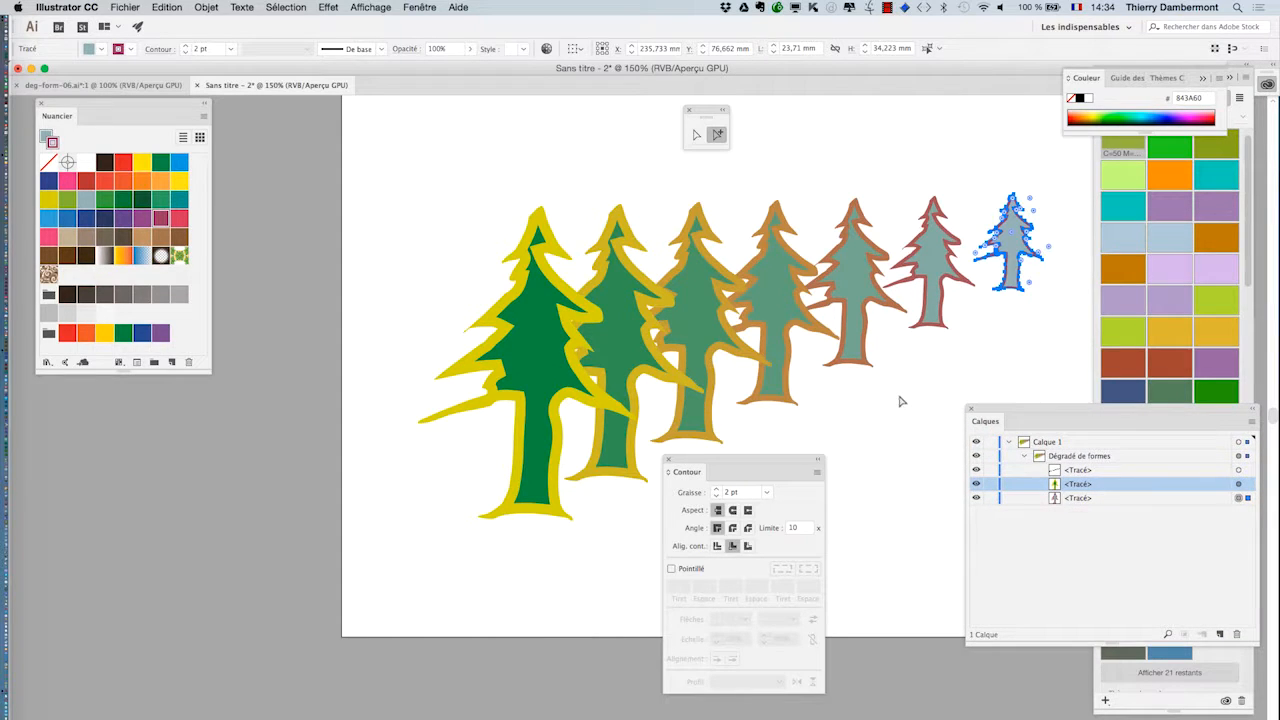
{"action": "left_click", "coordinate": [898, 400]}
{"action": "key", "text": "super+minus"}
{"action": "key", "text": "super+minus"}
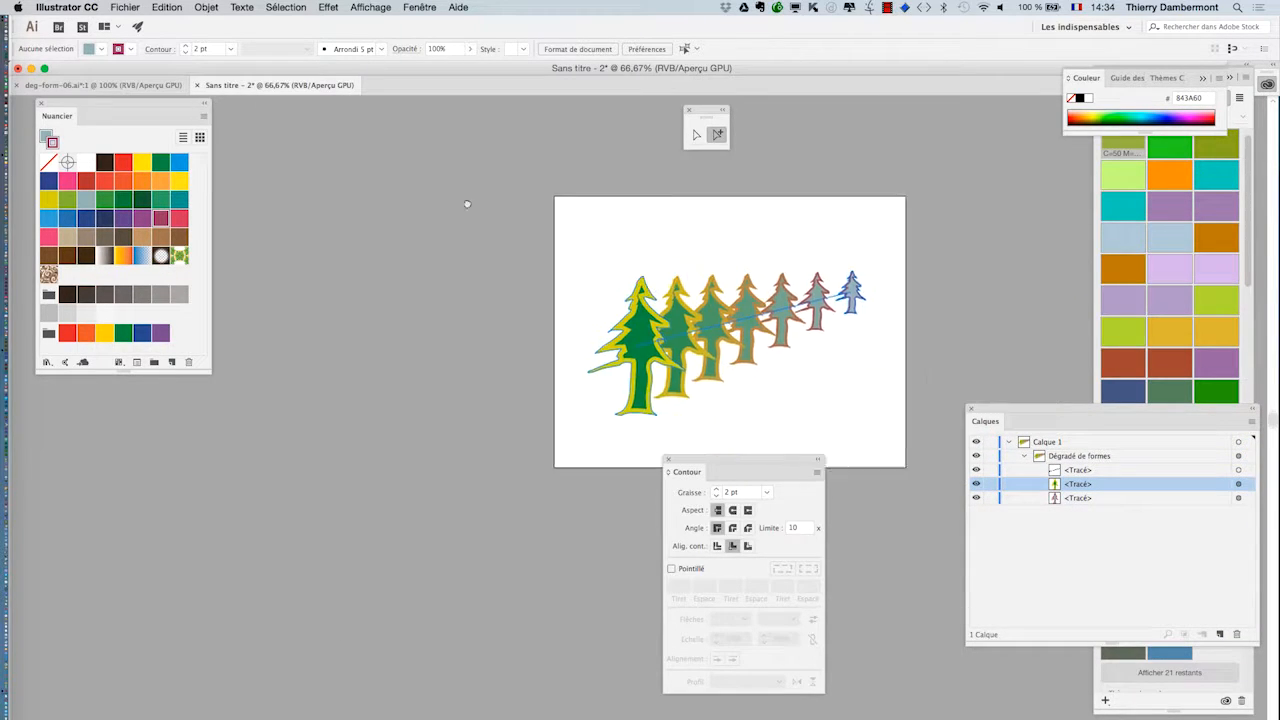
{"action": "scroll", "coordinate": [466, 204], "scroll_direction": "down", "scroll_amount": 2}
{"action": "scroll", "coordinate": [466, 204], "scroll_direction": "right", "scroll_amount": 4}
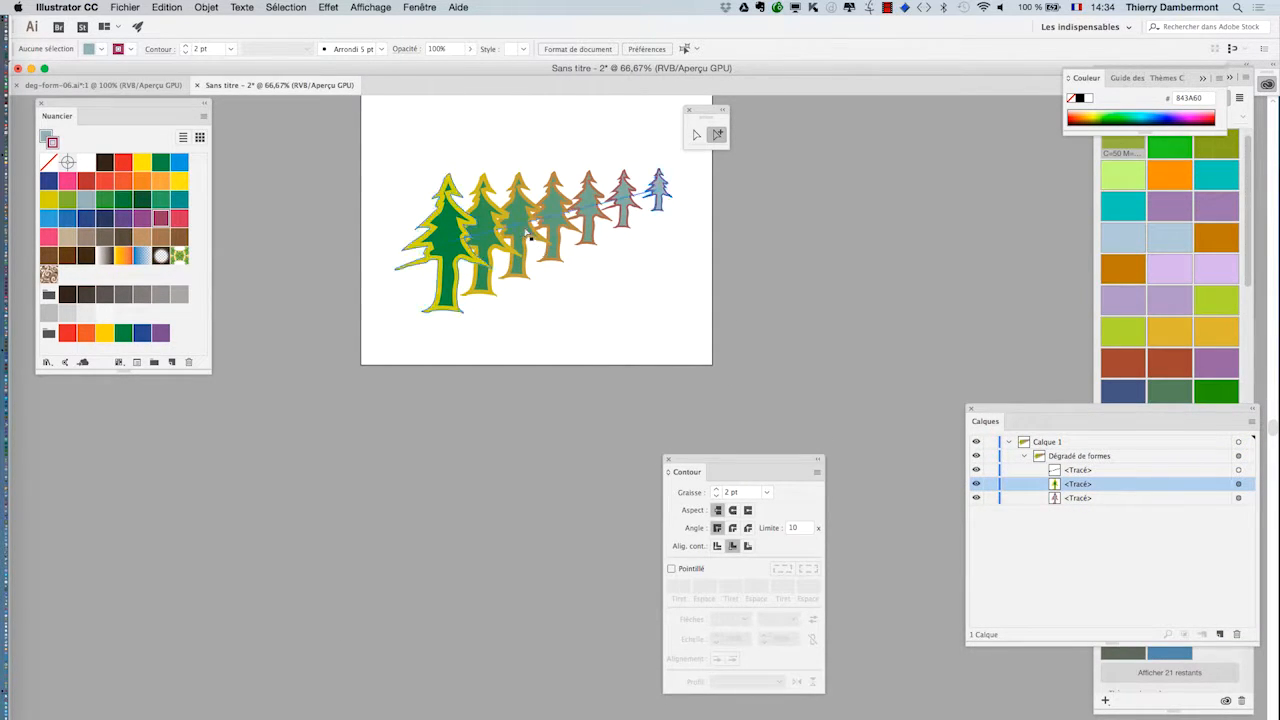